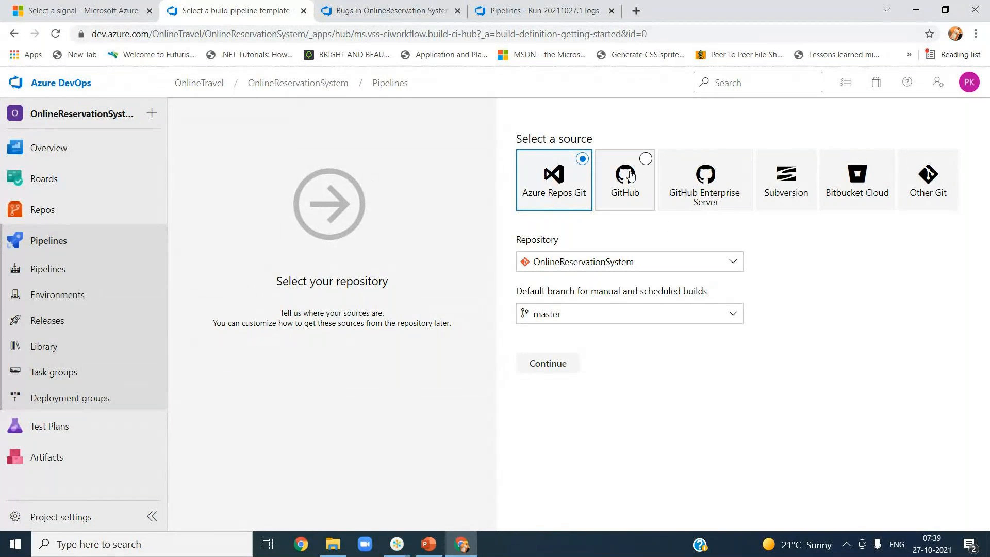
- Choose GitHub as the build pipeline's source and open the GitHub site in a new browser tab
{"action": "left_click", "coordinate": [637, 193]}
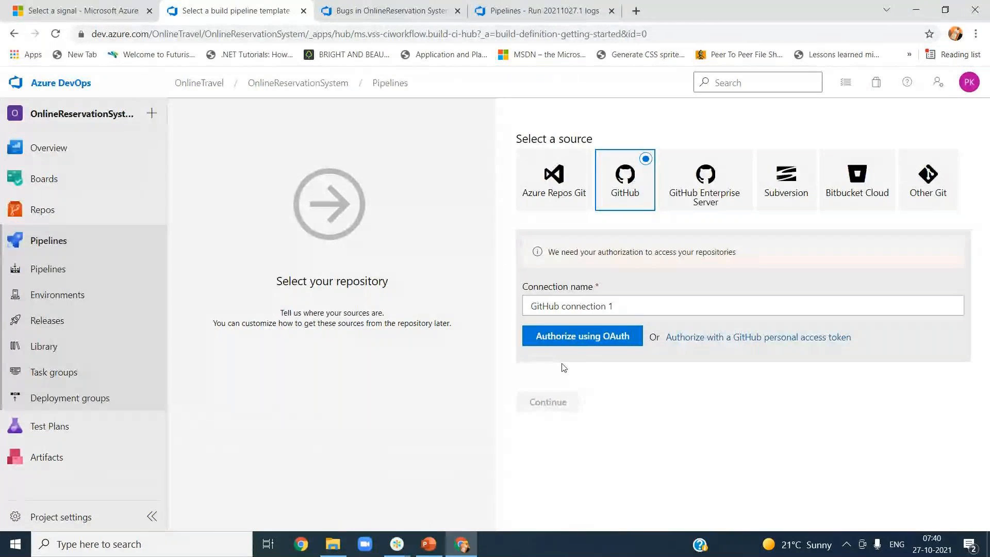
{"action": "left_click", "coordinate": [635, 11]}
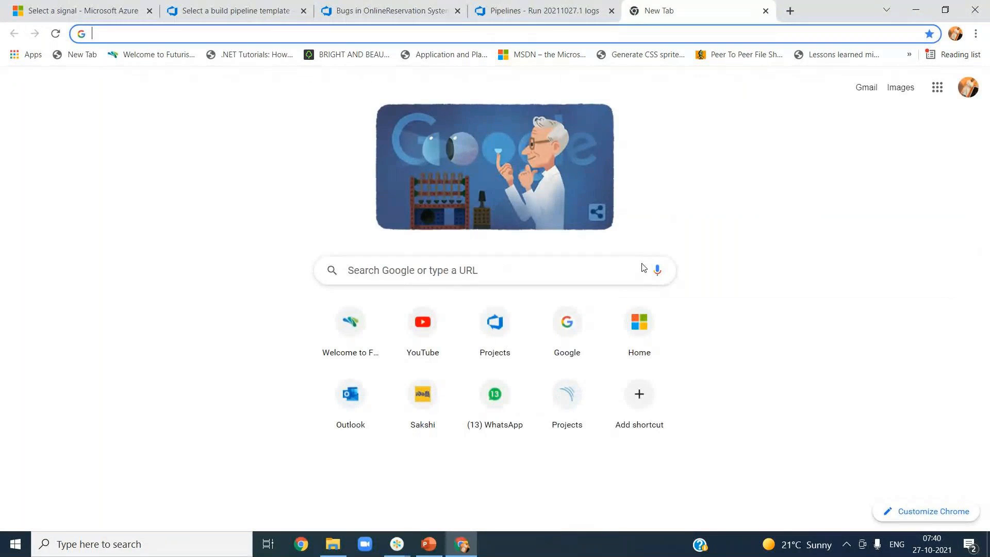
{"action": "type", "text": "go"}
{"action": "key", "text": "BackSpace"}
{"action": "key", "text": "BackSpace"}
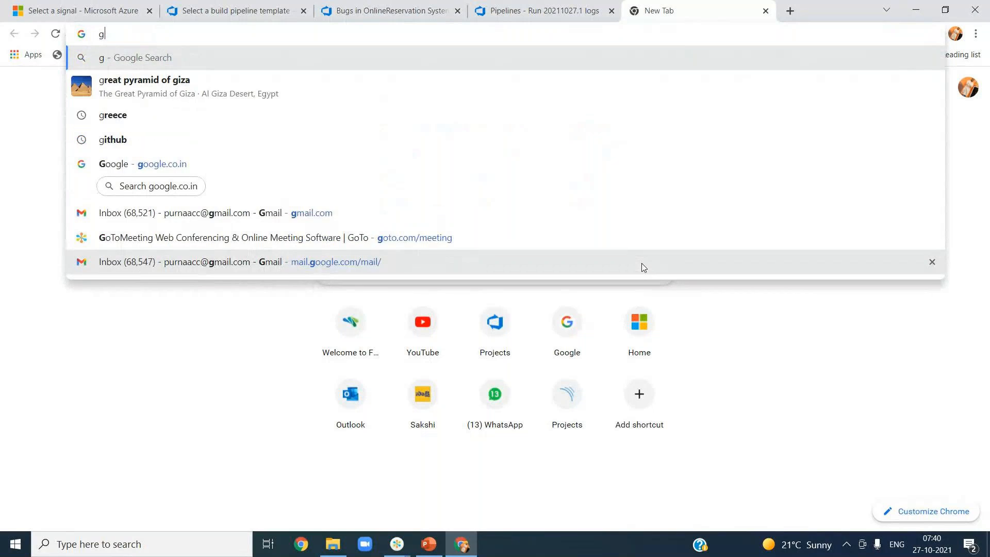
{"action": "type", "text": "t"}
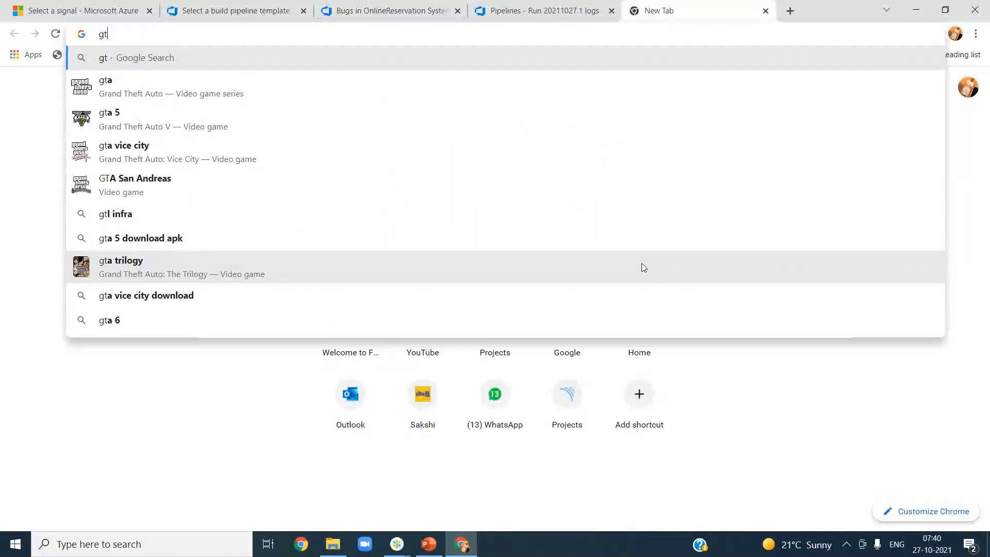
{"action": "key", "text": "BackSpace"}
{"action": "type", "text": "ithub"}
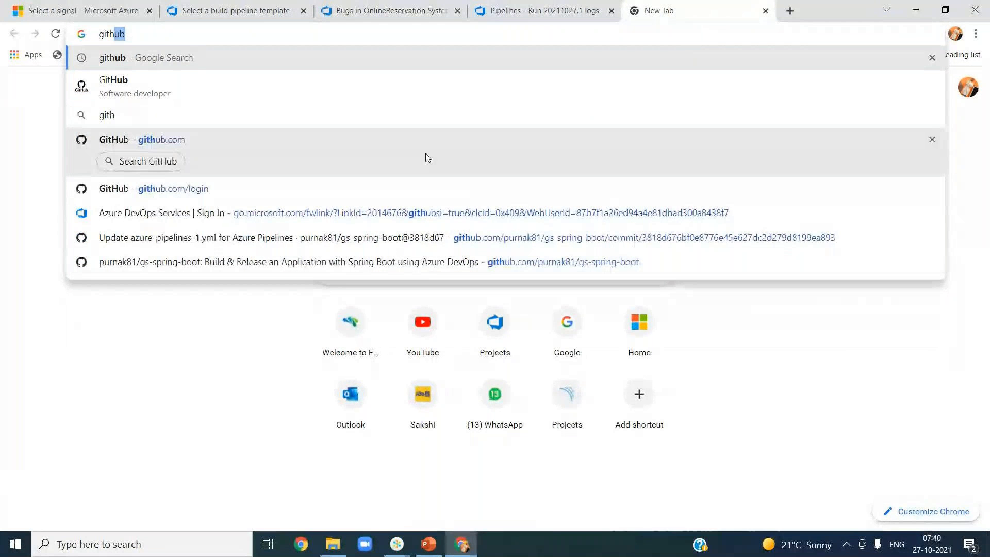
{"action": "left_click", "coordinate": [411, 192]}
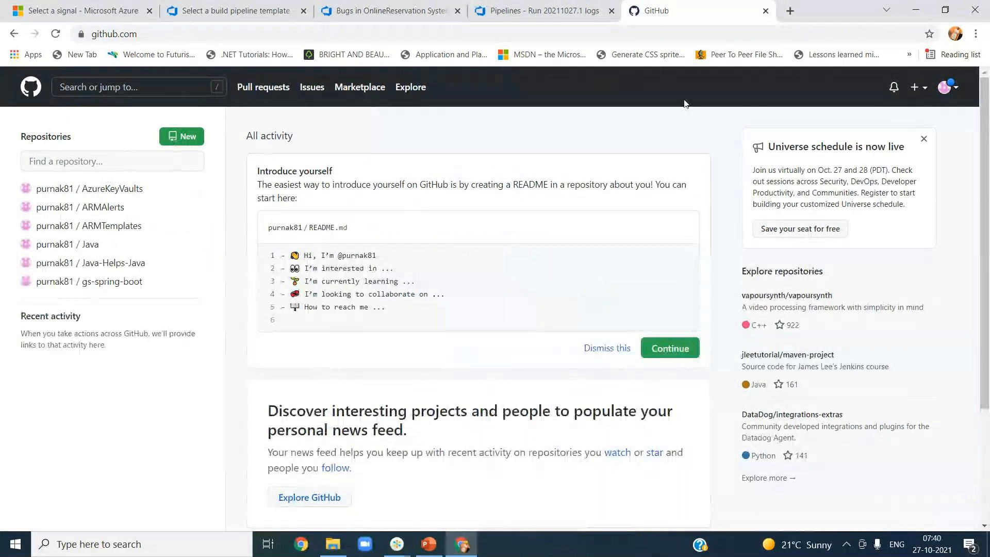
- Sign out of GitHub and sign back in with the account's e-mail address and password
{"action": "left_click", "coordinate": [943, 88]}
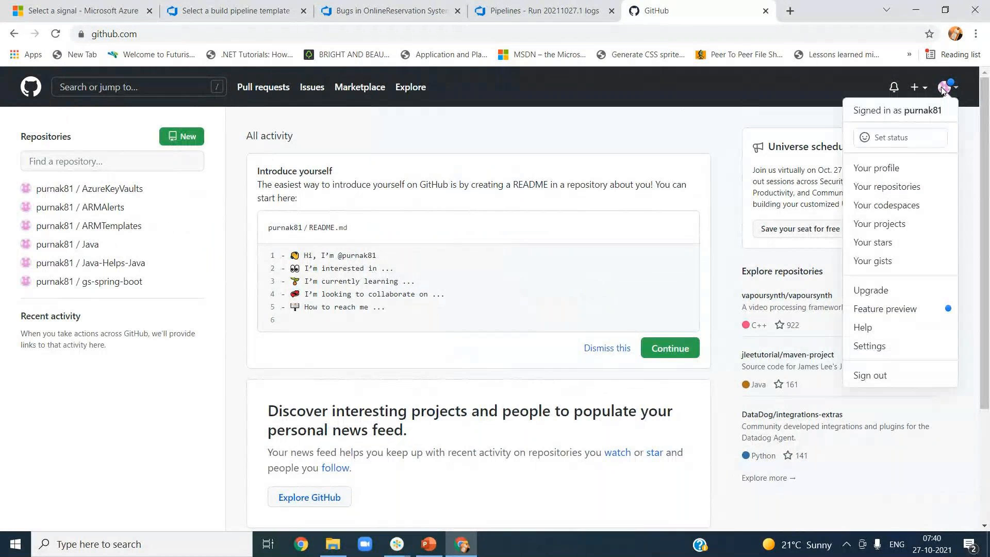
{"action": "left_click", "coordinate": [873, 375]}
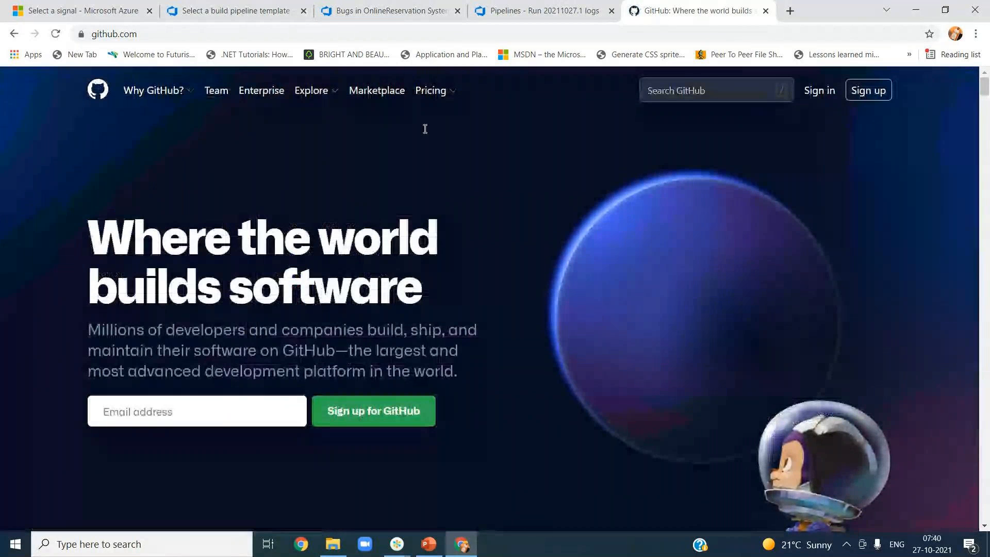
{"action": "left_click", "coordinate": [820, 91]}
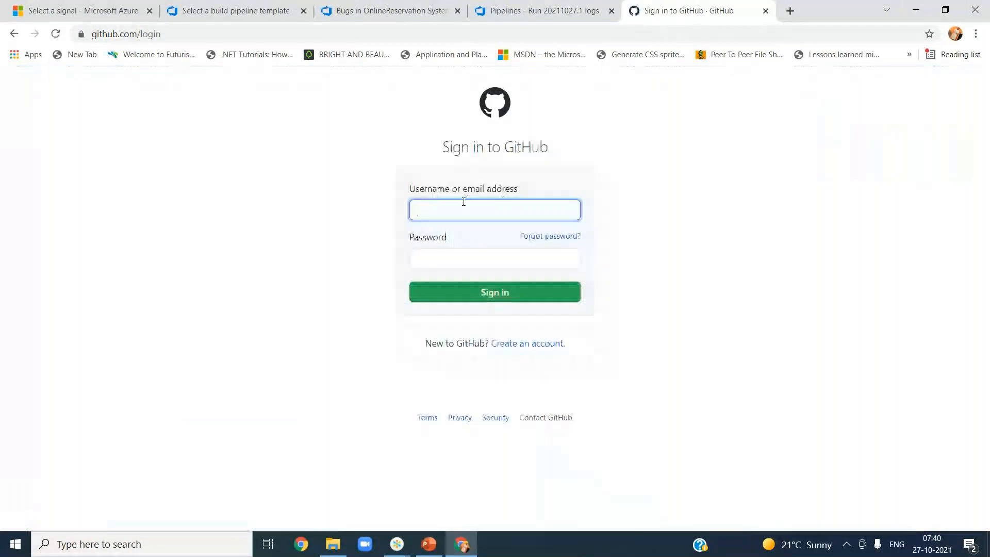
{"action": "left_click", "coordinate": [464, 205]}
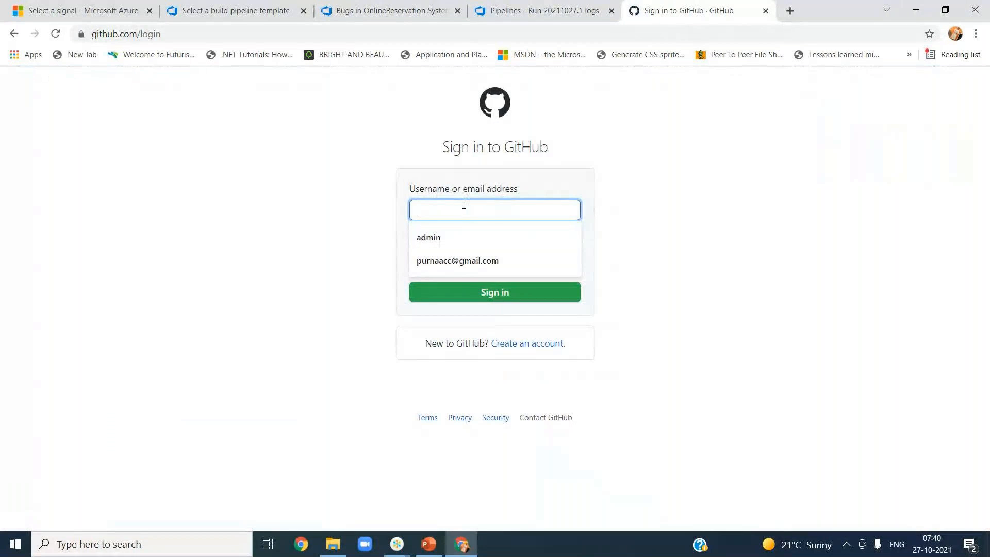
{"action": "left_click", "coordinate": [456, 260]}
{"action": "left_click", "coordinate": [454, 256]}
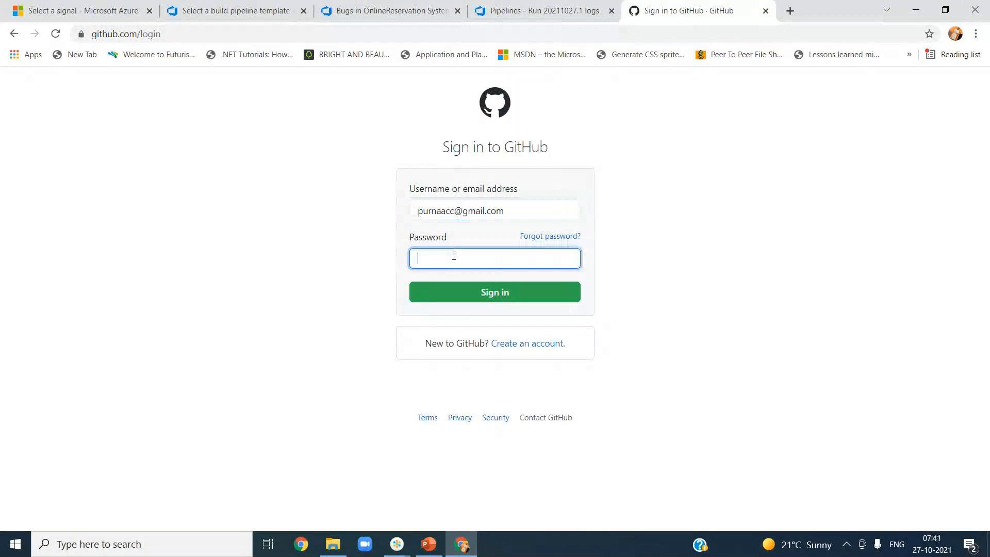
{"action": "type", "text": "••••••••••"}
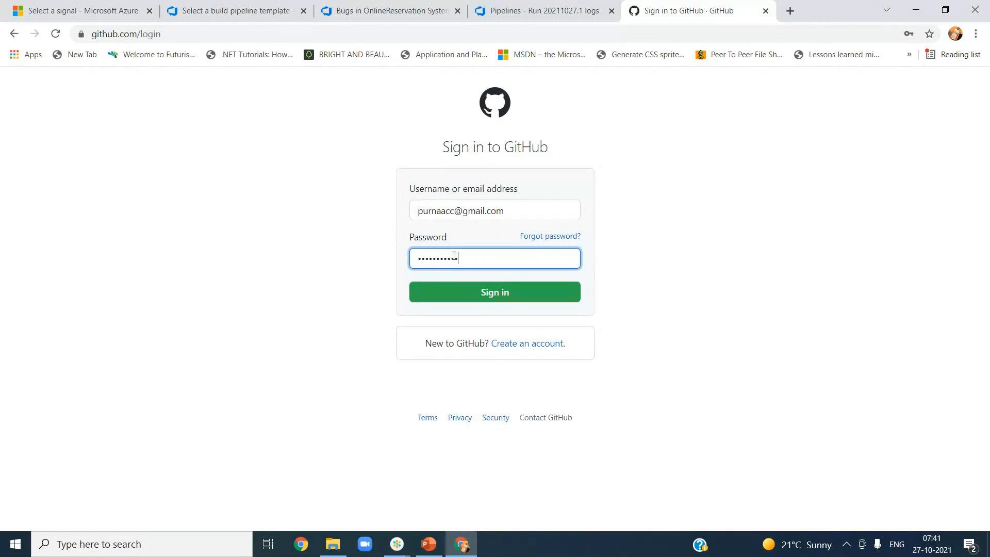
{"action": "key", "text": "Return"}
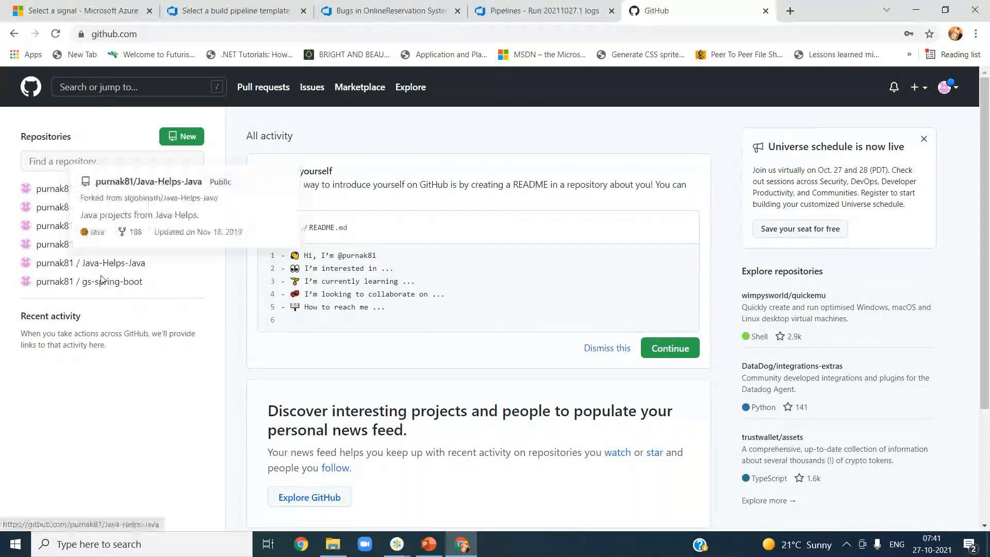
- Open the gs-spring-boot repository and look through its files and README
{"action": "mouse_move", "coordinate": [100, 283]}
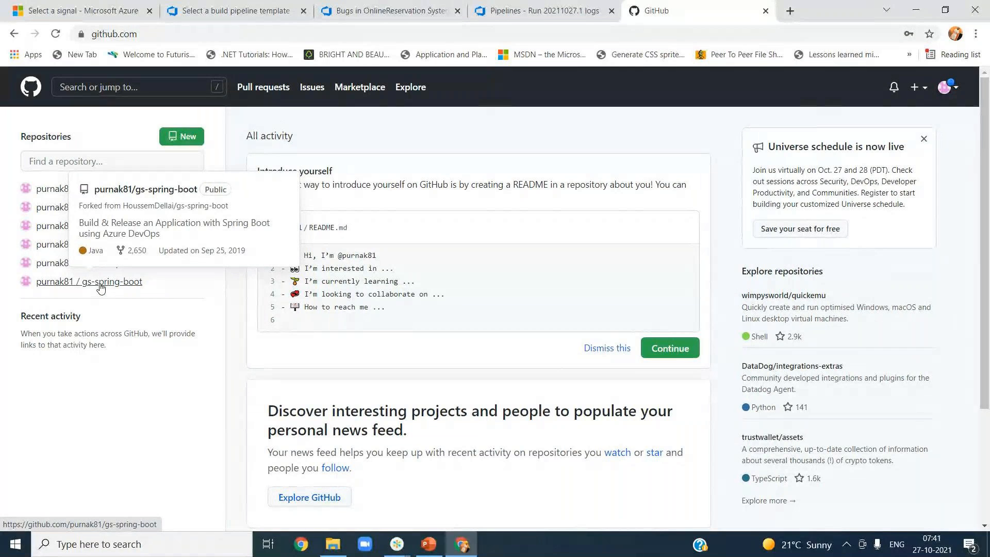
{"action": "left_click", "coordinate": [100, 284]}
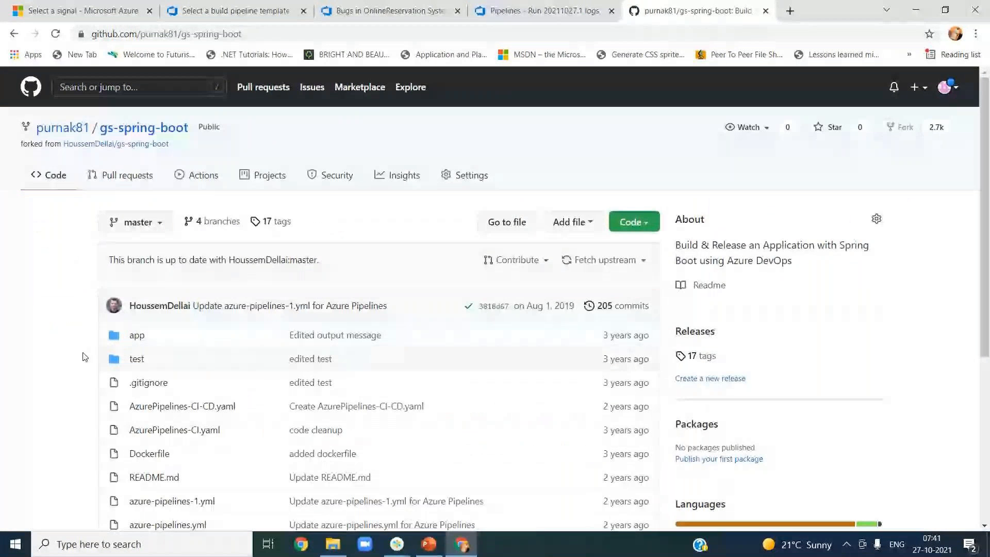
{"action": "scroll", "coordinate": [60, 357], "scroll_direction": "down", "scroll_amount": 5}
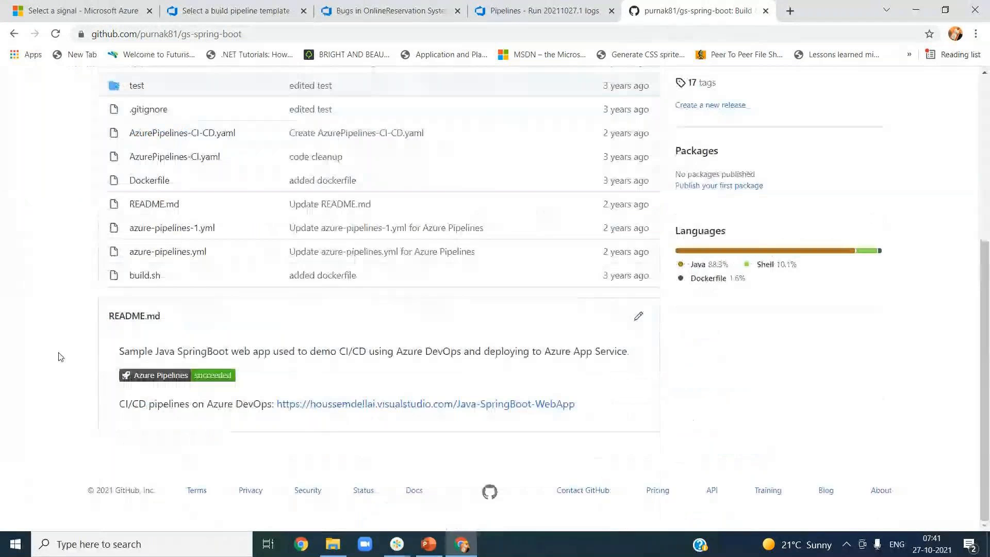
{"action": "scroll", "coordinate": [60, 357], "scroll_direction": "up", "scroll_amount": 5}
{"action": "scroll", "coordinate": [61, 356], "scroll_direction": "down", "scroll_amount": 5}
{"action": "scroll", "coordinate": [60, 357], "scroll_direction": "up", "scroll_amount": 5}
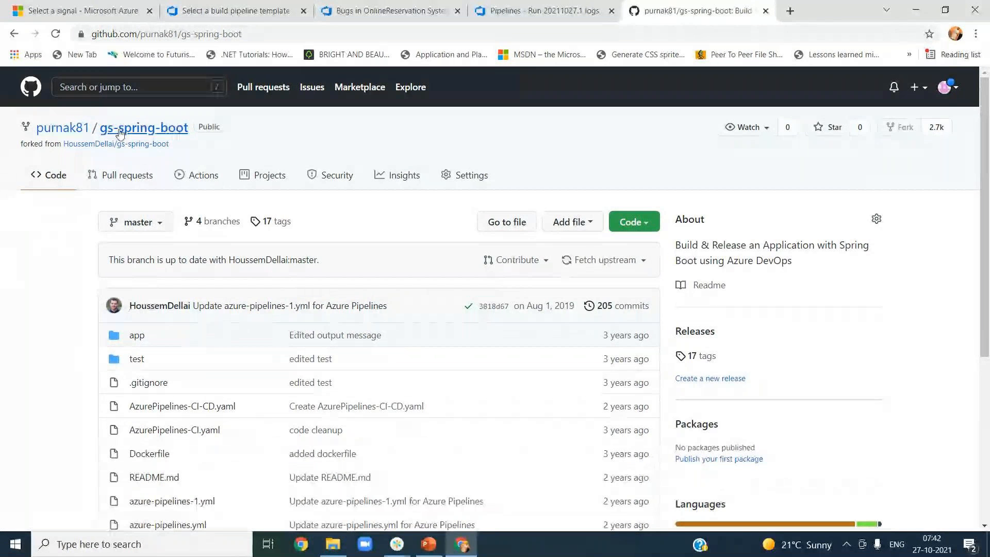
- Search all of GitHub for "java" repositories and look through the results
{"action": "mouse_move", "coordinate": [61, 135]}
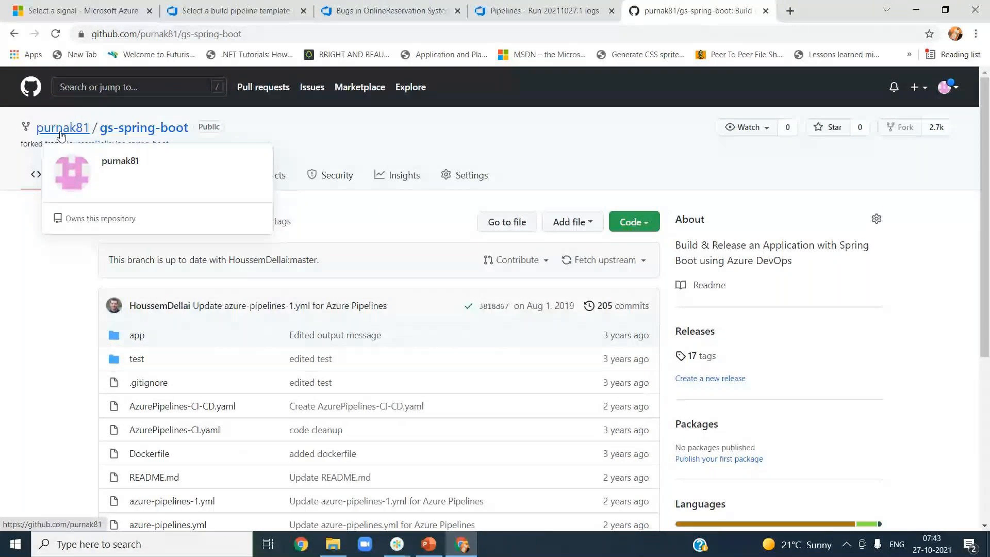
{"action": "left_click", "coordinate": [126, 87]}
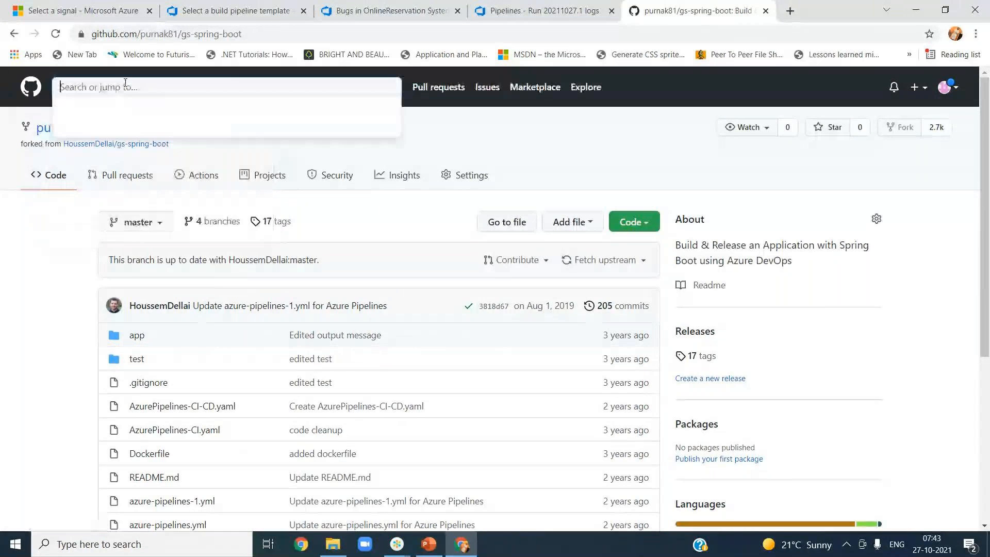
{"action": "type", "text": "java"}
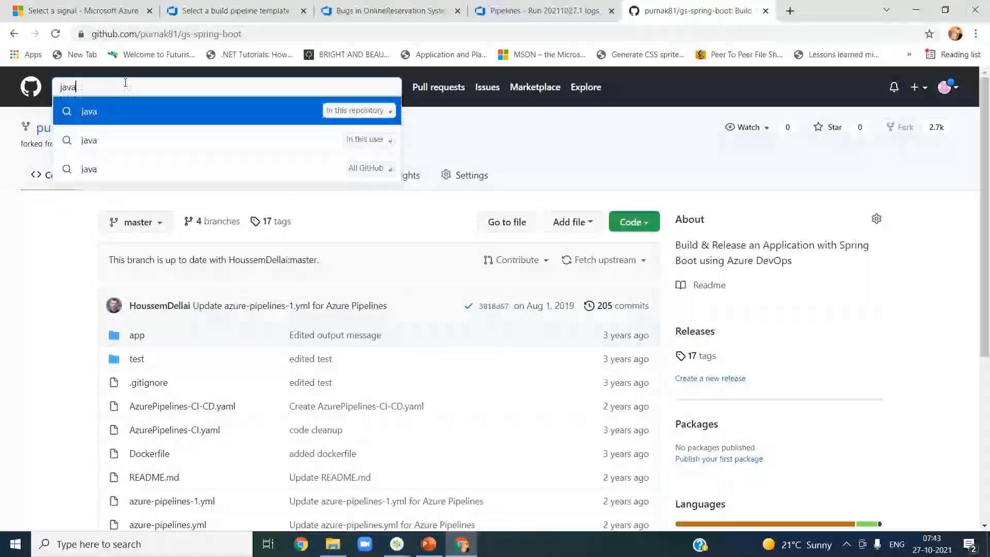
{"action": "key", "text": "Return"}
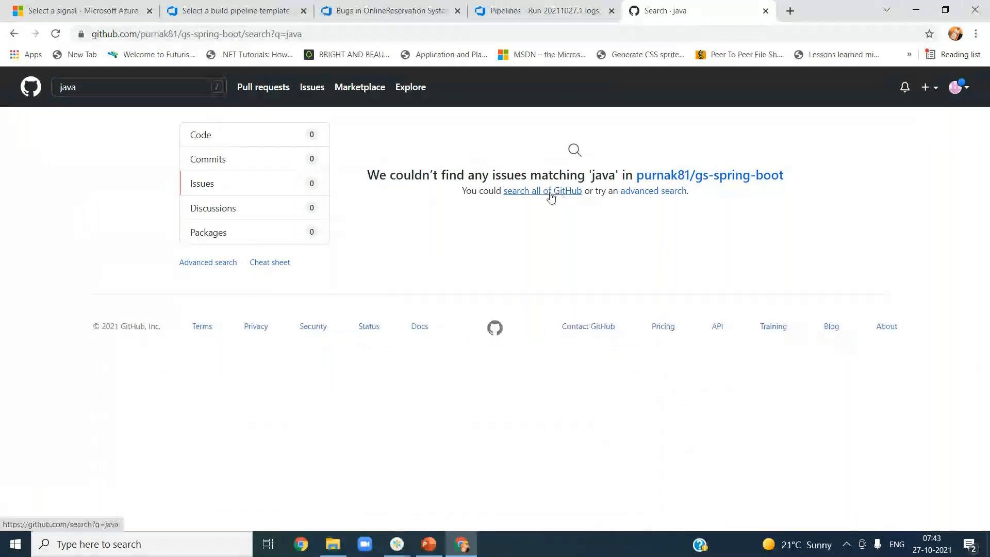
{"action": "left_click", "coordinate": [533, 194]}
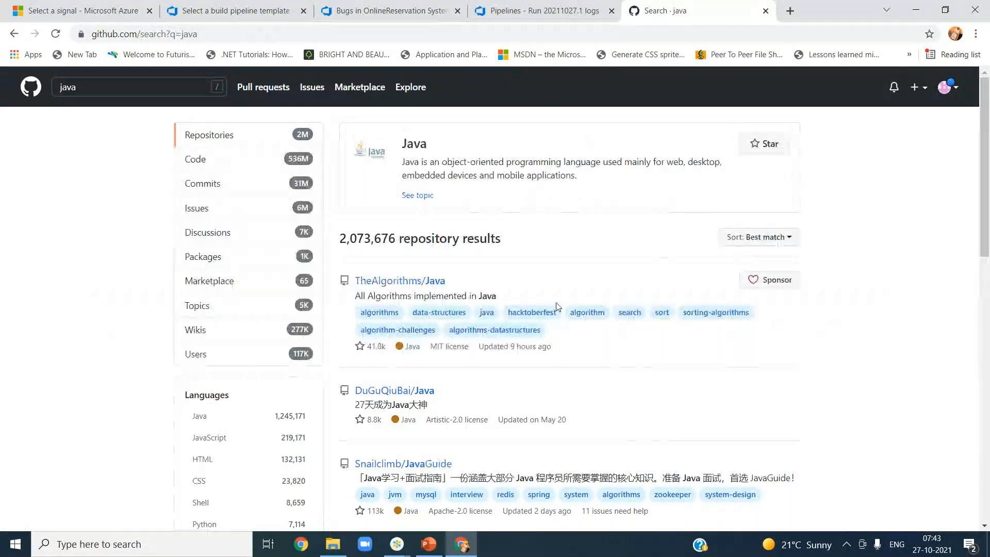
{"action": "key", "text": "End"}
{"action": "key", "text": "Home"}
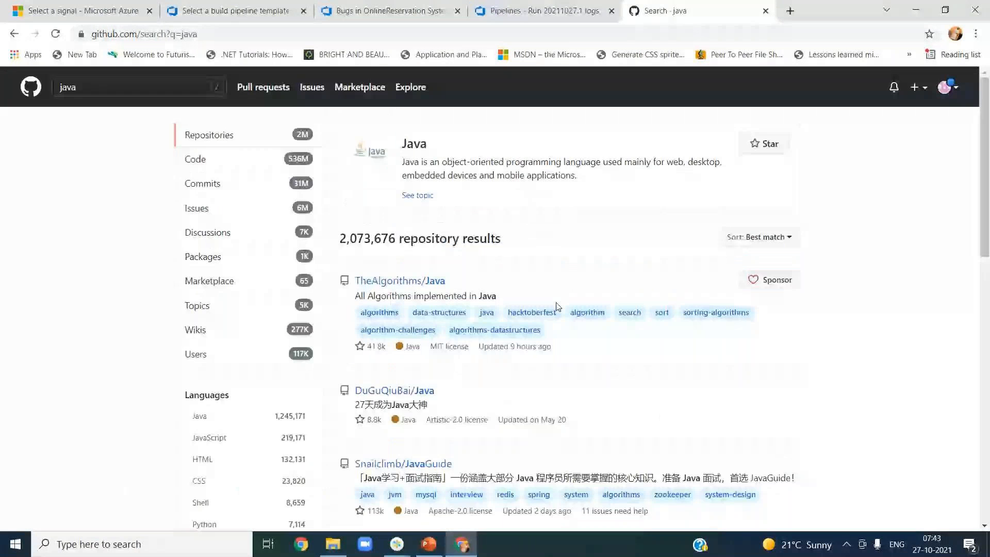
- Open the TheAlgorithms/Java repository, fork it into the signed-in account, and check the fork's origin
{"action": "left_click", "coordinate": [410, 285]}
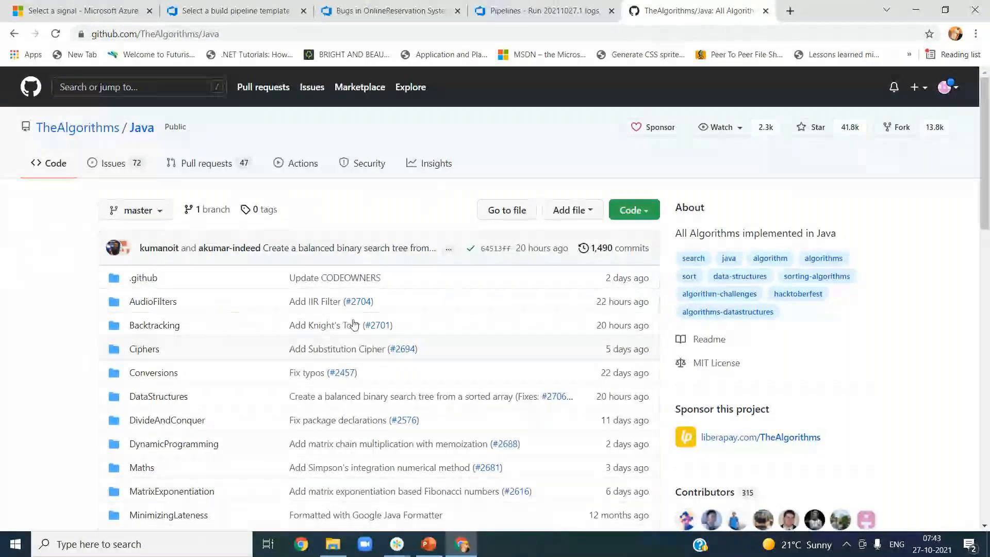
{"action": "left_click", "coordinate": [887, 130]}
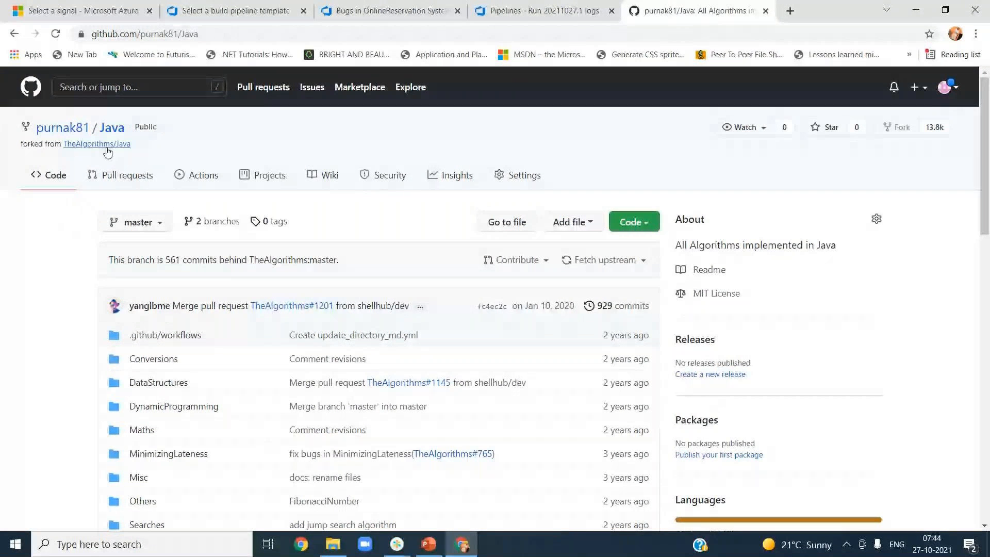
{"action": "mouse_move", "coordinate": [87, 150]}
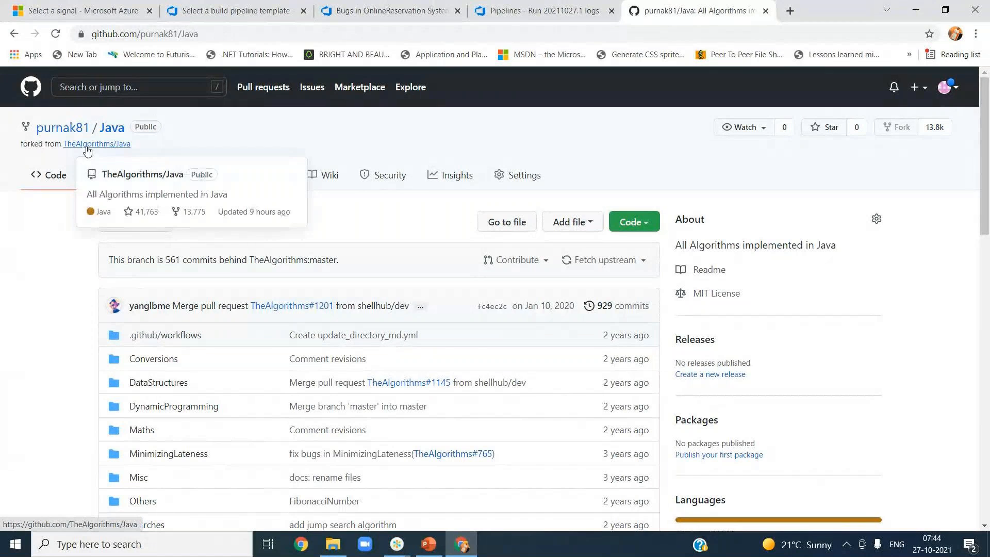
- Return to the GitHub dashboard, reopen the gs-spring-boot repository and review its contents
{"action": "left_click", "coordinate": [31, 91]}
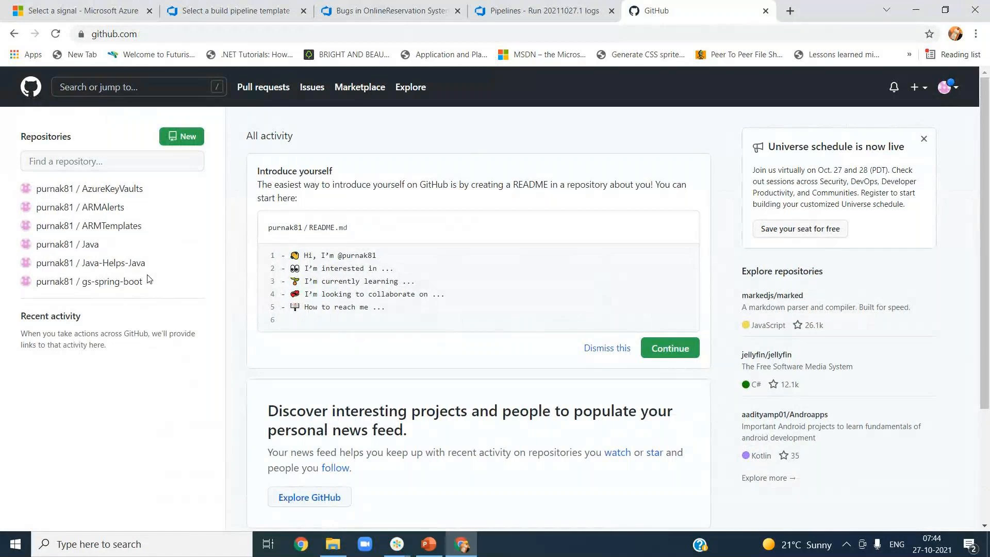
{"action": "mouse_move", "coordinate": [98, 263]}
{"action": "left_click", "coordinate": [106, 287]}
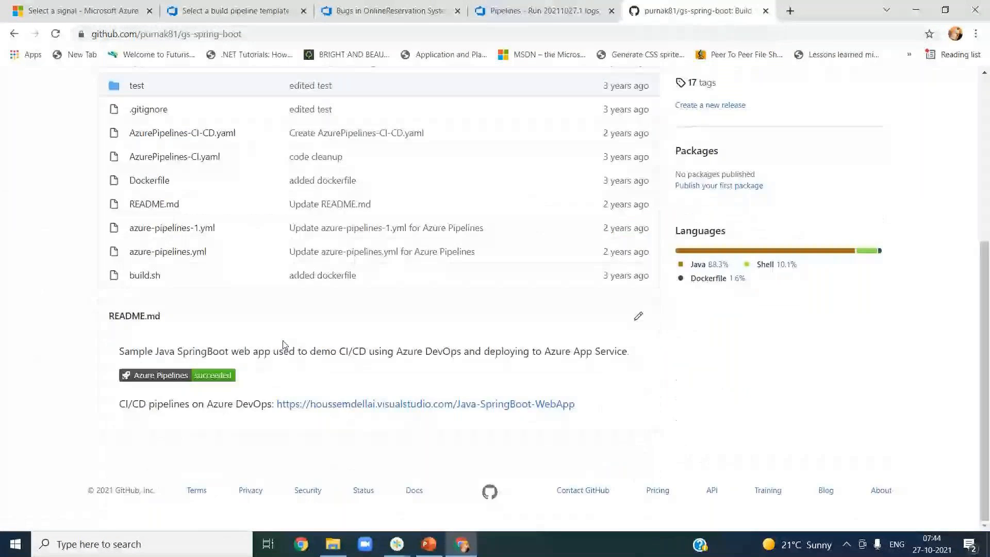
{"action": "scroll", "coordinate": [282, 345], "scroll_direction": "down", "scroll_amount": 5}
{"action": "scroll", "coordinate": [283, 345], "scroll_direction": "up", "scroll_amount": 5}
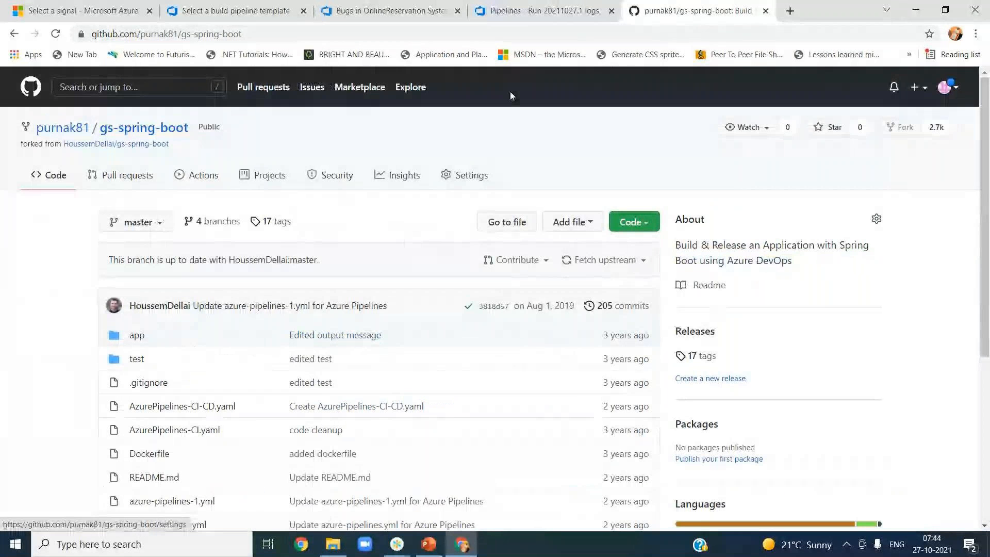
- Switch back to the Azure DevOps pipeline setup and authorize GitHub connection 1 using OAuth
{"action": "left_click", "coordinate": [514, 13]}
{"action": "left_click", "coordinate": [230, 15]}
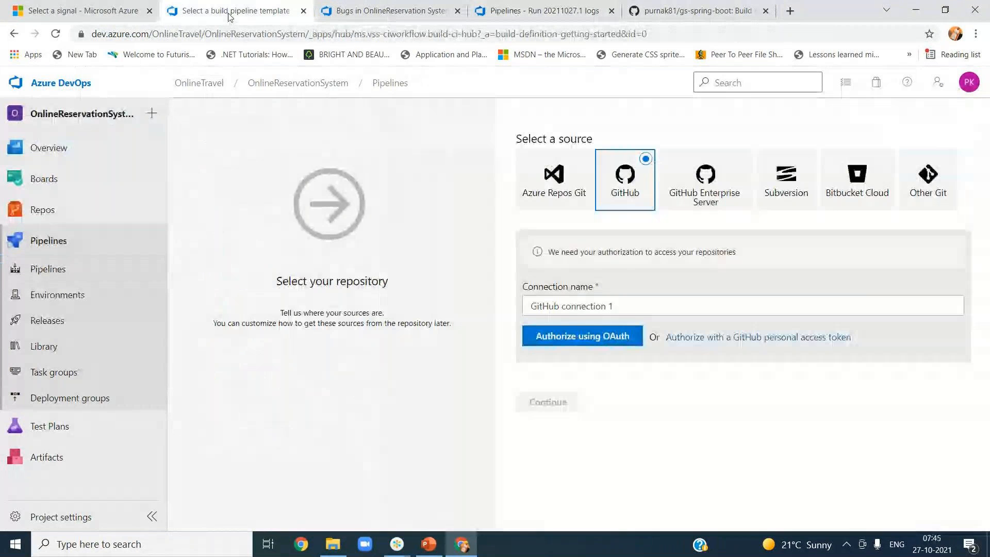
{"action": "left_click", "coordinate": [565, 341]}
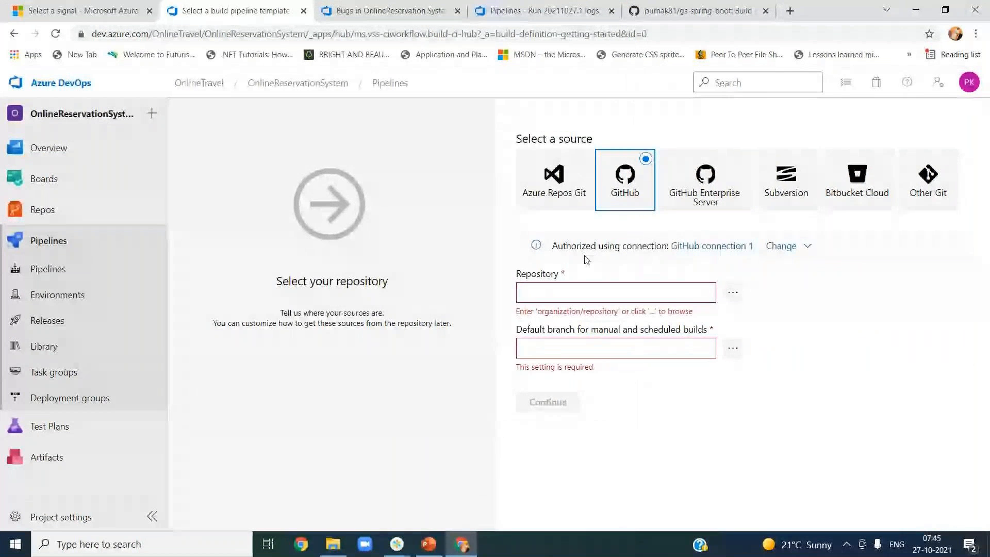
{"action": "left_click", "coordinate": [670, 16]}
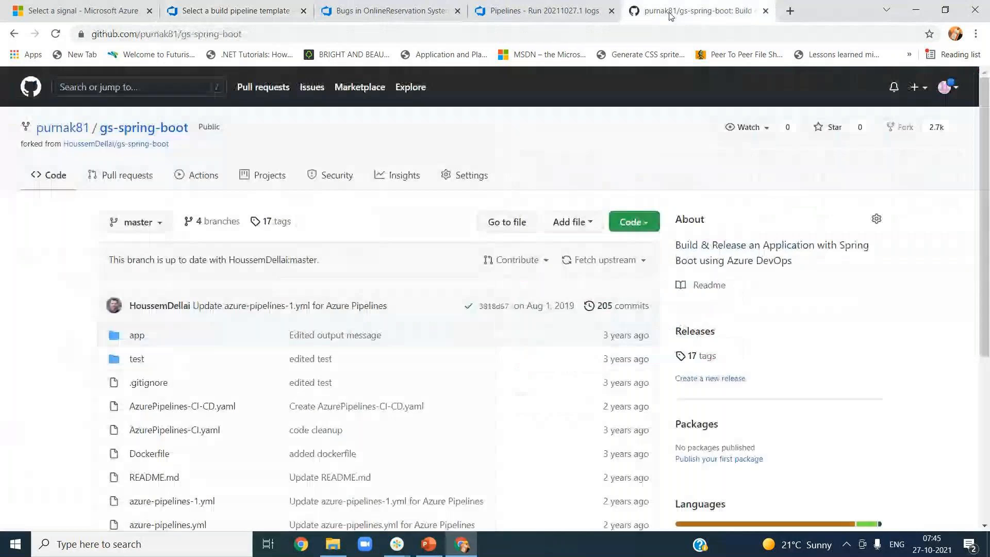
{"action": "left_click", "coordinate": [102, 15]}
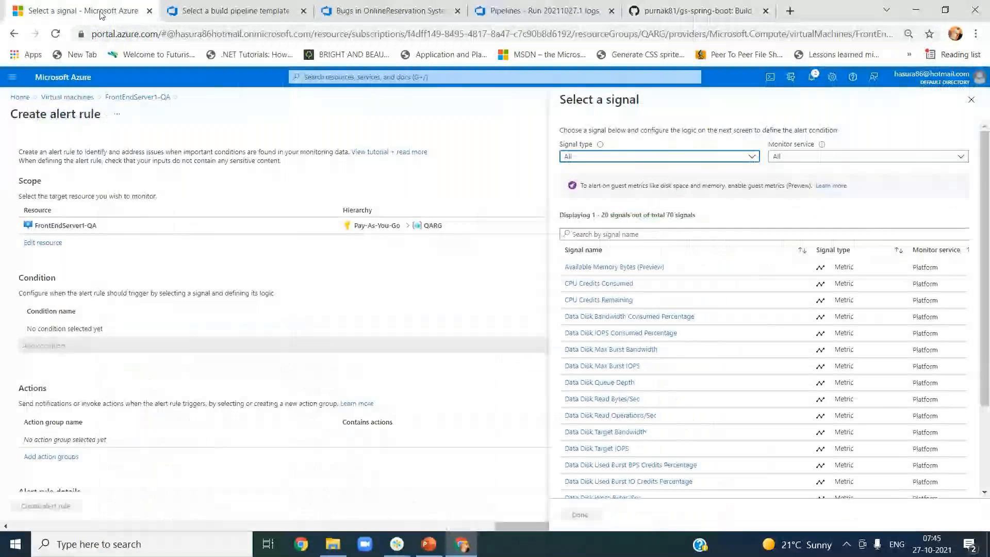
{"action": "left_click", "coordinate": [232, 11]}
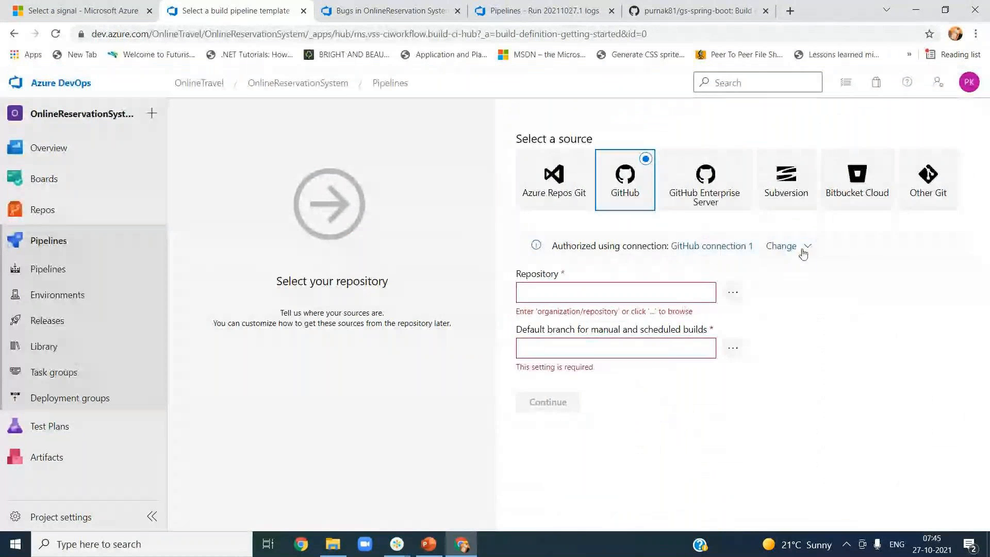
- Choose the gs-spring-boot repository with the master branch as the pipeline source, checking the GitHub dashboard's repository list, and continue to the templates
{"action": "left_click", "coordinate": [734, 293]}
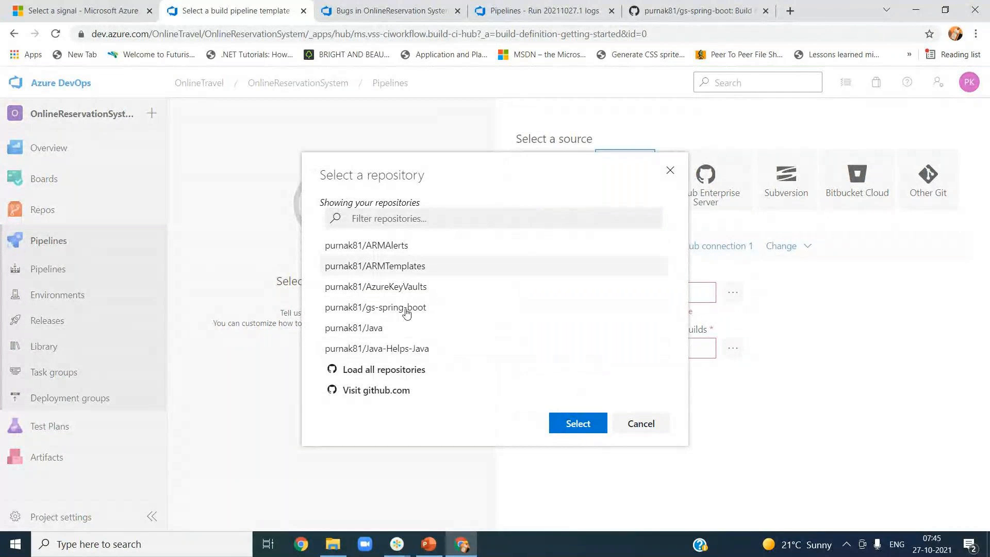
{"action": "left_click", "coordinate": [658, 16]}
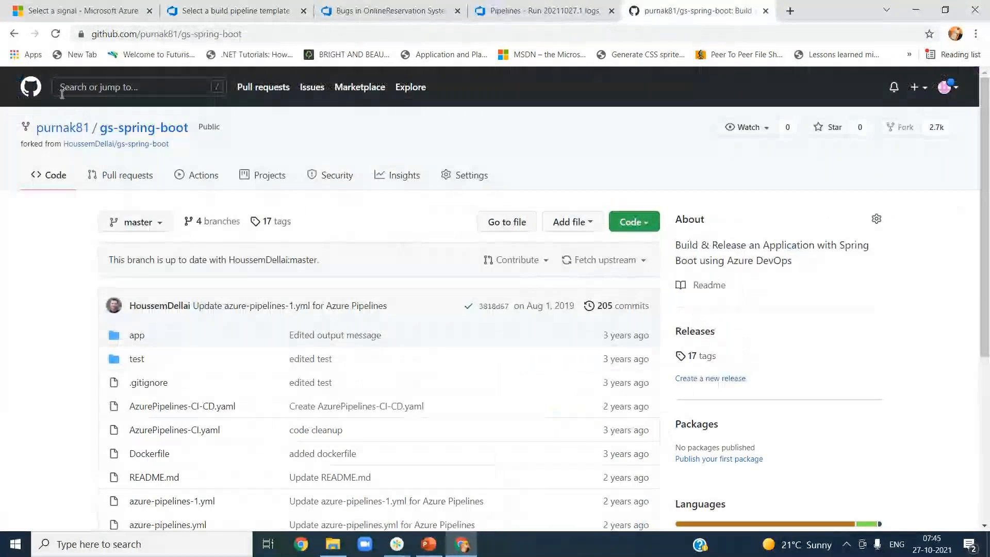
{"action": "left_click", "coordinate": [27, 88]}
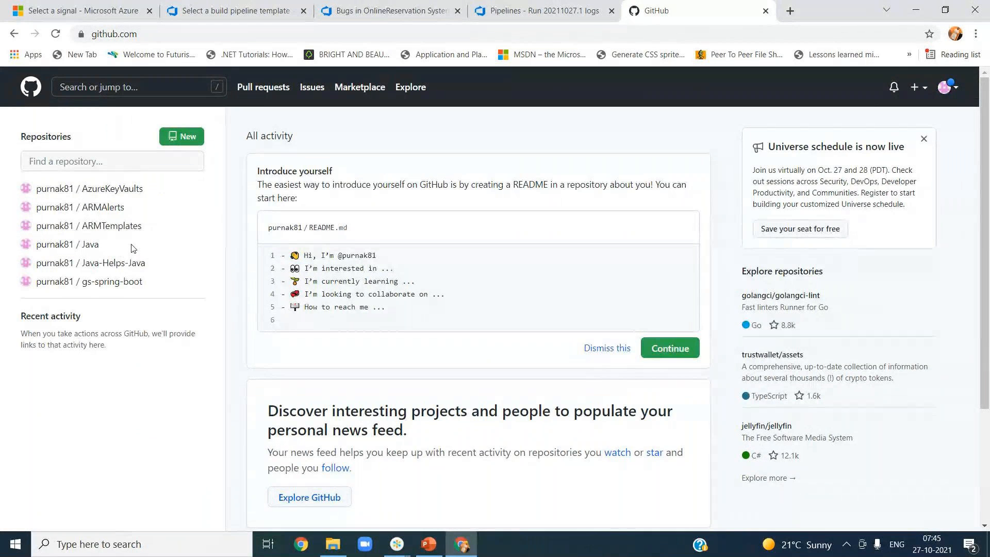
{"action": "left_click", "coordinate": [189, 7]}
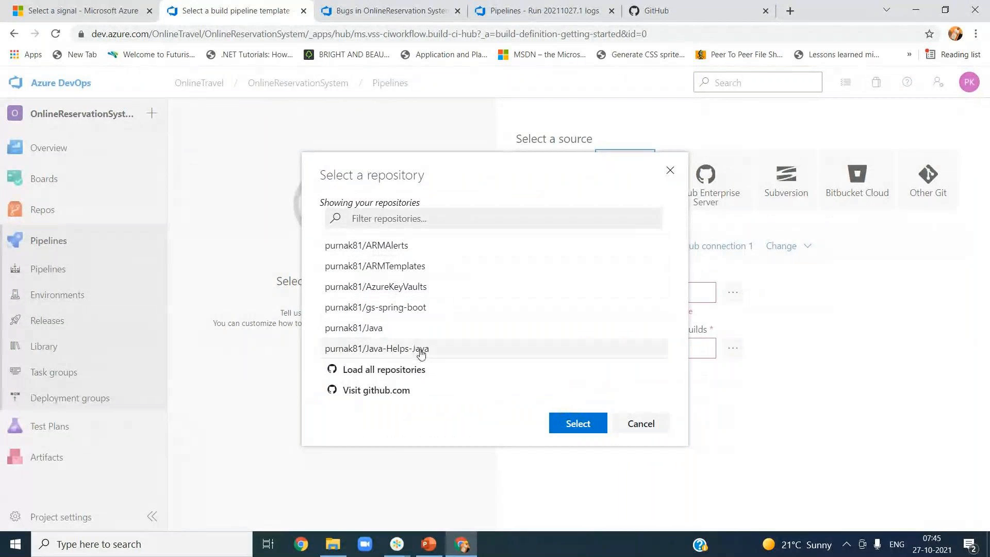
{"action": "left_click", "coordinate": [412, 312]}
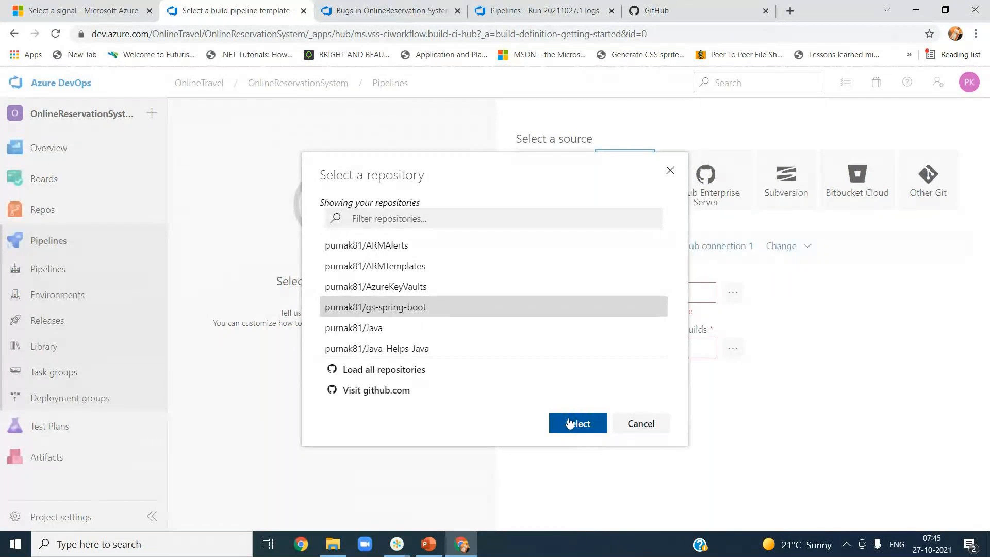
{"action": "left_click", "coordinate": [570, 423]}
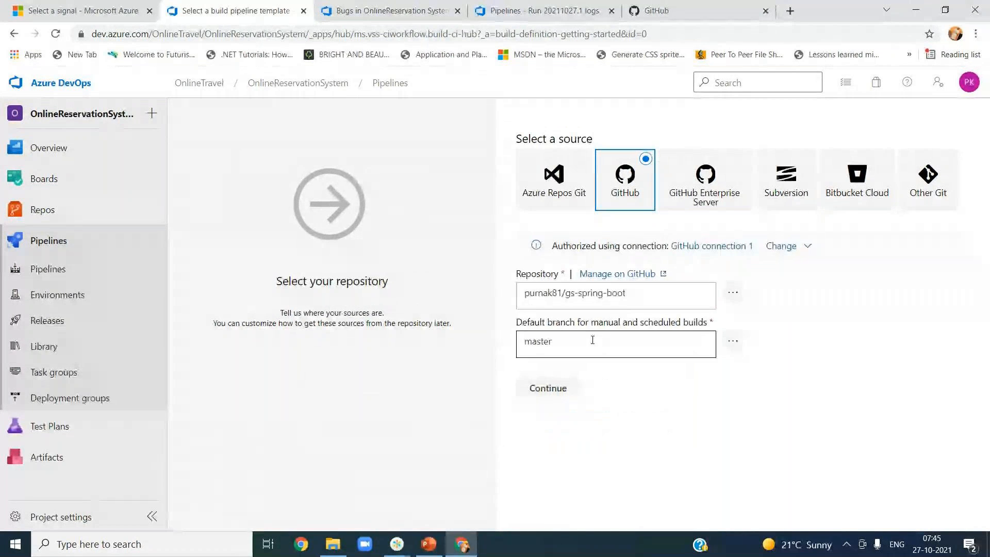
{"action": "left_click", "coordinate": [563, 387]}
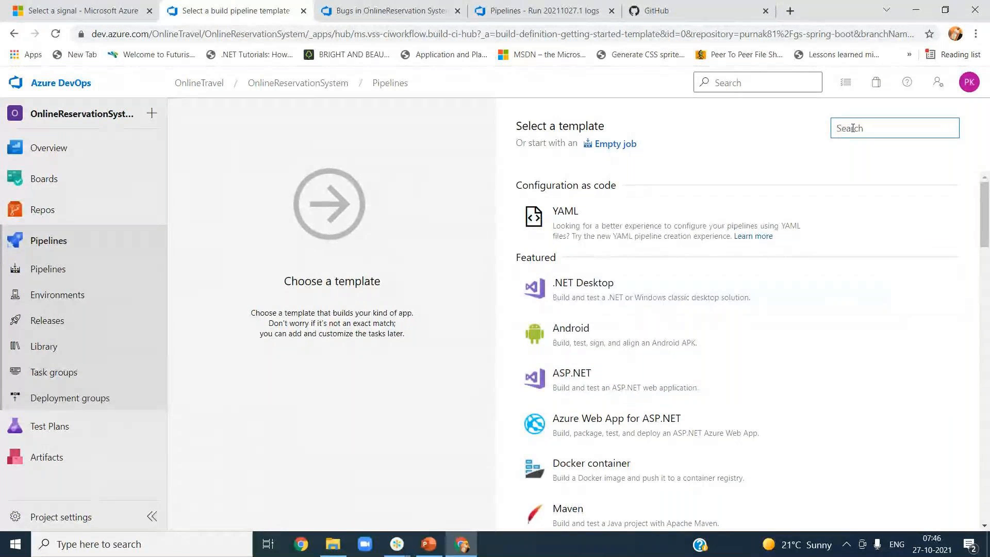
- Search the templates for "ma", apply the Maven template, and set the pipeline's agent specification to windows-2019
{"action": "type", "text": "ma"}
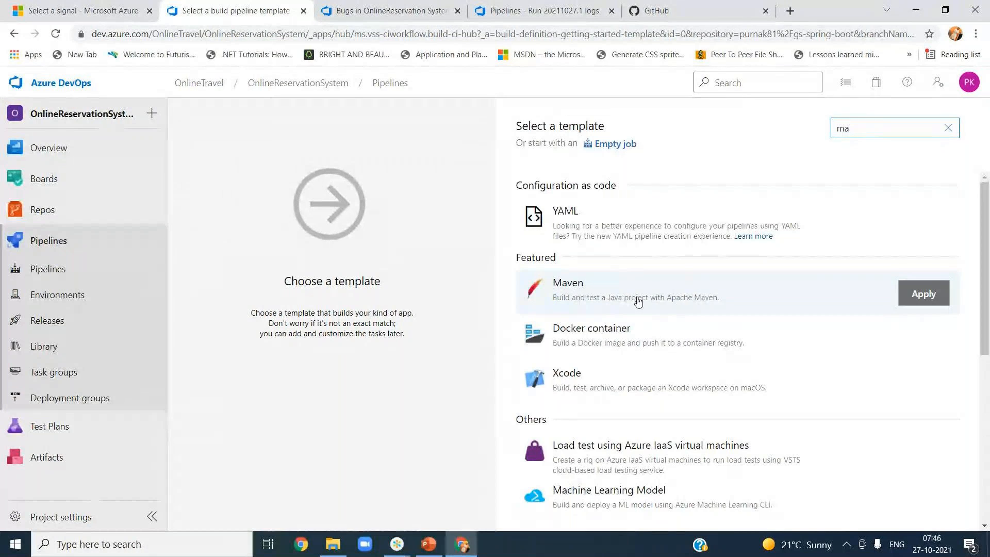
{"action": "left_click", "coordinate": [637, 302]}
{"action": "left_click", "coordinate": [923, 294]}
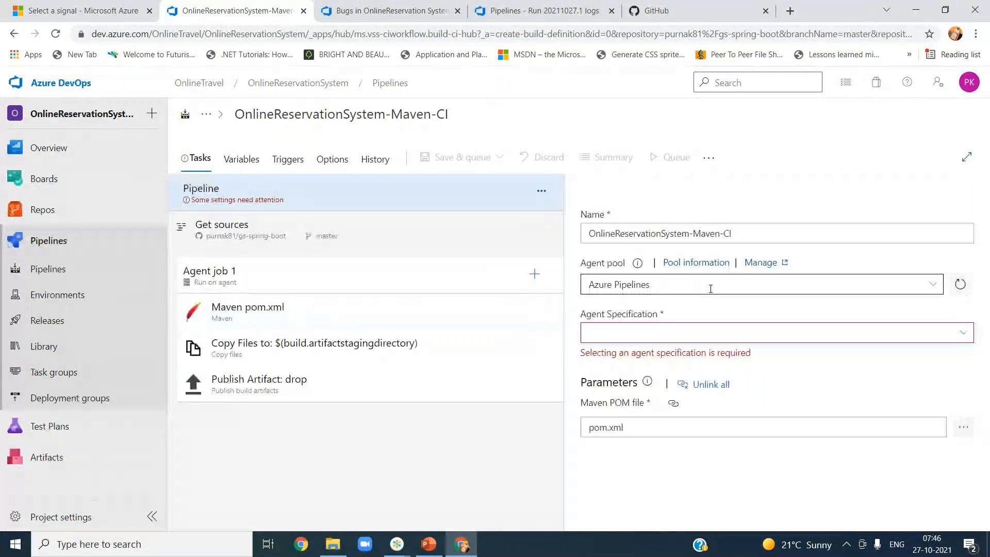
{"action": "left_click", "coordinate": [969, 336]}
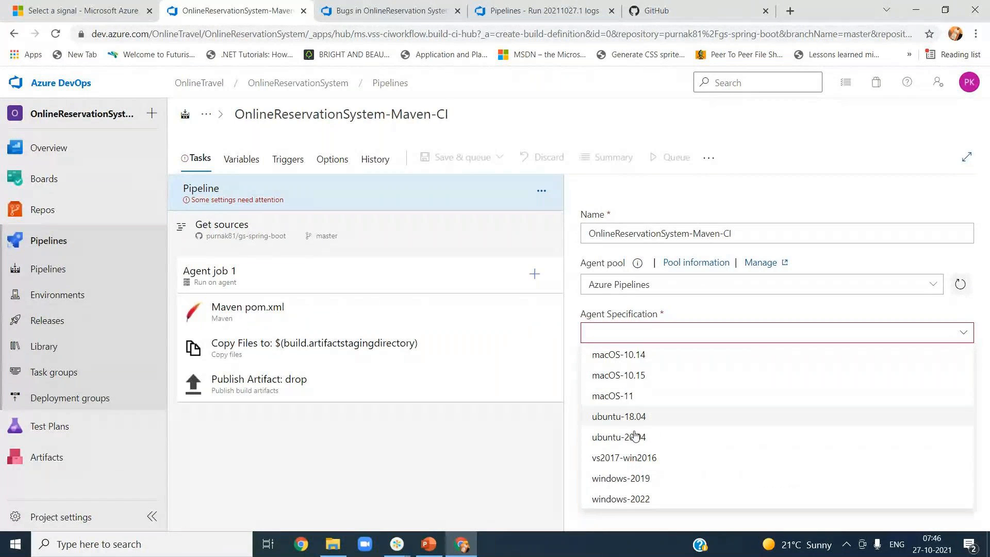
{"action": "left_click", "coordinate": [622, 479]}
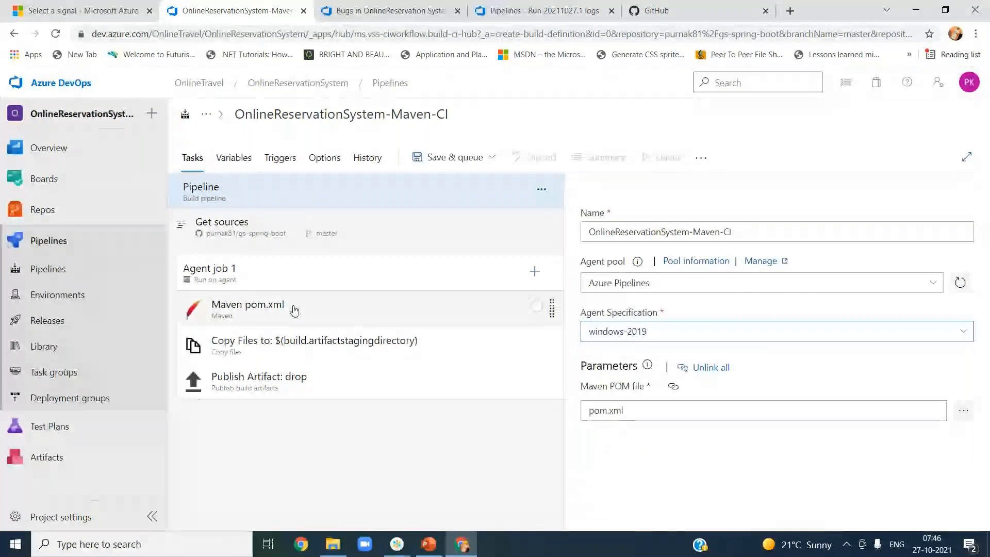
- Review the settings of Get sources, Agent job 1 and the Maven pom.xml task
{"action": "left_click", "coordinate": [287, 240]}
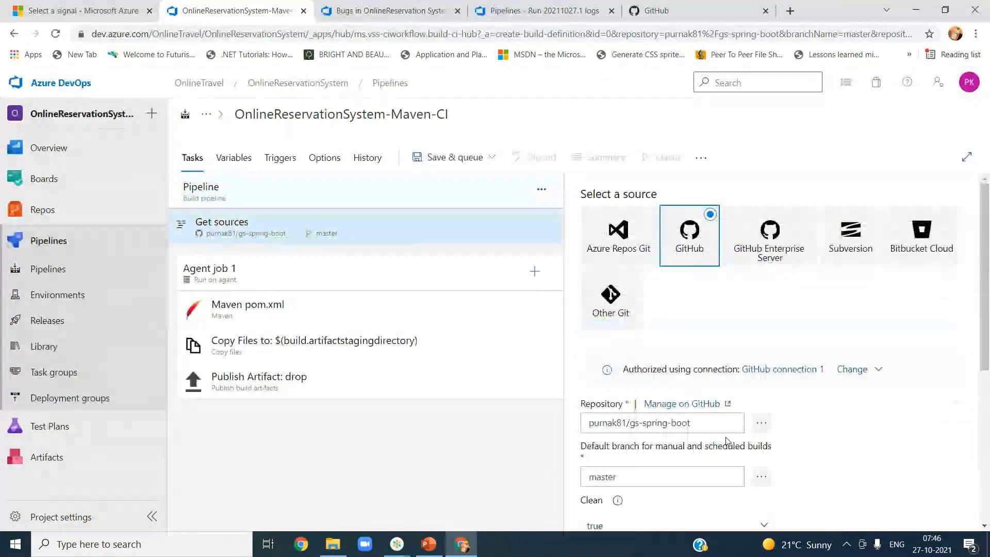
{"action": "scroll", "coordinate": [804, 399], "scroll_direction": "down", "scroll_amount": 3}
{"action": "scroll", "coordinate": [789, 361], "scroll_direction": "up", "scroll_amount": 3}
{"action": "left_click", "coordinate": [289, 278]}
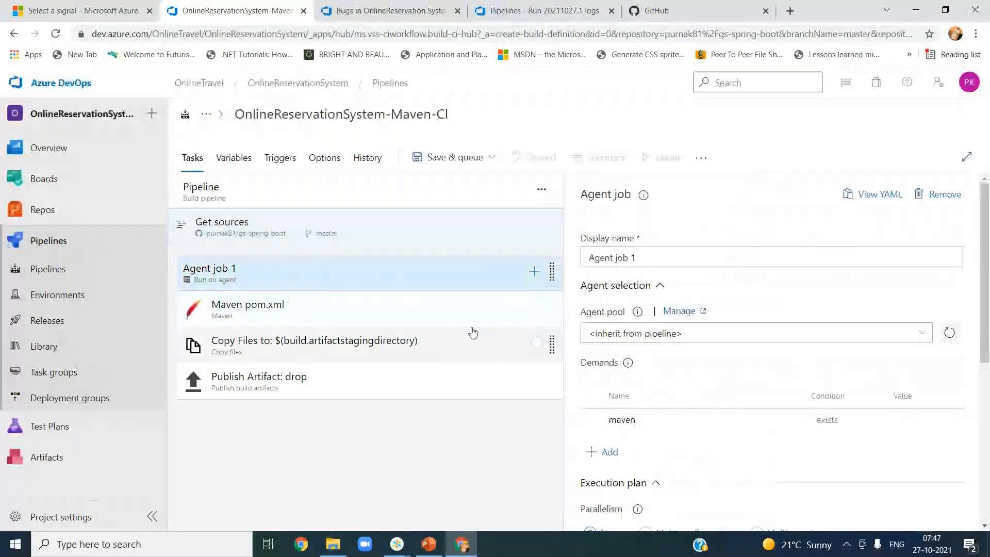
{"action": "left_click", "coordinate": [241, 311]}
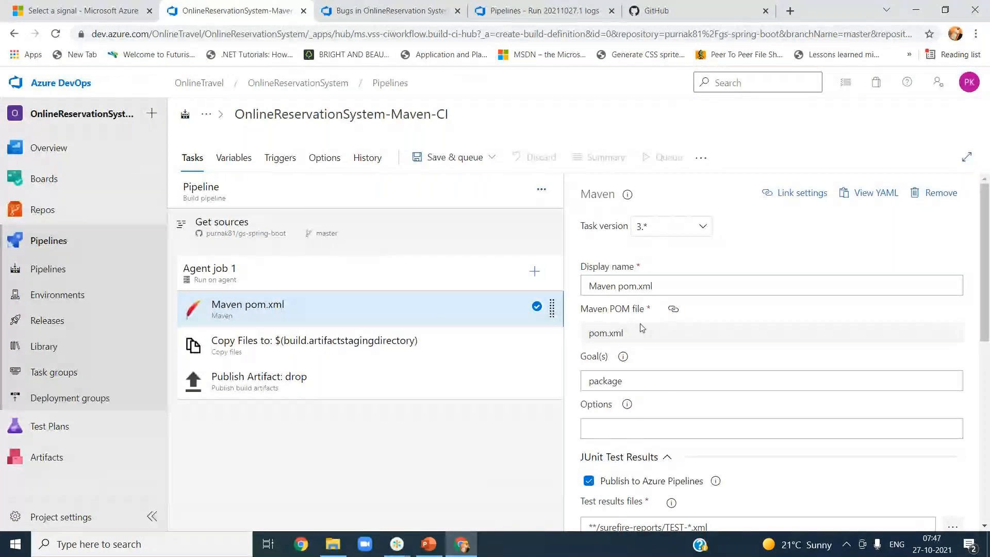
- Set the pipeline's Maven POM file parameter to app/pom.xml by browsing the app folder of the gs-spring-boot repository
{"action": "left_click", "coordinate": [279, 194]}
{"action": "left_click", "coordinate": [627, 411]}
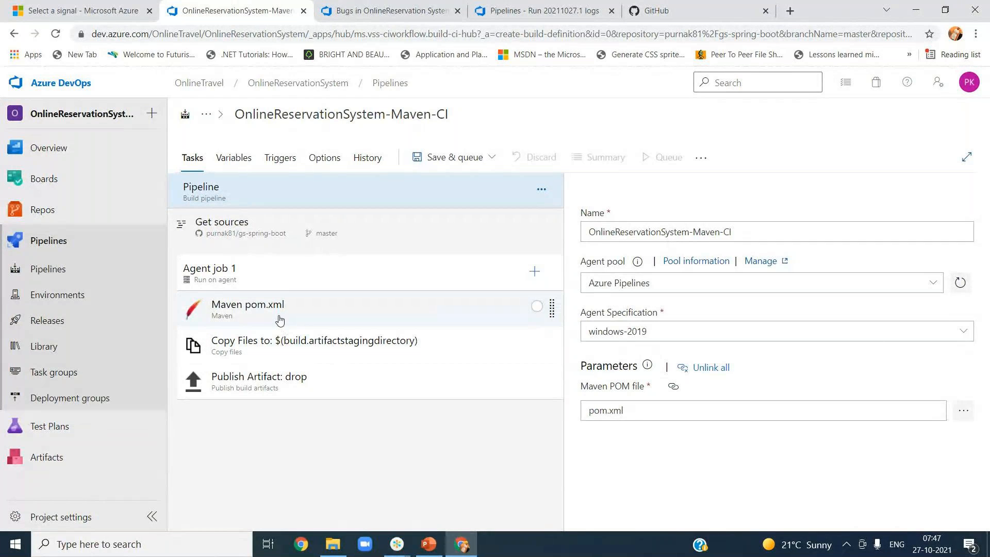
{"action": "left_click", "coordinate": [963, 412]}
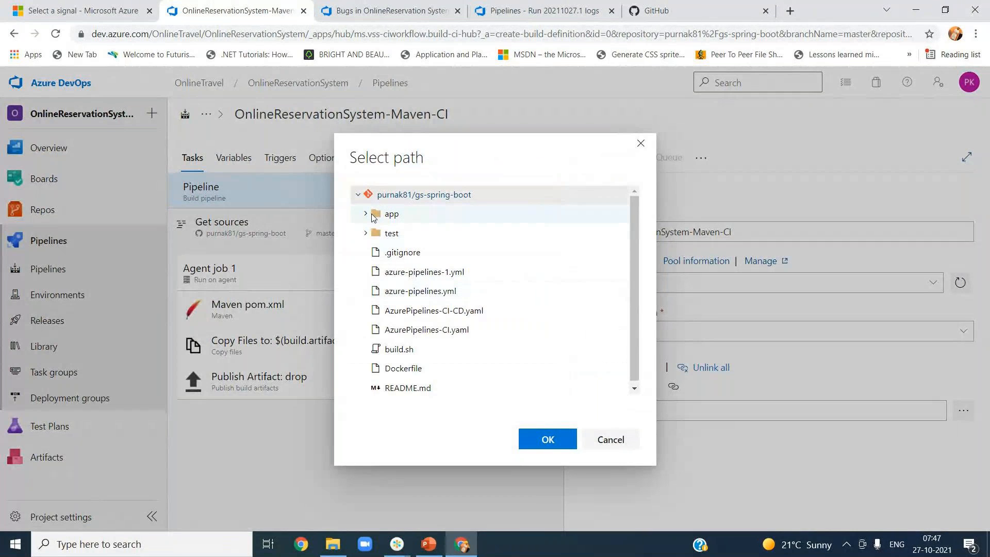
{"action": "left_click", "coordinate": [371, 215]}
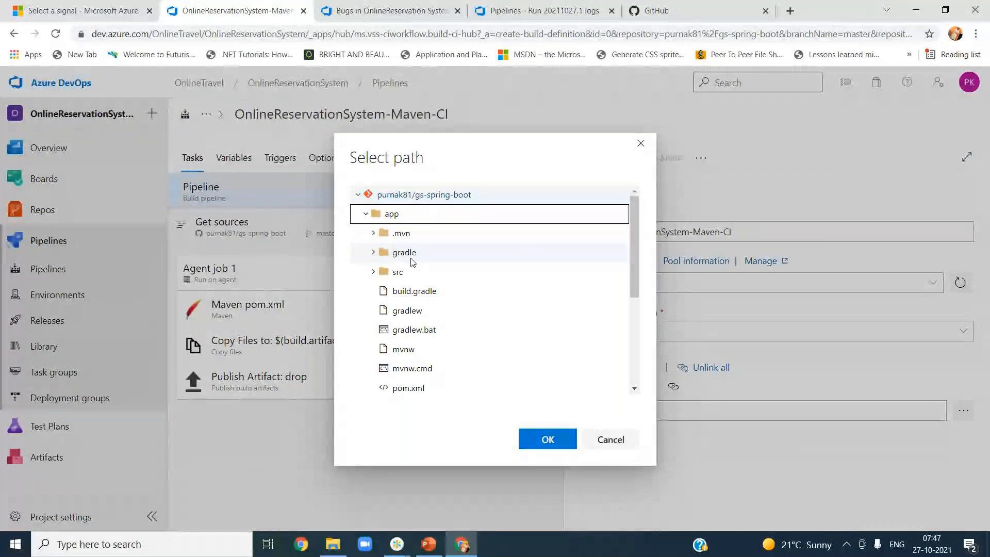
{"action": "left_click", "coordinate": [376, 235]}
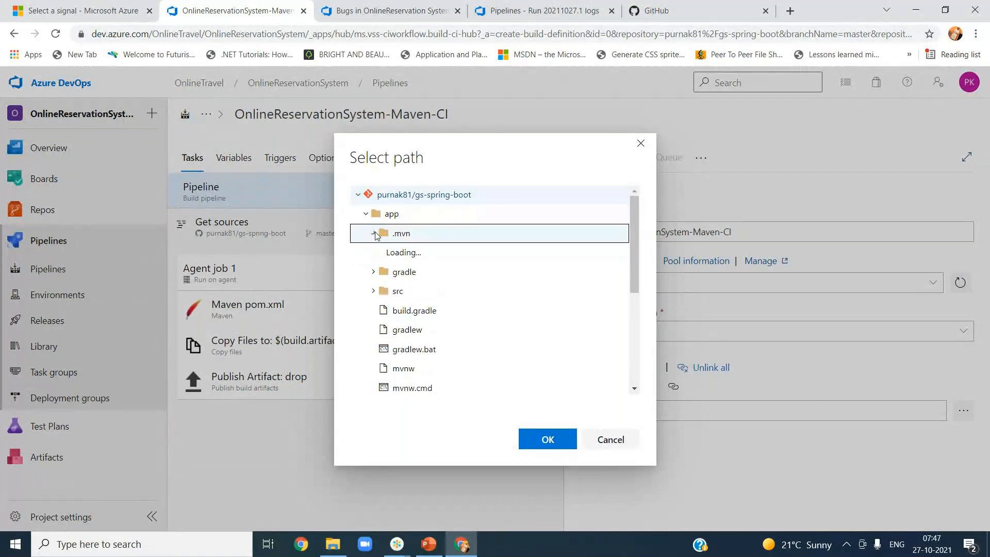
{"action": "left_click", "coordinate": [382, 253]}
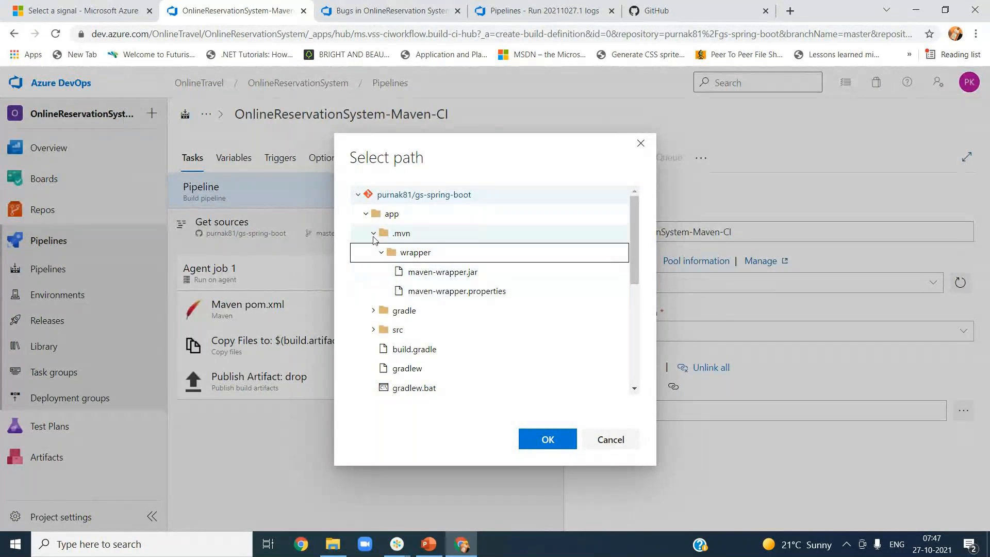
{"action": "left_click", "coordinate": [373, 233]}
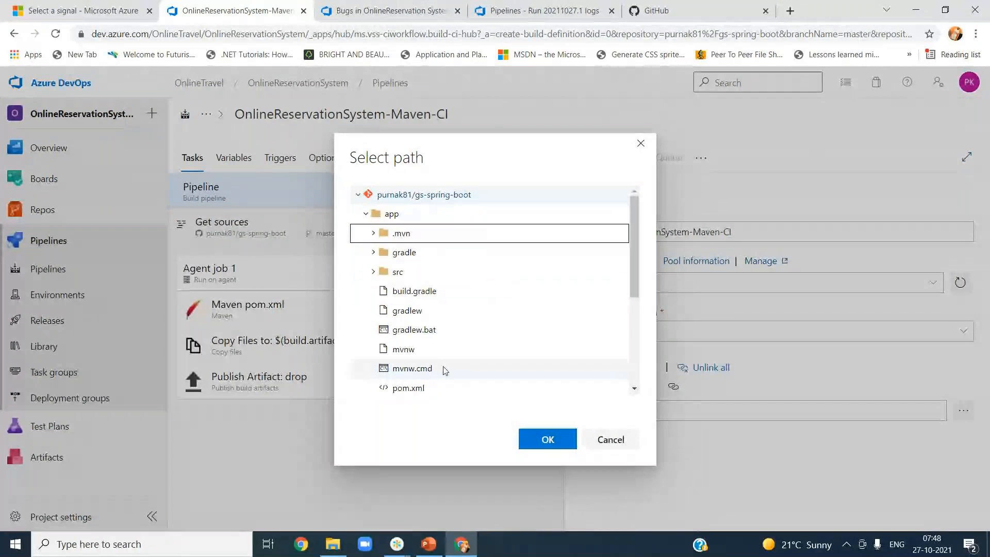
{"action": "left_click", "coordinate": [390, 215]}
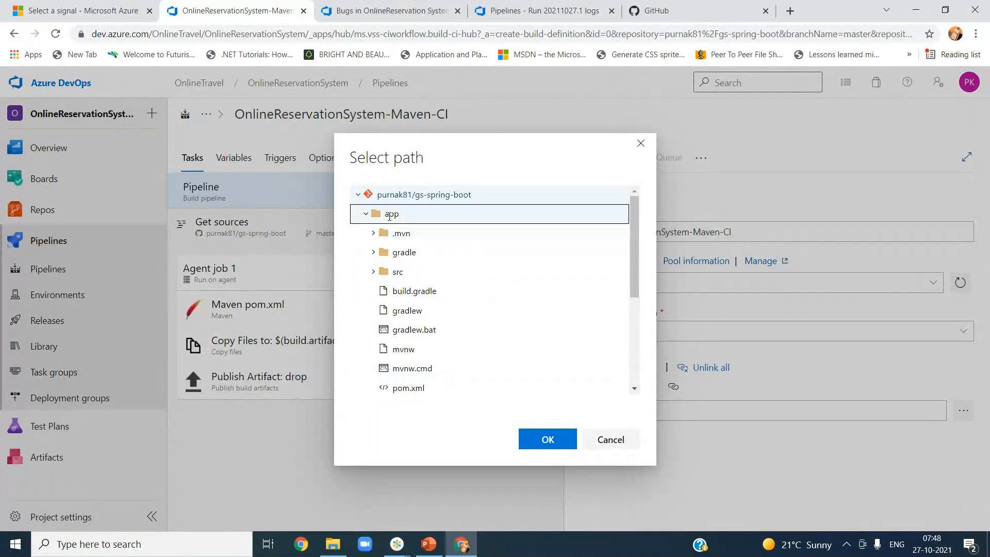
{"action": "left_click", "coordinate": [454, 388]}
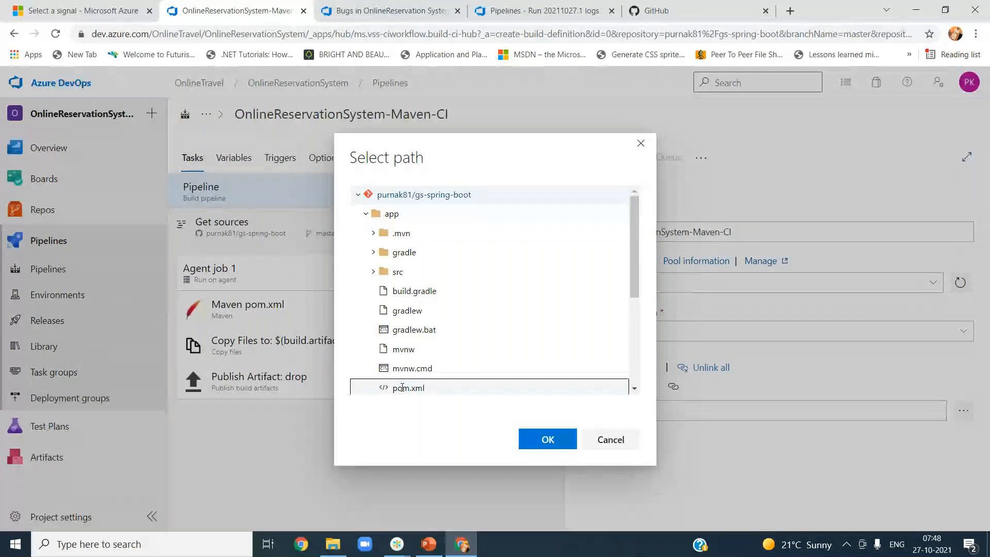
{"action": "left_click_drag", "start_coordinate": [636, 277], "coordinate": [635, 336]}
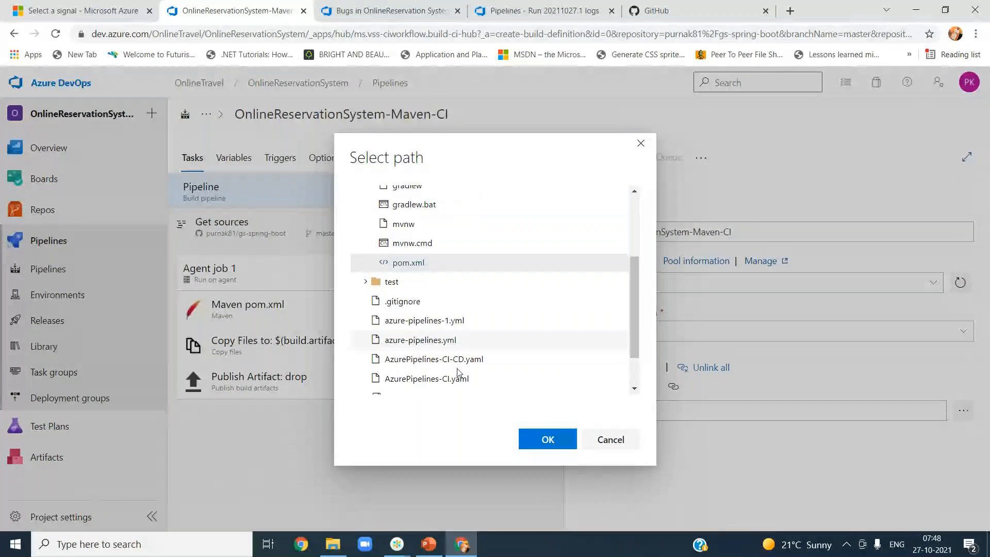
{"action": "left_click", "coordinate": [546, 441]}
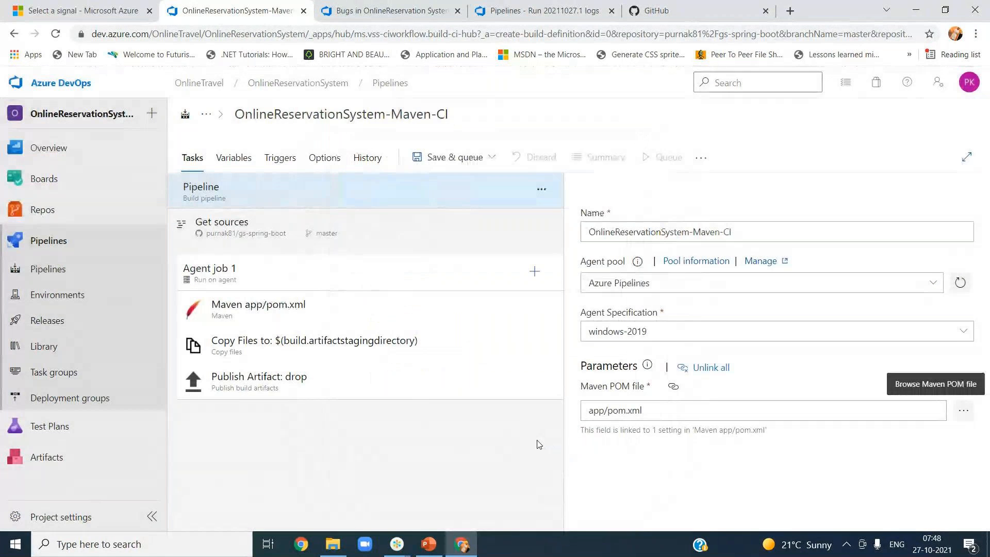
- Enable SonarQube or SonarCloud analysis in the Maven app/pom.xml task to view its options, and disable it again
{"action": "left_click", "coordinate": [283, 313]}
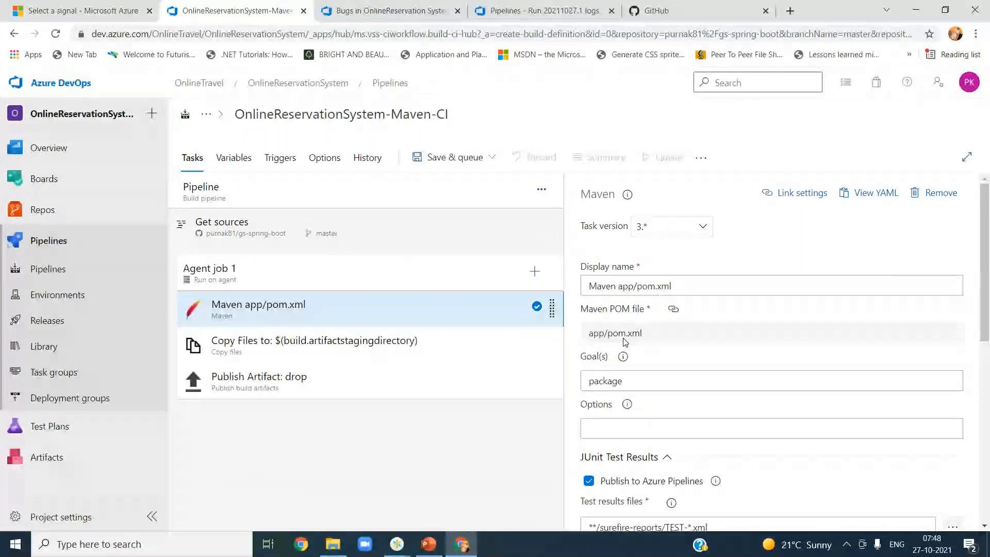
{"action": "left_click_drag", "start_coordinate": [986, 312], "coordinate": [988, 489]}
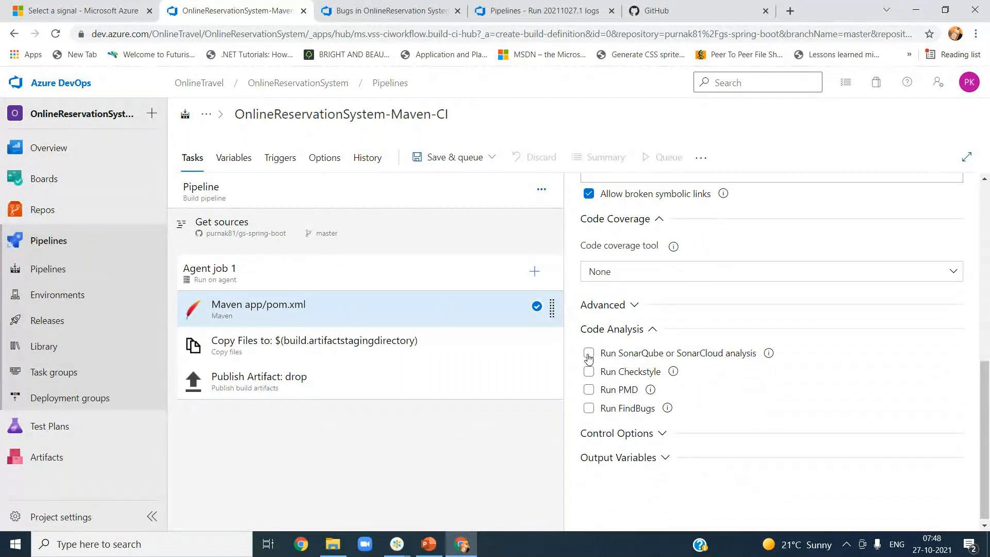
{"action": "left_click", "coordinate": [589, 354]}
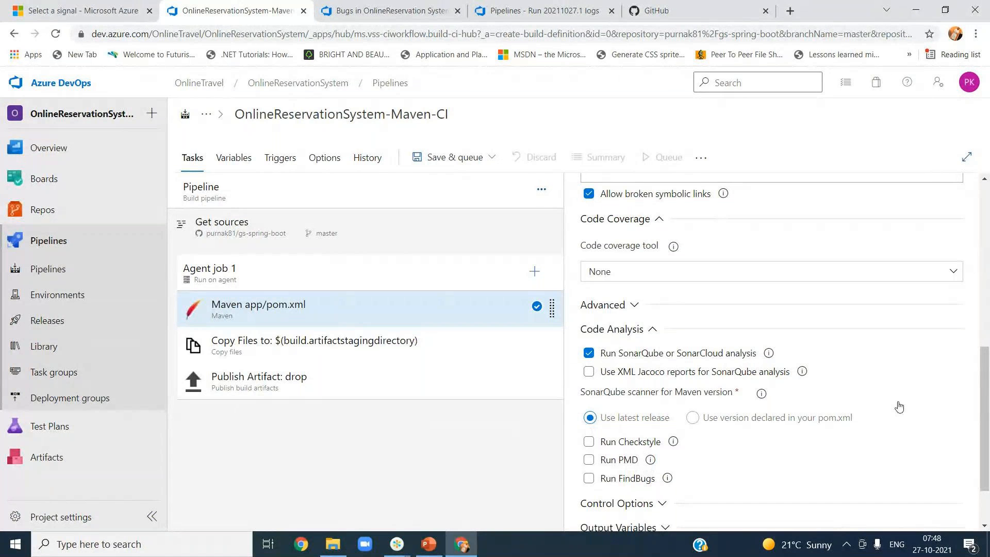
{"action": "scroll", "coordinate": [982, 383], "scroll_direction": "down", "scroll_amount": 3}
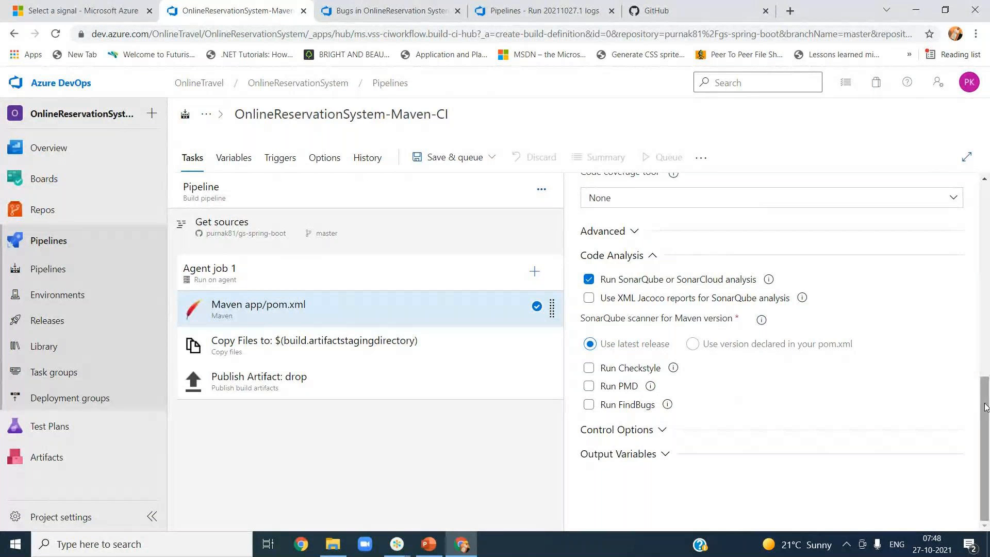
{"action": "scroll", "coordinate": [982, 380], "scroll_direction": "up", "scroll_amount": 1}
{"action": "scroll", "coordinate": [981, 380], "scroll_direction": "down", "scroll_amount": 1}
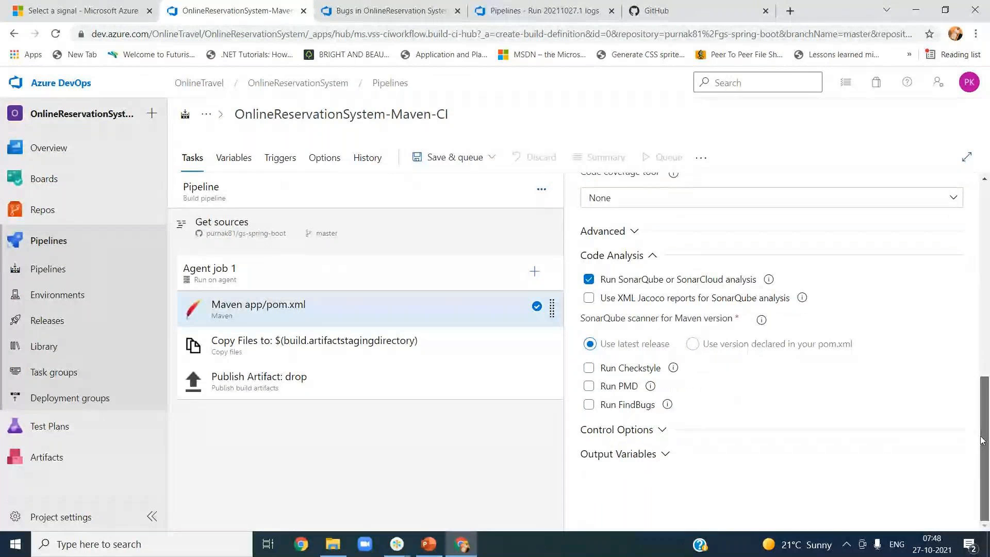
{"action": "left_click", "coordinate": [589, 279]}
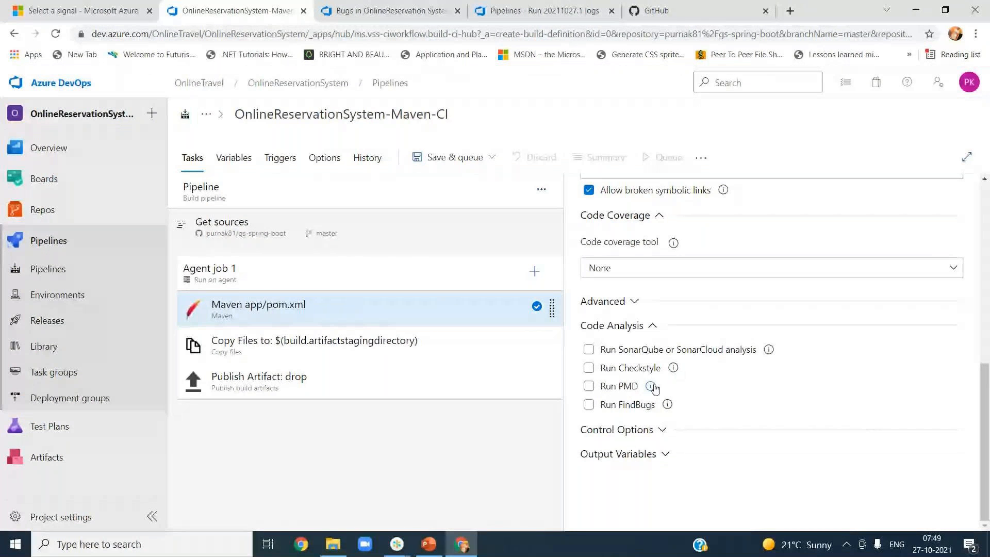
- Read the help text for the Run PMD code analysis option
{"action": "mouse_move", "coordinate": [653, 388]}
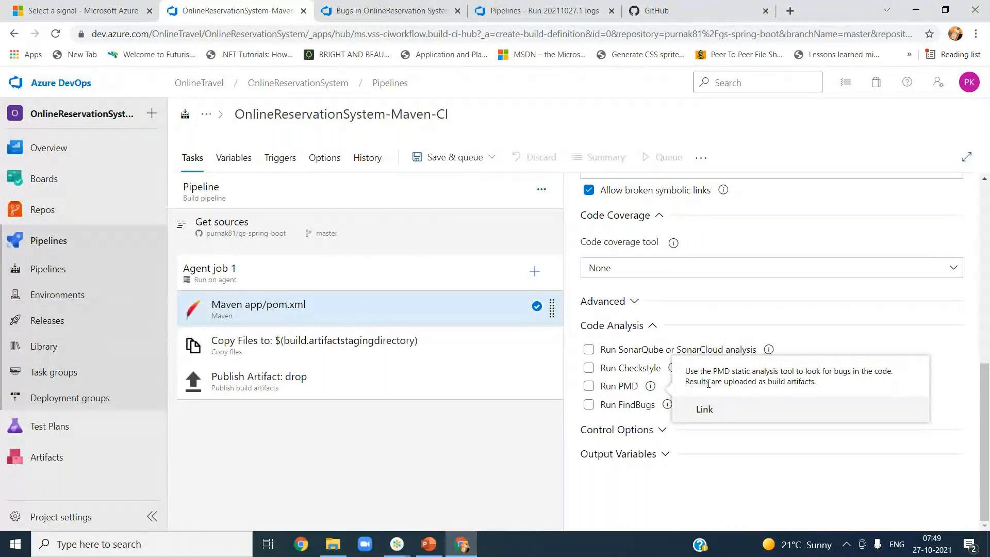
{"action": "left_click_drag", "start_coordinate": [718, 372], "coordinate": [854, 371]}
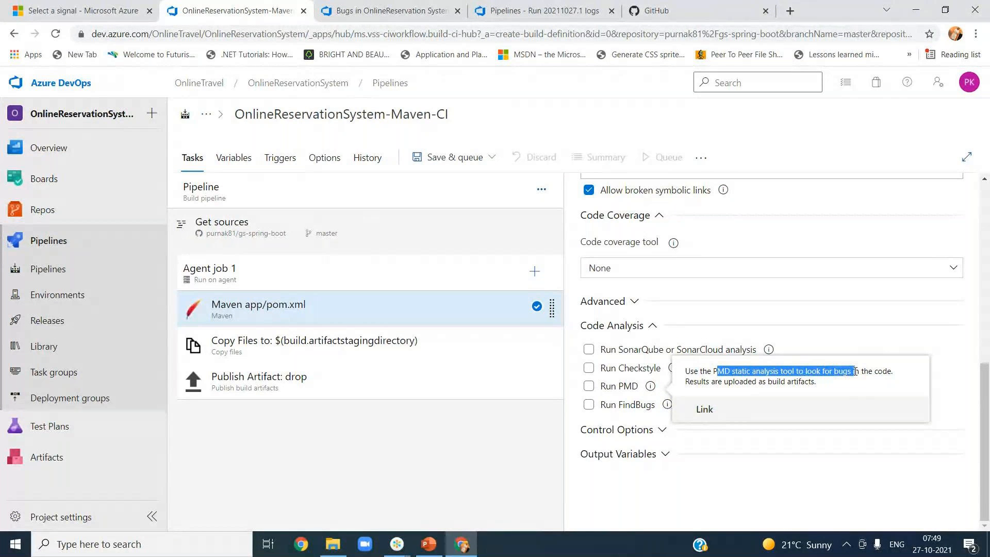
- Enable SonarQube or SonarCloud analysis in the Maven app/pom.xml task's code analysis settings
{"action": "left_click", "coordinate": [731, 472]}
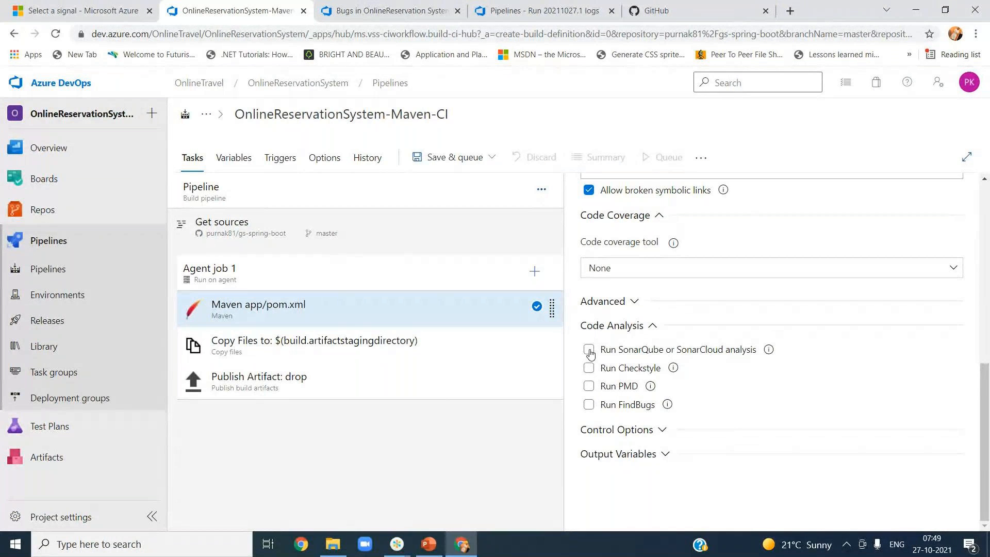
{"action": "left_click", "coordinate": [590, 351]}
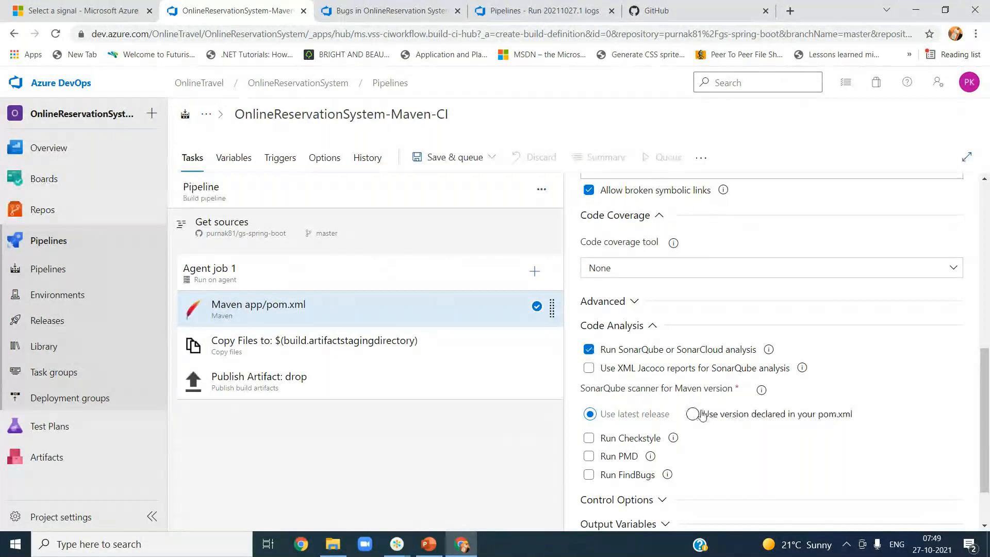
{"action": "scroll", "coordinate": [985, 426], "scroll_direction": "down", "scroll_amount": 2}
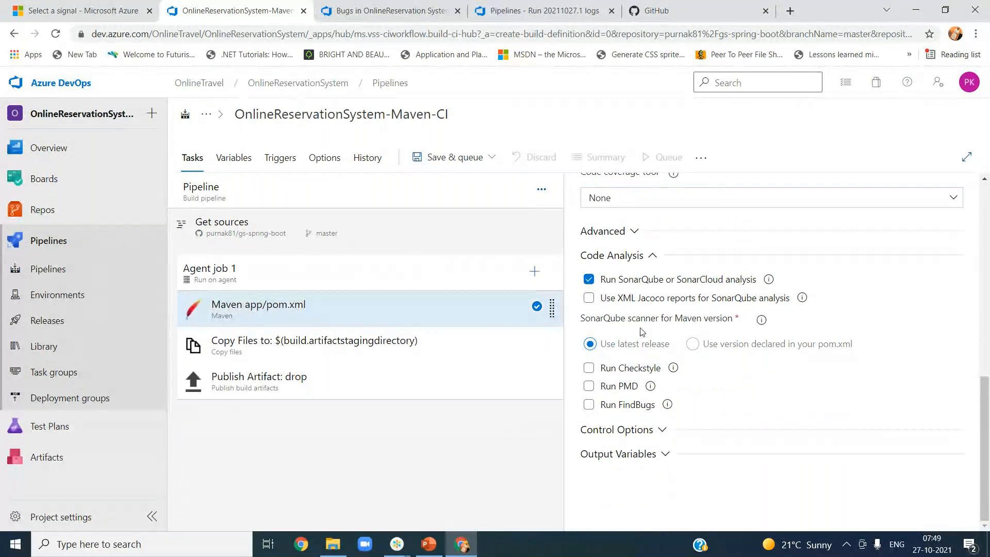
{"action": "scroll", "coordinate": [675, 356], "scroll_direction": "up", "scroll_amount": 10}
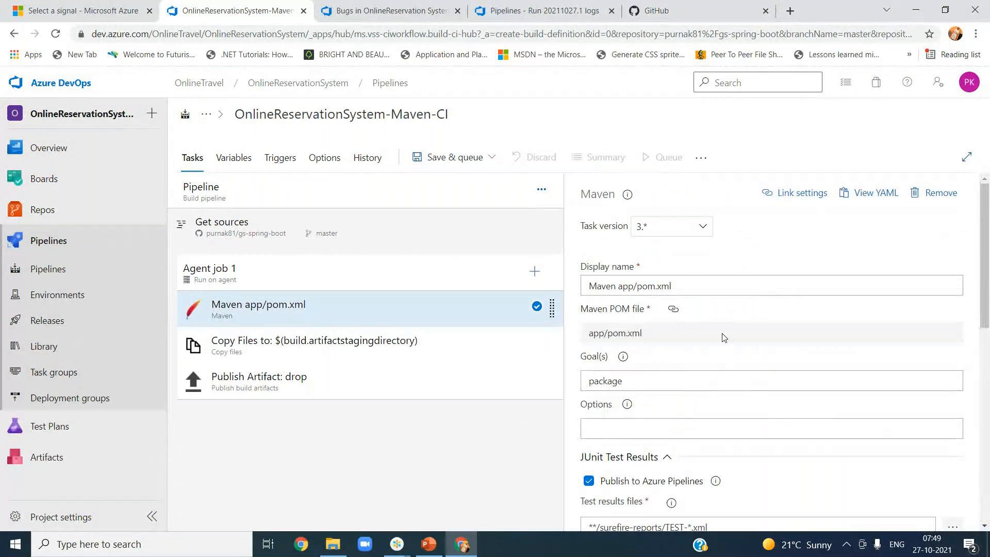
- Save the OnlineReservationSystem-Maven-CI pipeline without queuing a build
{"action": "left_click", "coordinate": [487, 161]}
{"action": "left_click", "coordinate": [448, 203]}
{"action": "left_click", "coordinate": [549, 373]}
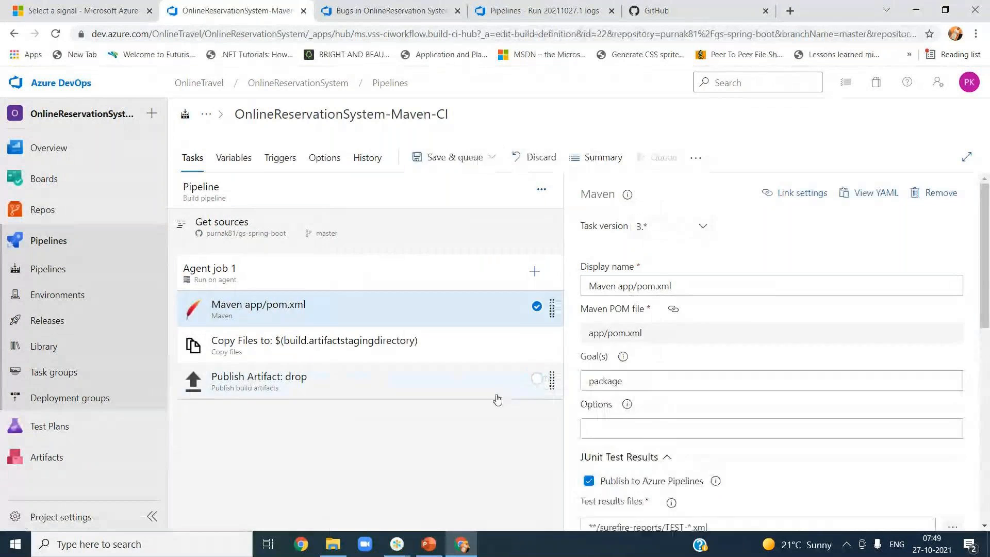
- Review the Publish Artifact: drop task's settings, including its artifact name
{"action": "left_click", "coordinate": [497, 397]}
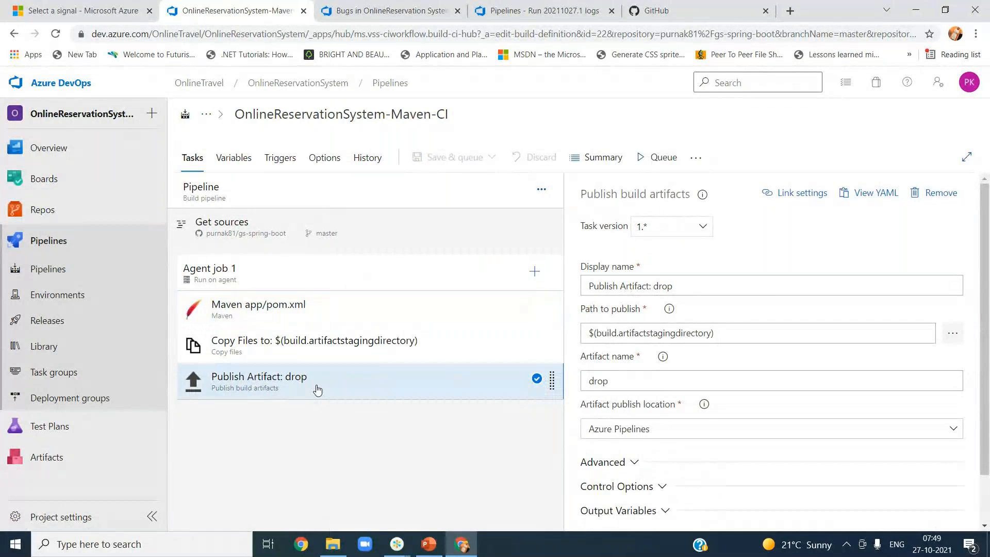
{"action": "left_click", "coordinate": [622, 385]}
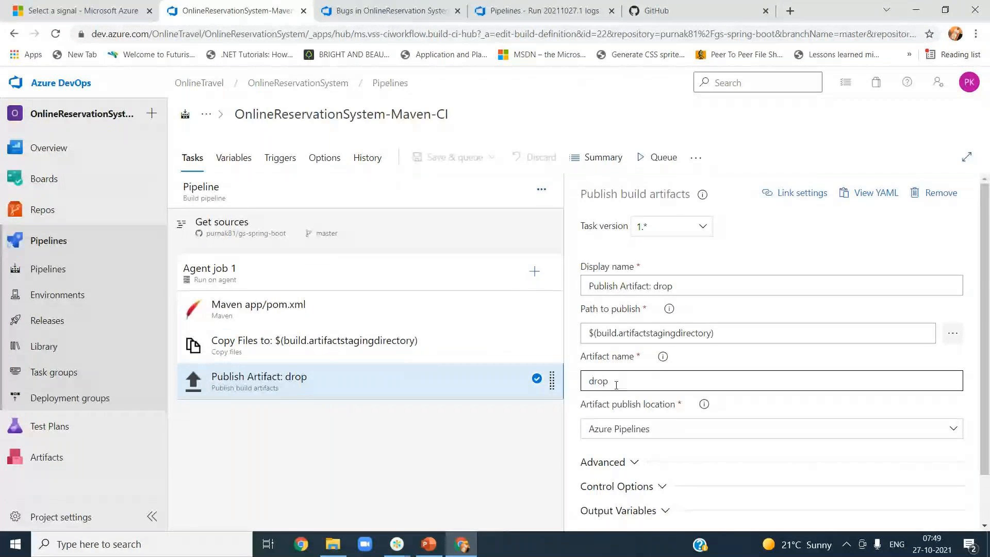
{"action": "left_click", "coordinate": [629, 382]}
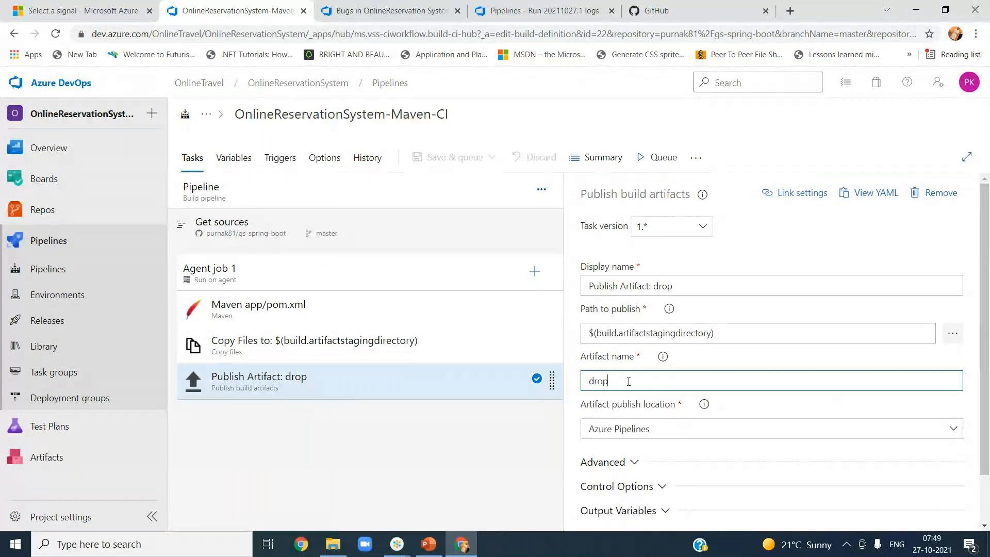
{"action": "left_click", "coordinate": [494, 427]}
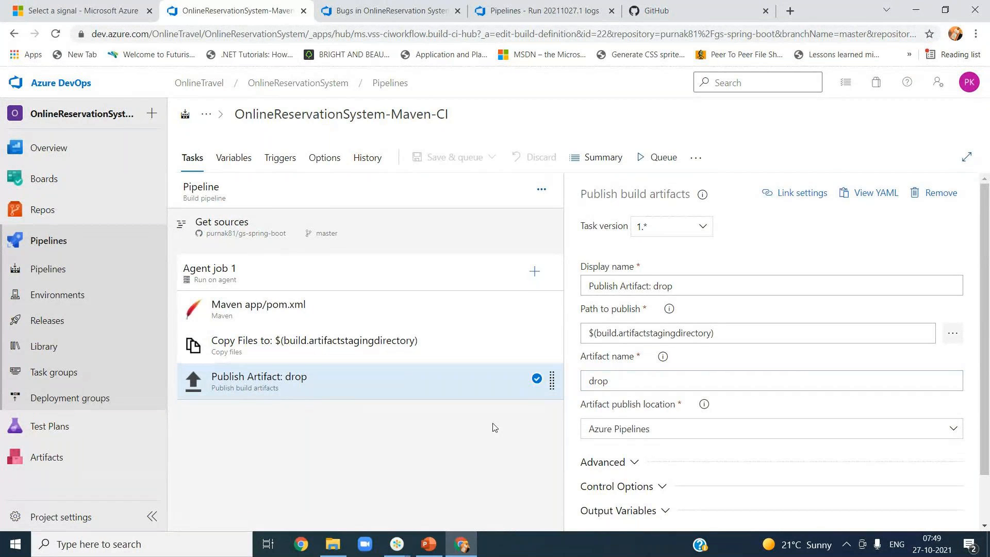
- Run the pipeline on the windows-2019 agent from the master branch and open the logs of Agent job 1
{"action": "left_click", "coordinate": [658, 157]}
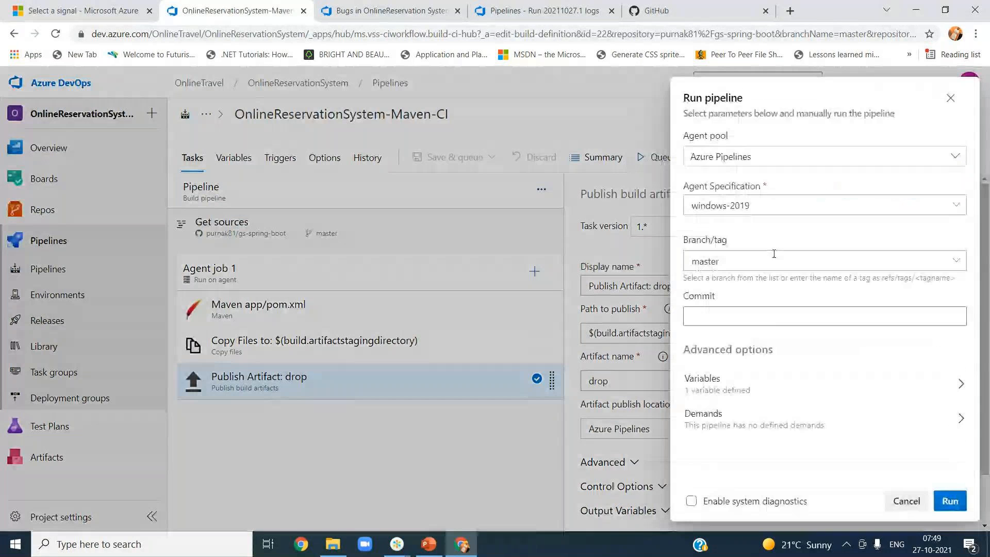
{"action": "left_click", "coordinate": [948, 502]}
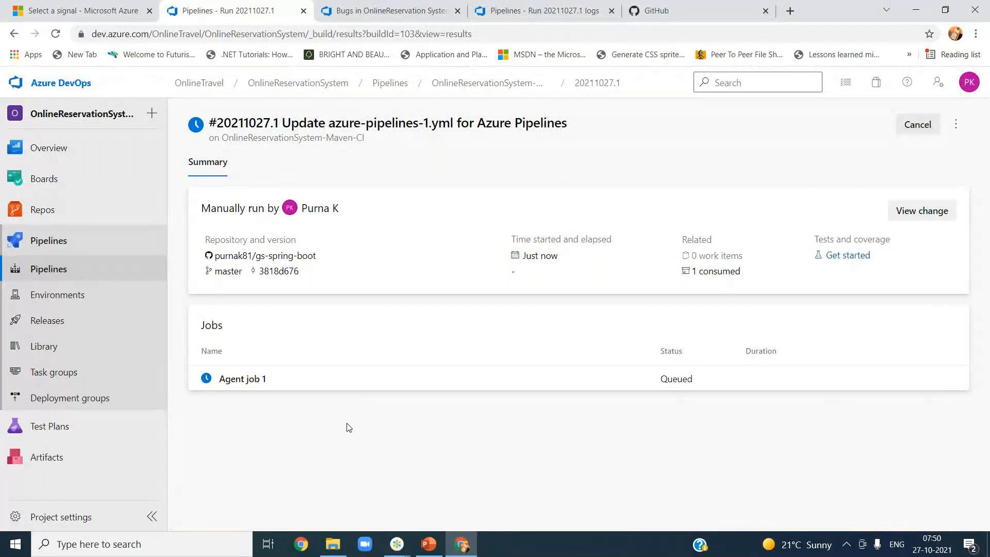
{"action": "left_click", "coordinate": [326, 381]}
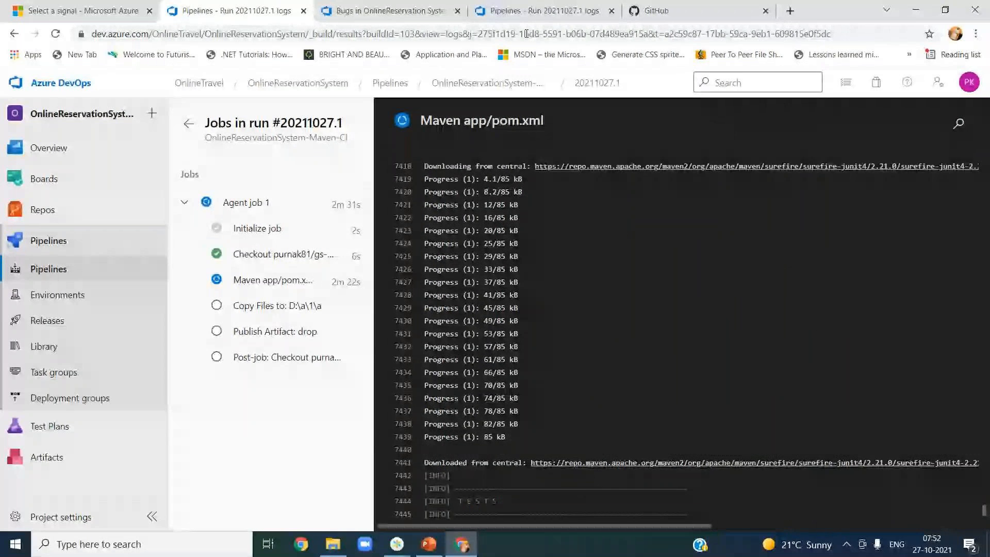
- Switch to the Azure portal, find App Services by searching for "app", and start creating a web app
{"action": "left_click", "coordinate": [45, 11]}
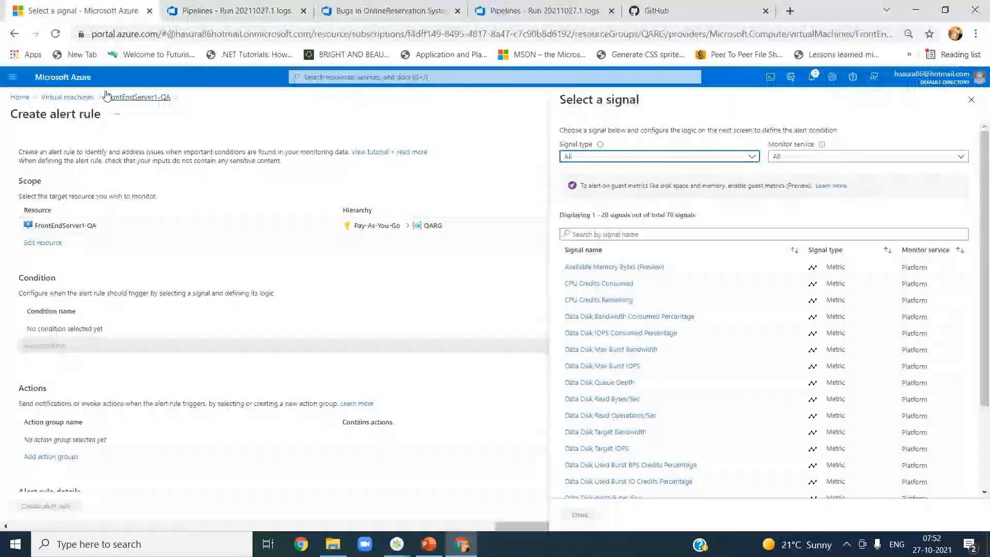
{"action": "left_click", "coordinate": [27, 100]}
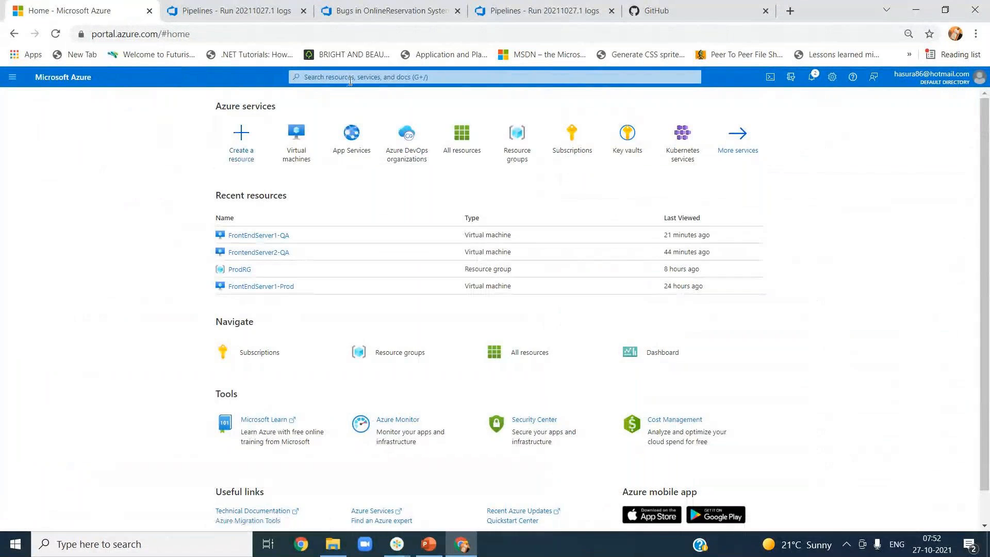
{"action": "left_click", "coordinate": [351, 81]}
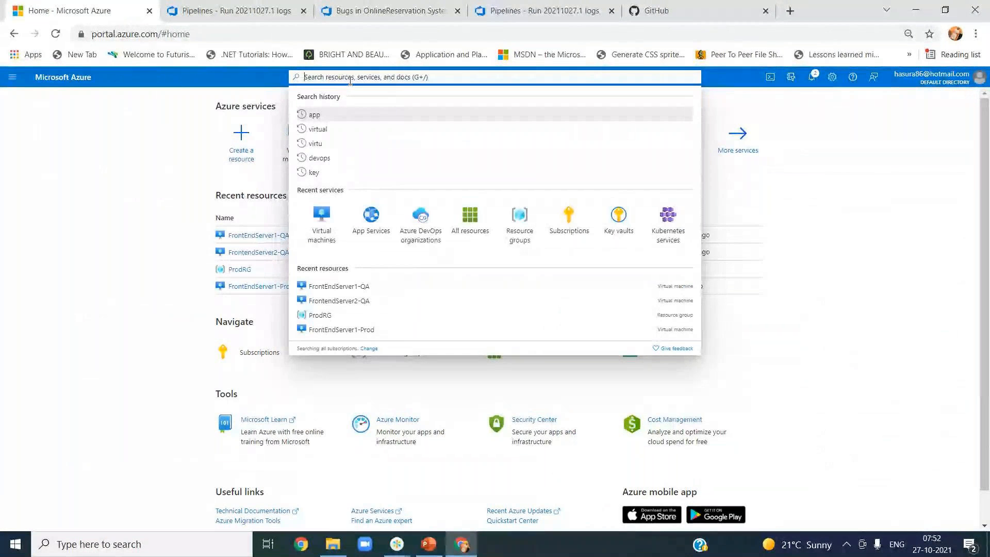
{"action": "type", "text": "app"}
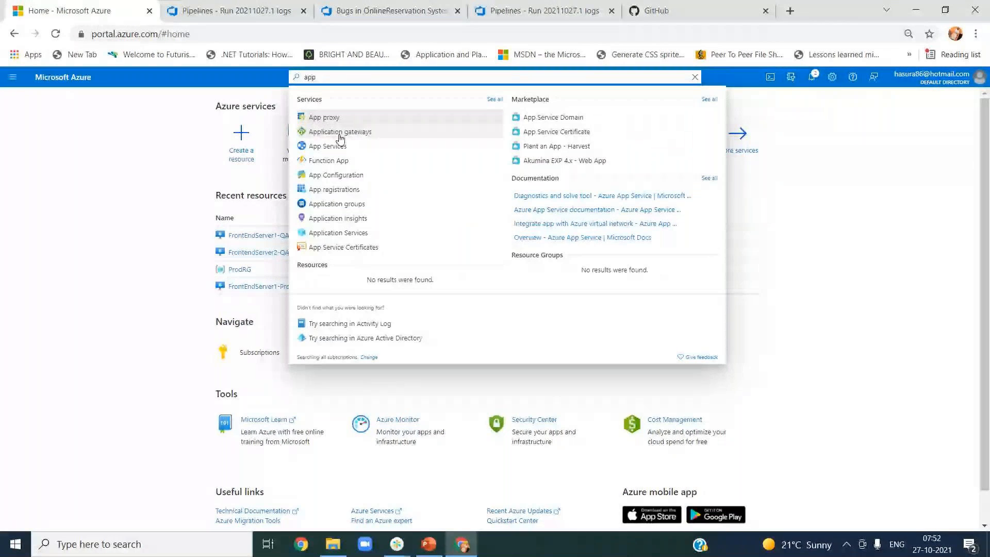
{"action": "left_click", "coordinate": [317, 148]}
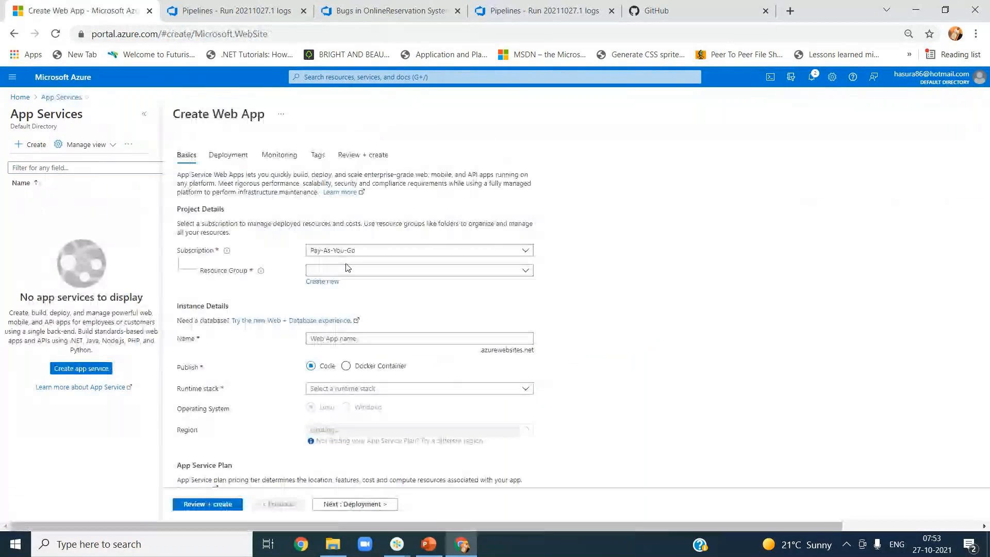
- Assign the web app to resource group QARG and name it yourjourneys, keeping Code as the publish type
{"action": "left_click", "coordinate": [523, 275]}
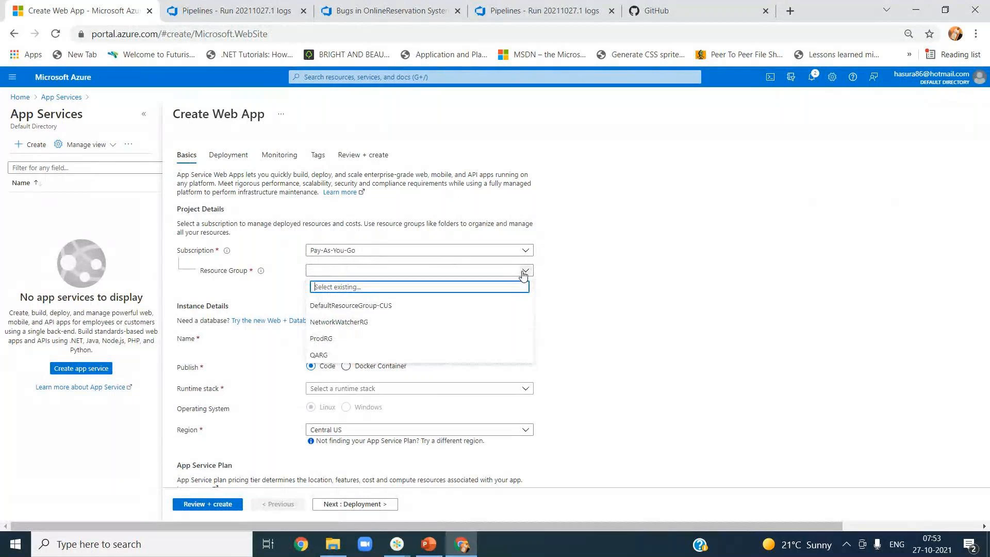
{"action": "left_click", "coordinate": [337, 355]}
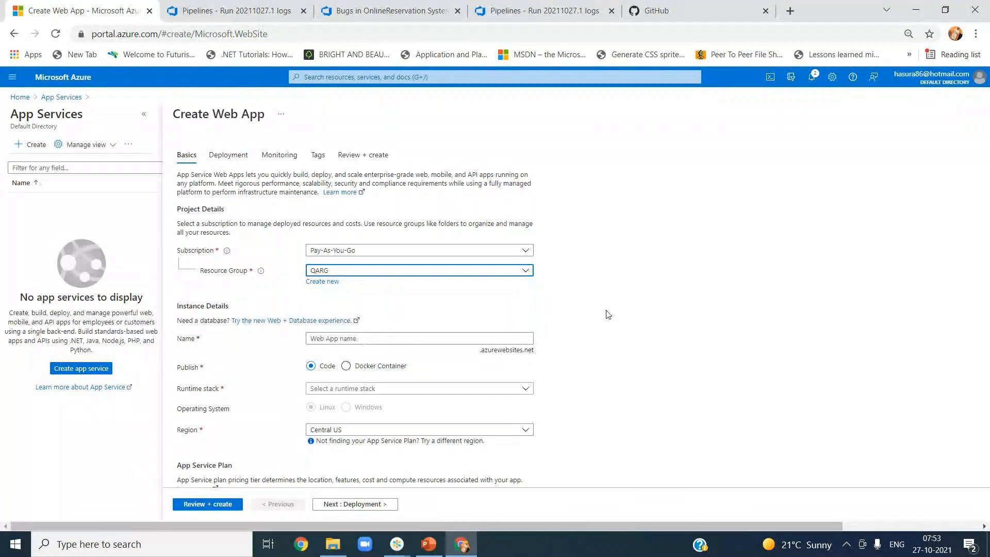
{"action": "left_click", "coordinate": [339, 338]}
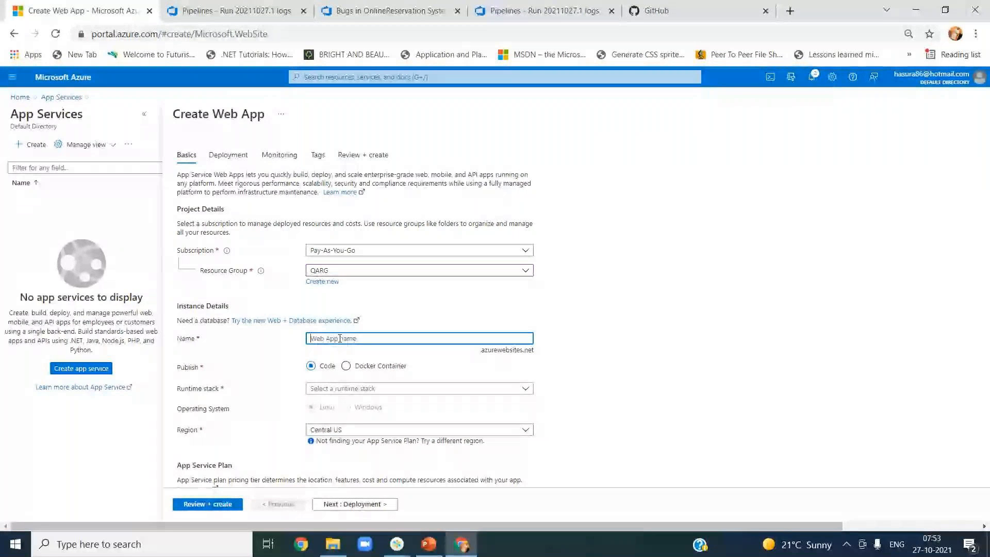
{"action": "type", "text": "your"}
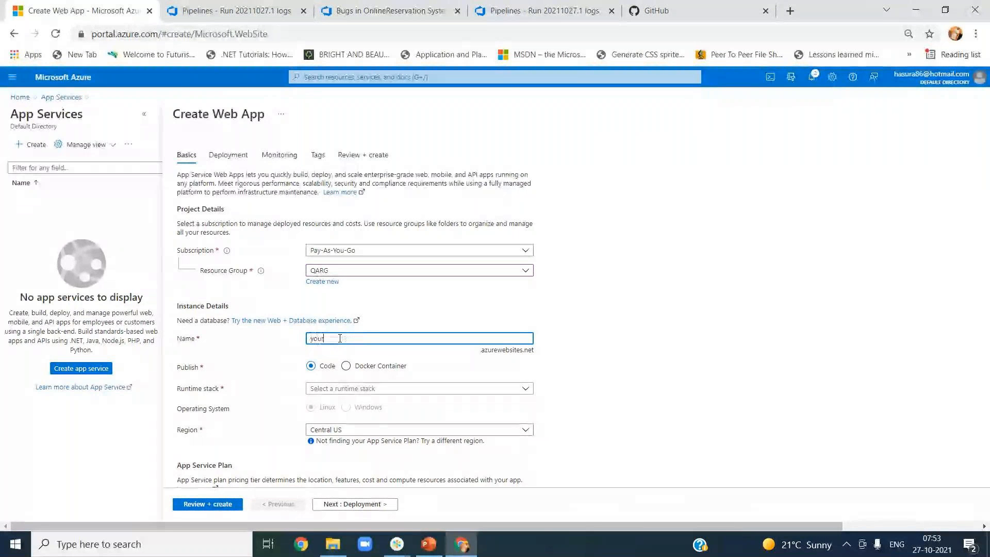
{"action": "type", "text": "journeys"}
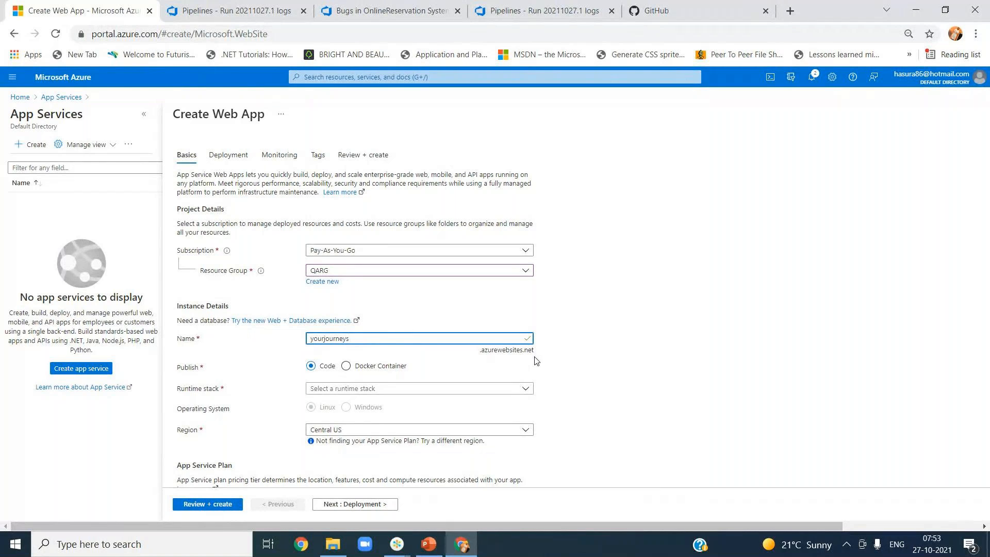
{"action": "left_click", "coordinate": [345, 376]}
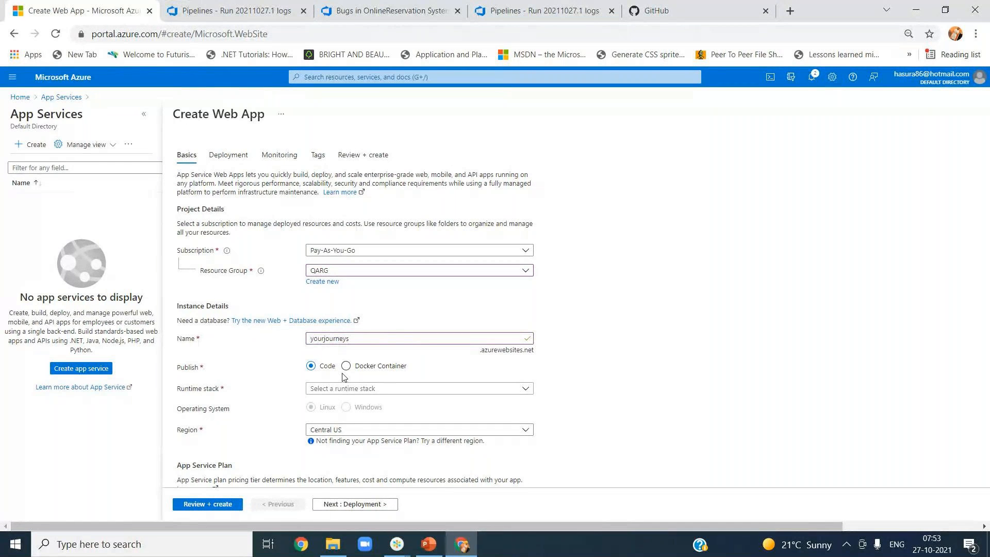
{"action": "left_click", "coordinate": [346, 366]}
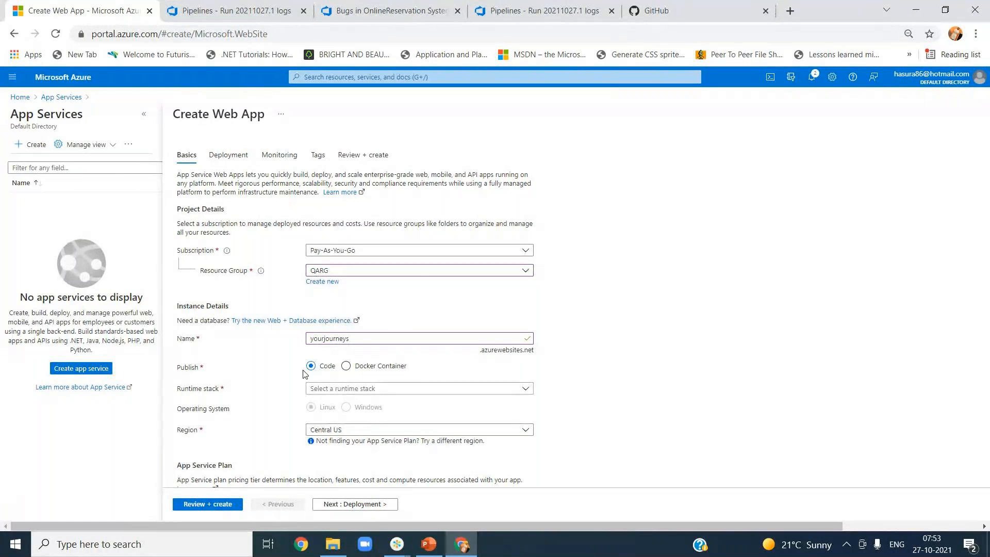
- Set the web app's runtime stack to Java 8 and its Java web server stack to Java SE (Embedded Web Server)
{"action": "left_click", "coordinate": [516, 392]}
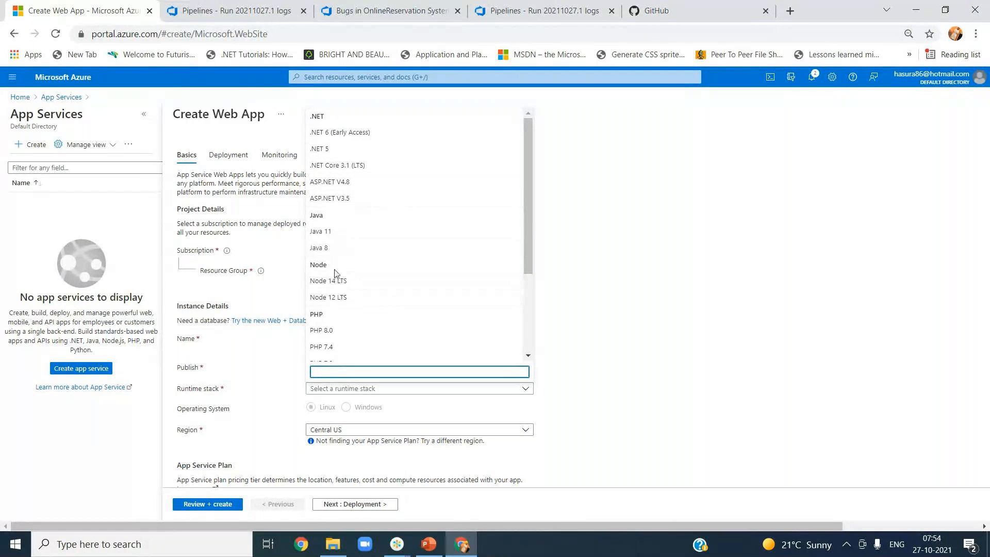
{"action": "left_click_drag", "start_coordinate": [528, 261], "coordinate": [528, 350]}
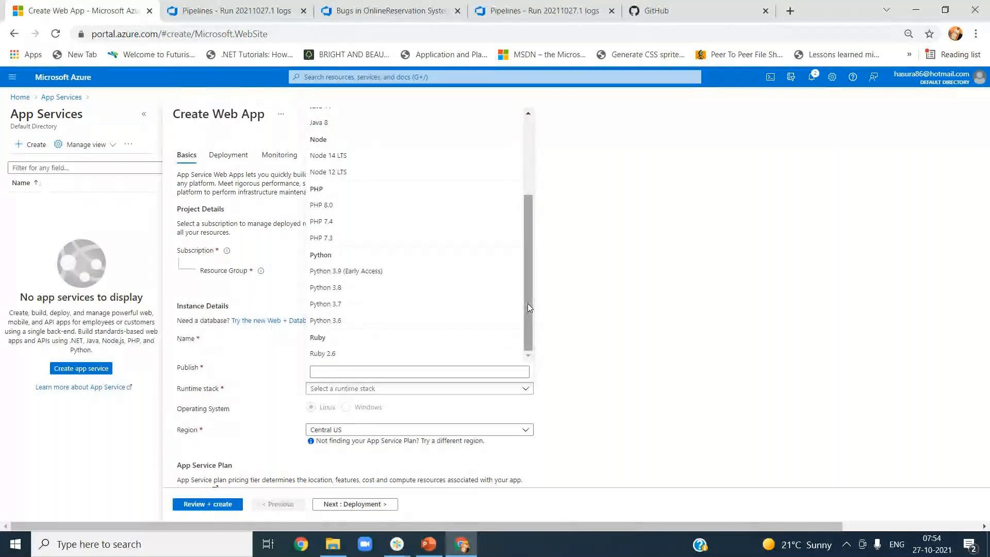
{"action": "left_click_drag", "start_coordinate": [527, 307], "coordinate": [527, 298]}
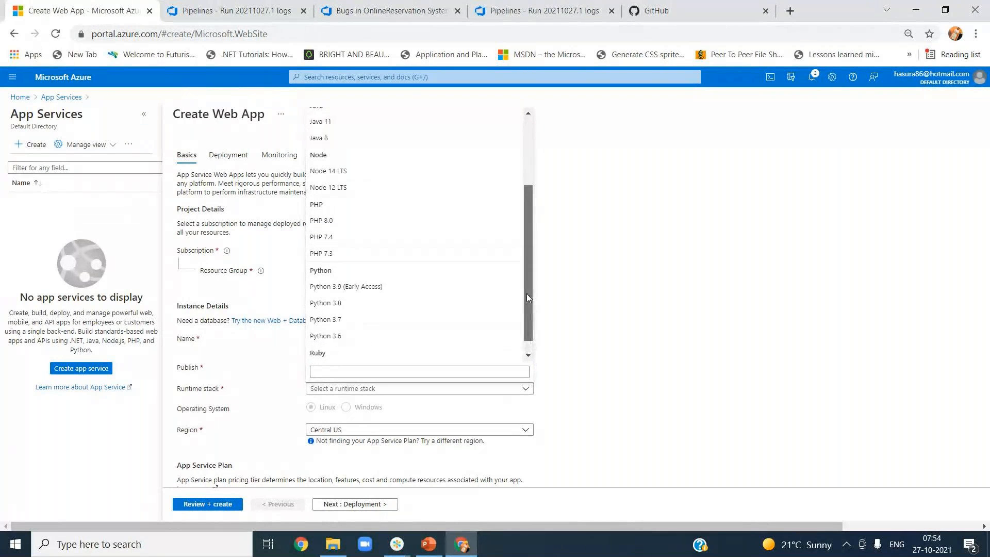
{"action": "left_click_drag", "start_coordinate": [527, 298], "coordinate": [530, 317]}
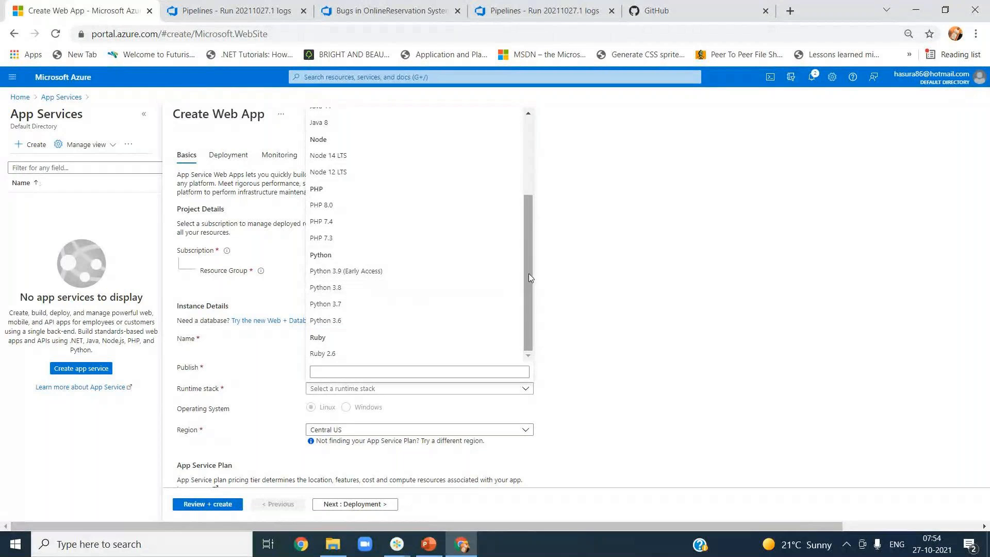
{"action": "left_click_drag", "start_coordinate": [528, 274], "coordinate": [525, 225]}
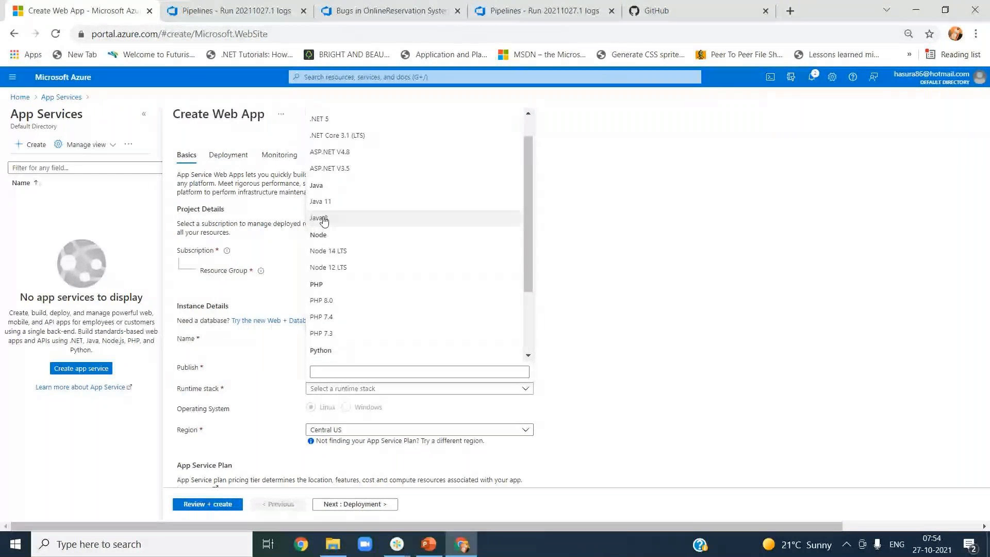
{"action": "left_click", "coordinate": [324, 220]}
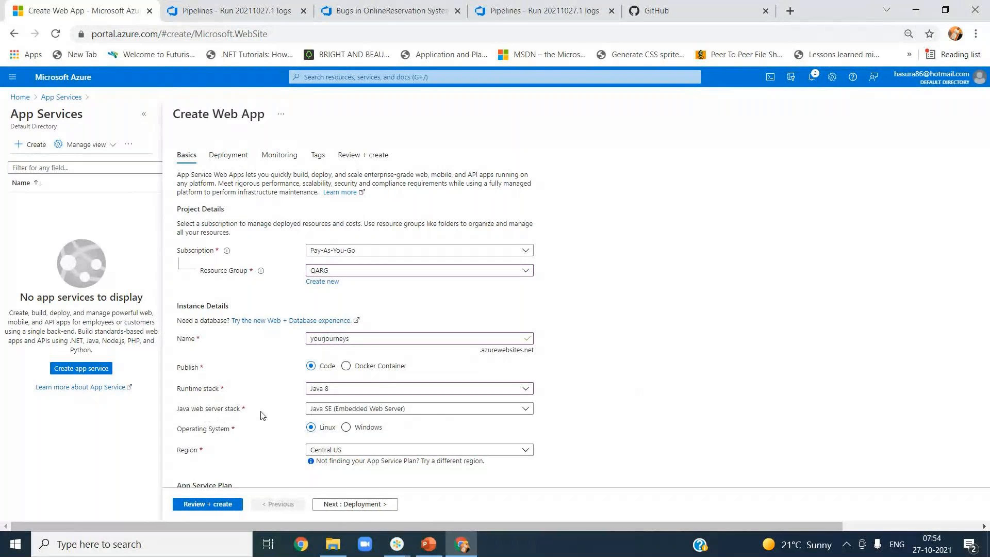
{"action": "left_click", "coordinate": [406, 409]}
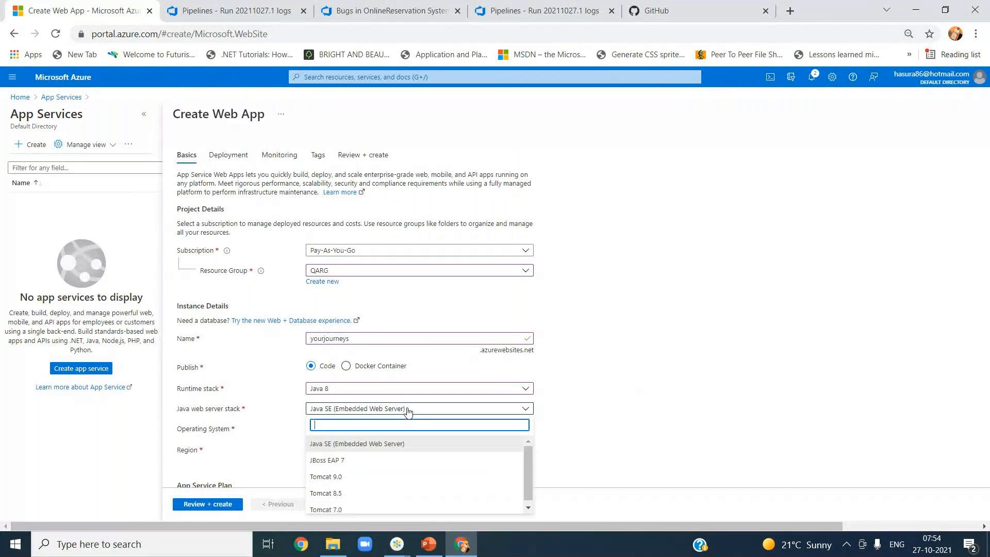
{"action": "left_click", "coordinate": [355, 447]}
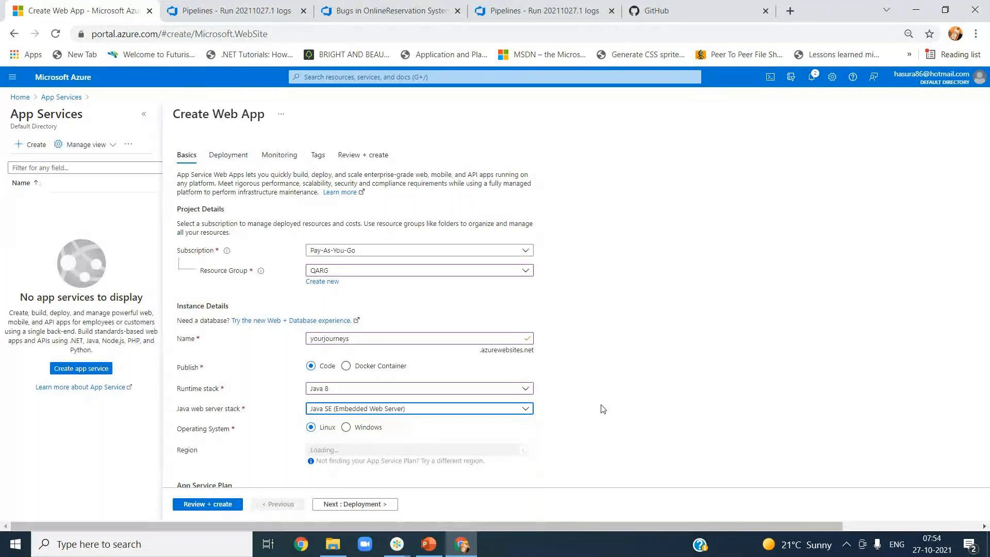
- Set the web app's operating system to Windows
{"action": "scroll", "coordinate": [603, 409], "scroll_direction": "down", "scroll_amount": 2}
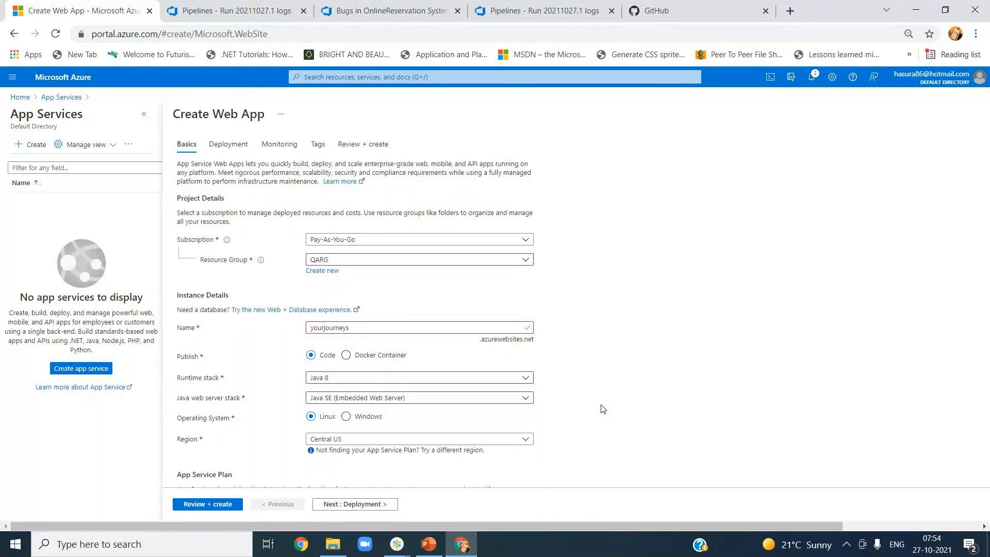
{"action": "scroll", "coordinate": [602, 409], "scroll_direction": "down", "scroll_amount": 1}
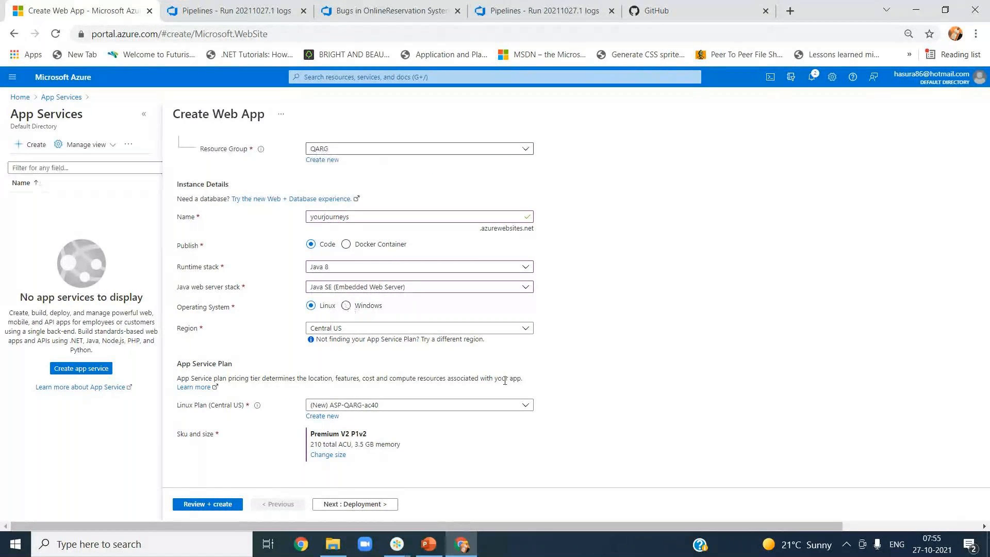
{"action": "left_click", "coordinate": [345, 307]}
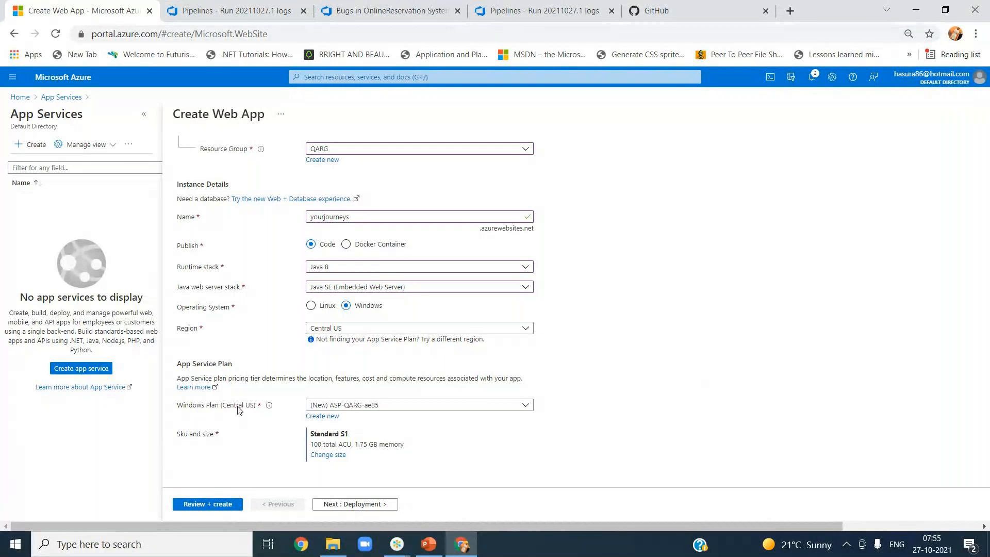
- Examine the App Service plan's pricing description and its preselected SKU and size details
{"action": "left_click_drag", "start_coordinate": [209, 377], "coordinate": [266, 380]}
{"action": "left_click", "coordinate": [278, 380]}
{"action": "left_click_drag", "start_coordinate": [250, 380], "coordinate": [324, 382]}
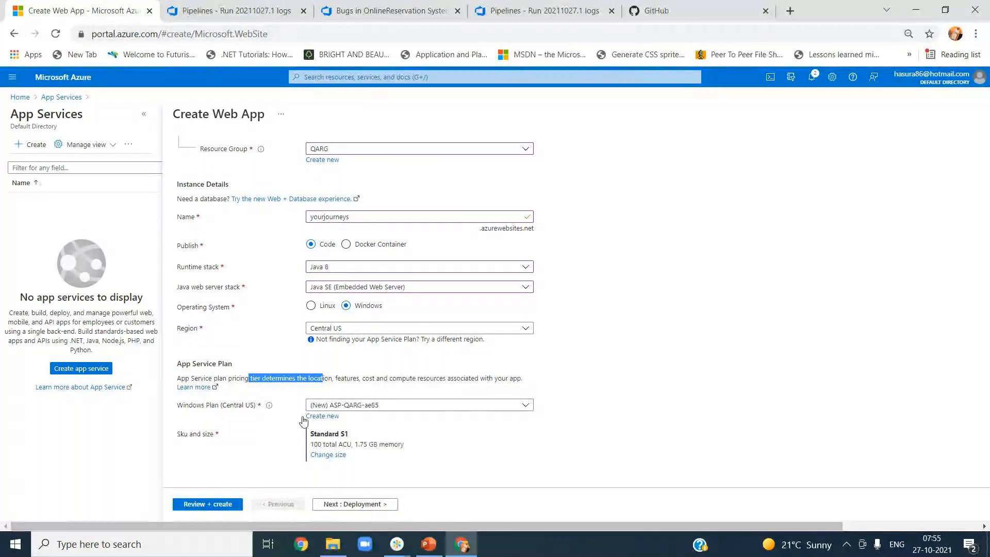
{"action": "left_click", "coordinate": [262, 469]}
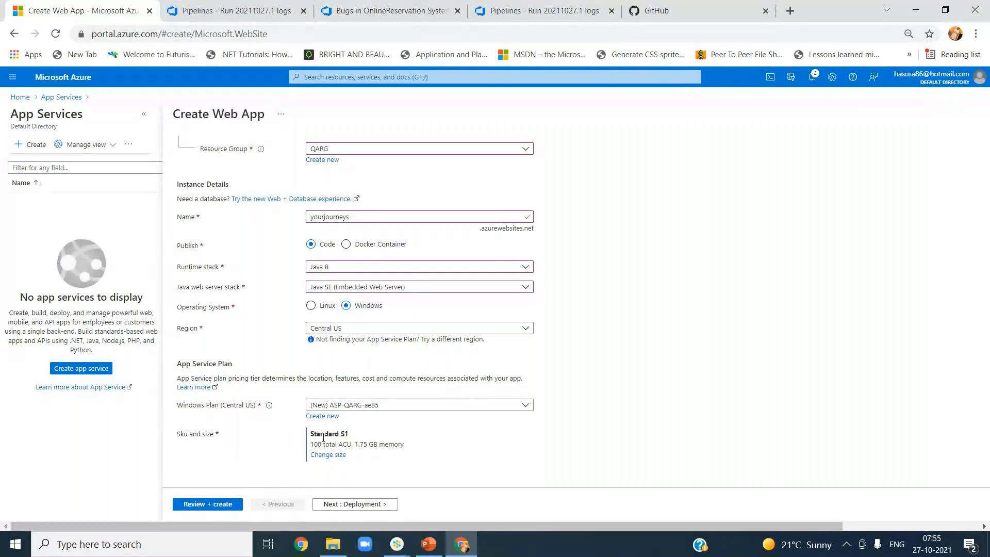
{"action": "triple_click", "coordinate": [317, 435]}
{"action": "left_click", "coordinate": [227, 453]}
{"action": "left_click_drag", "start_coordinate": [313, 444], "coordinate": [338, 444]}
{"action": "left_click", "coordinate": [433, 451]}
- Open the plan's size choices and compare the Dev / Test pricing tiers F1, D1, B1 and B2, including the additional options
{"action": "left_click", "coordinate": [328, 455]}
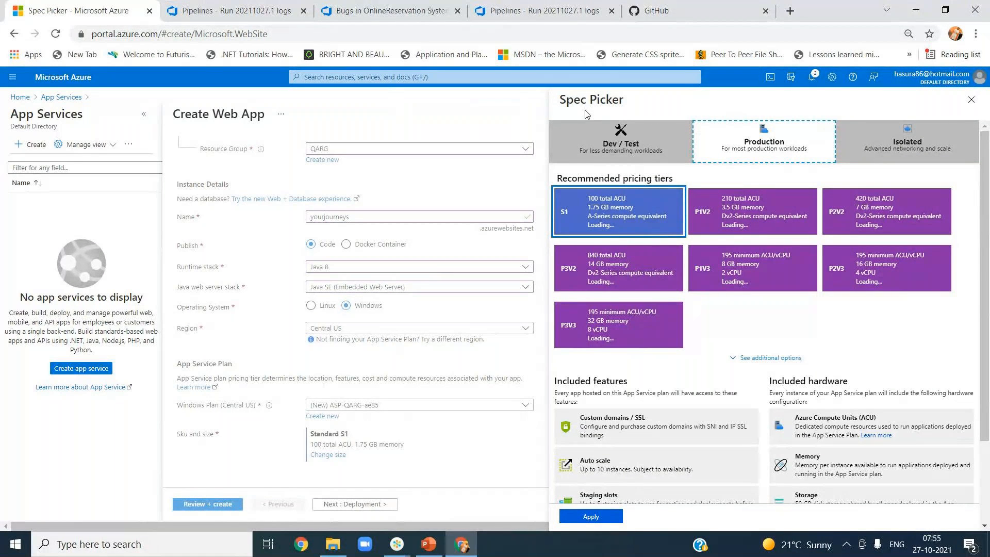
{"action": "left_click", "coordinate": [632, 154]}
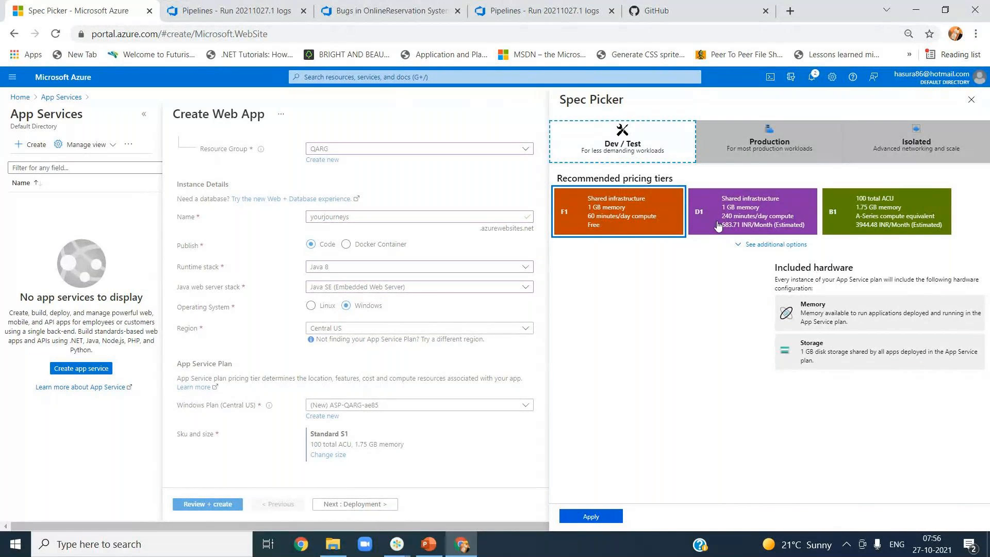
{"action": "left_click", "coordinate": [768, 244]}
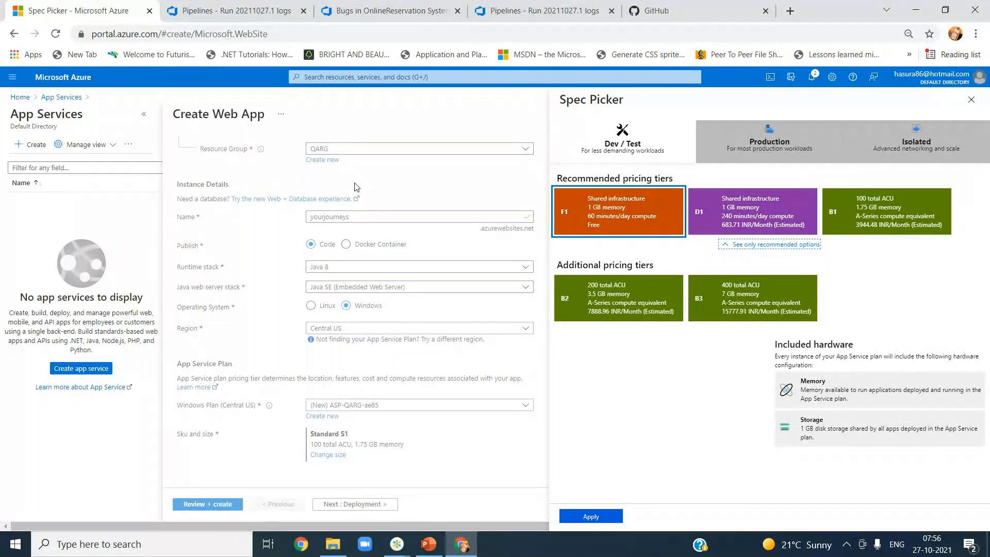
{"action": "left_click", "coordinate": [604, 226]}
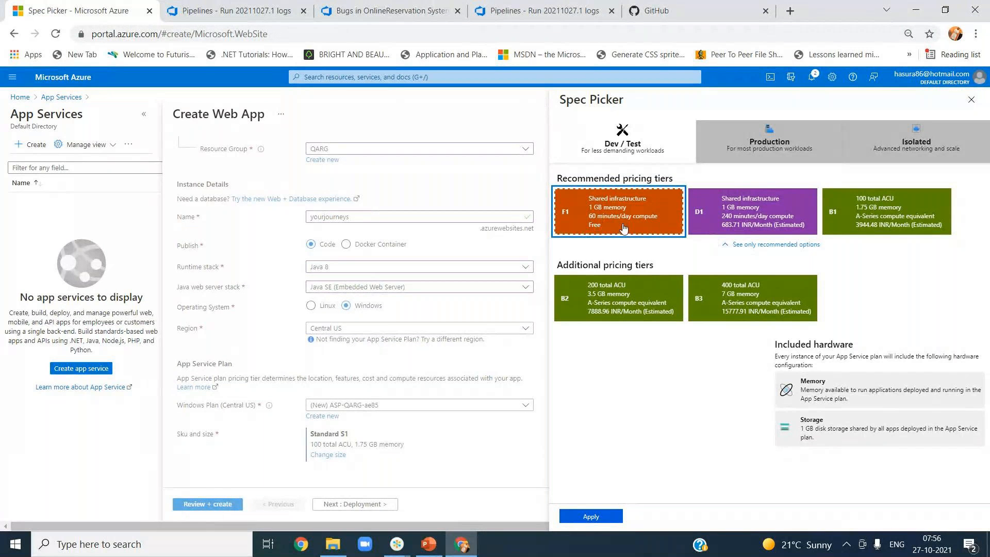
{"action": "left_click", "coordinate": [732, 216]}
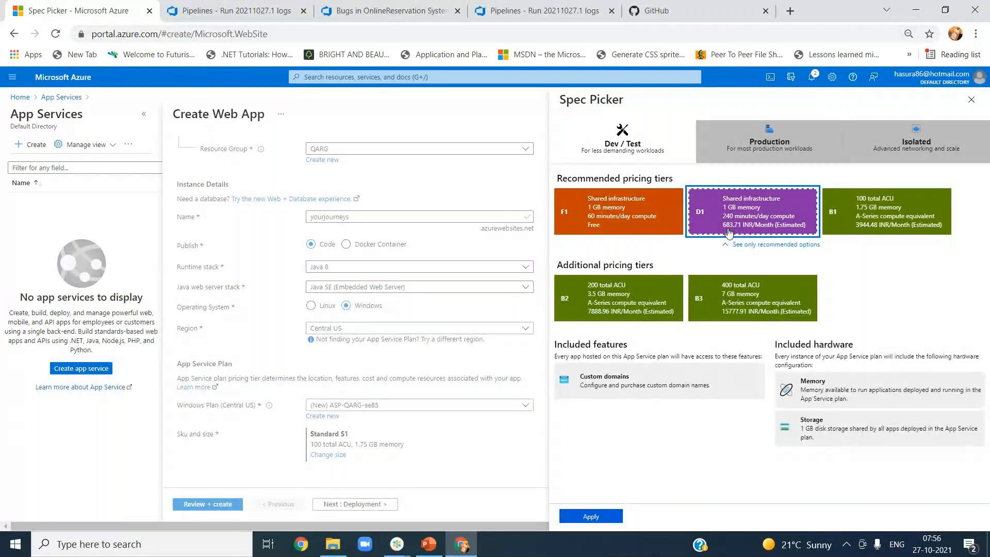
{"action": "left_click", "coordinate": [857, 223]}
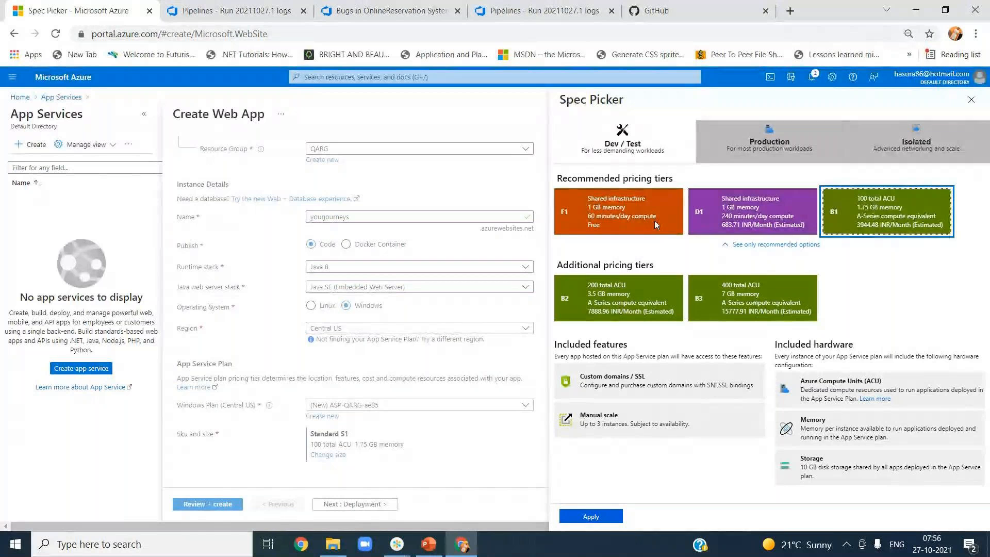
{"action": "left_click", "coordinate": [614, 307]}
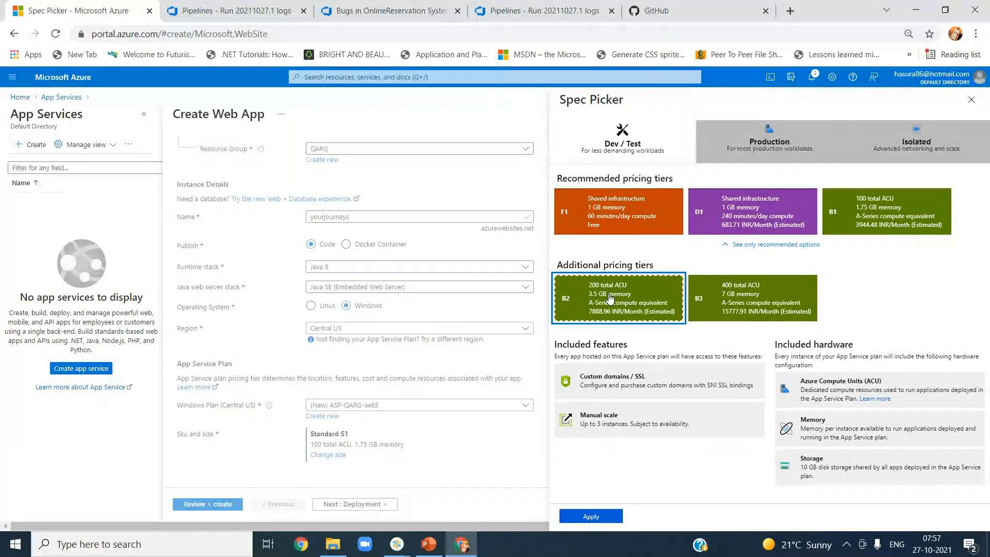
- Compare the Production pricing tiers P1V3 and P3V3 with the Isolated tier I2V2
{"action": "left_click", "coordinate": [784, 146]}
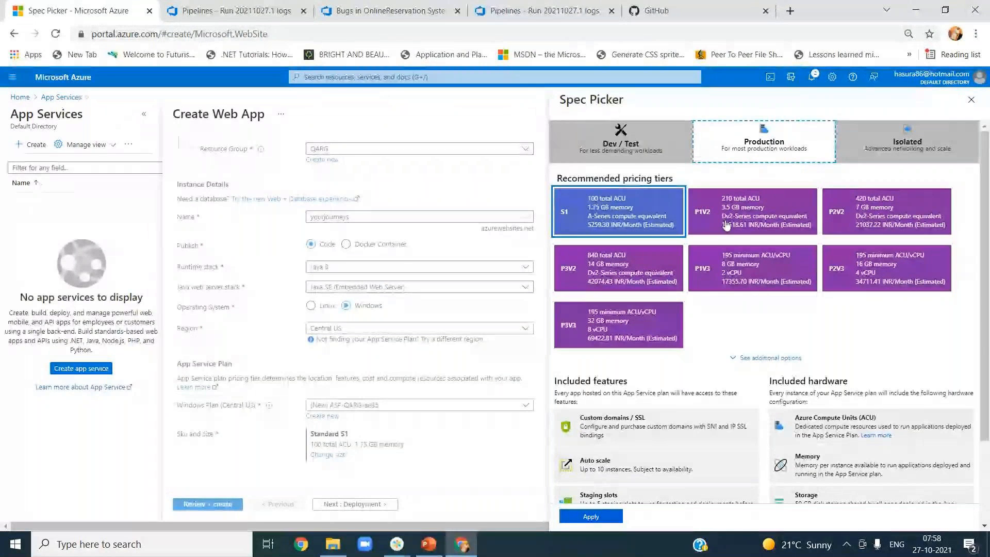
{"action": "left_click", "coordinate": [751, 281]}
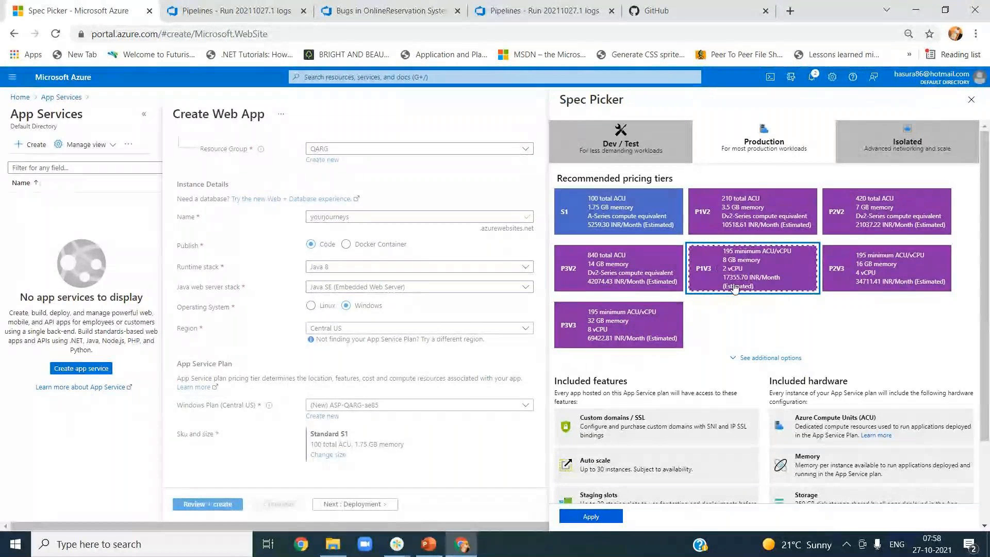
{"action": "left_click", "coordinate": [602, 343]}
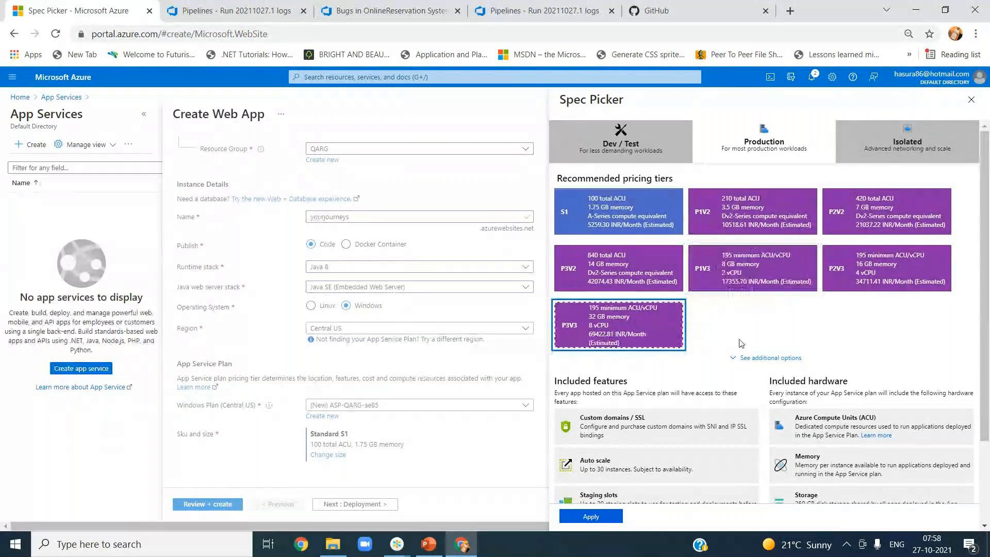
{"action": "left_click", "coordinate": [931, 145]}
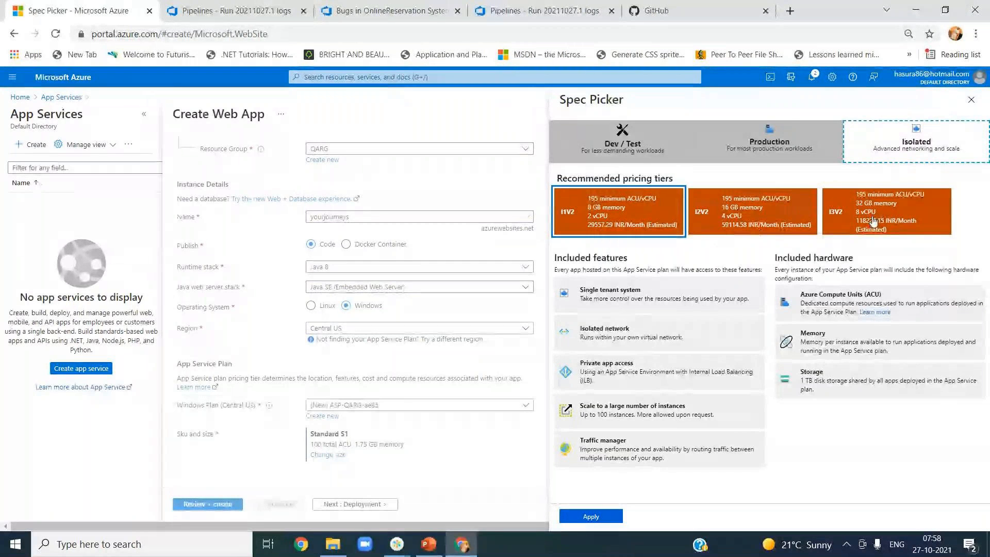
{"action": "left_click", "coordinate": [741, 219]}
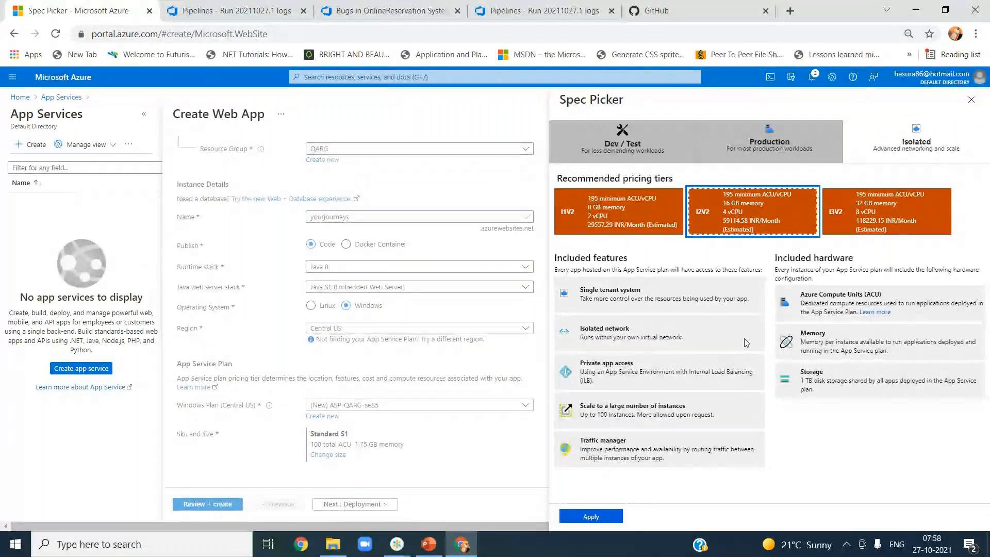
- Apply the Dev / Test pricing tier B2 as the App Service plan's size
{"action": "left_click", "coordinate": [607, 150]}
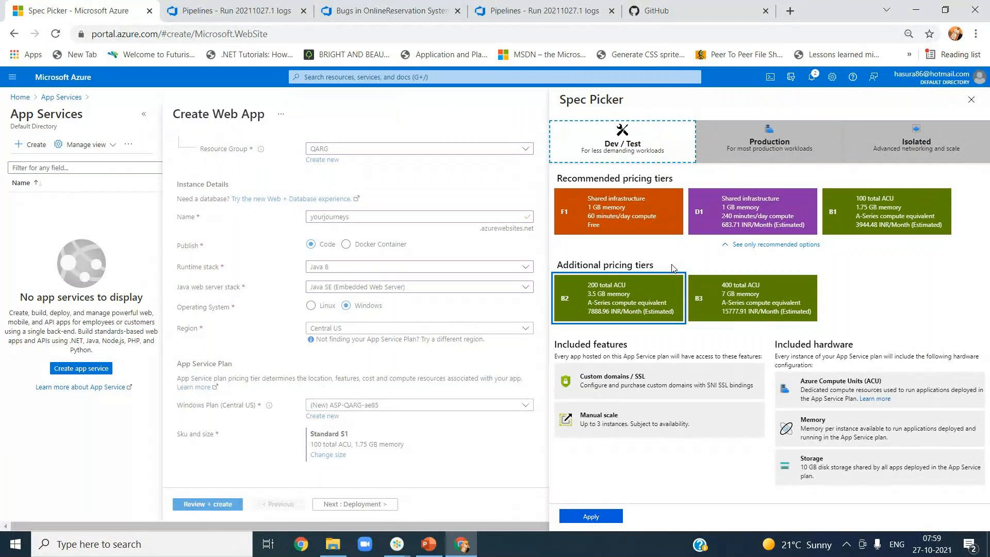
{"action": "left_click", "coordinate": [624, 302]}
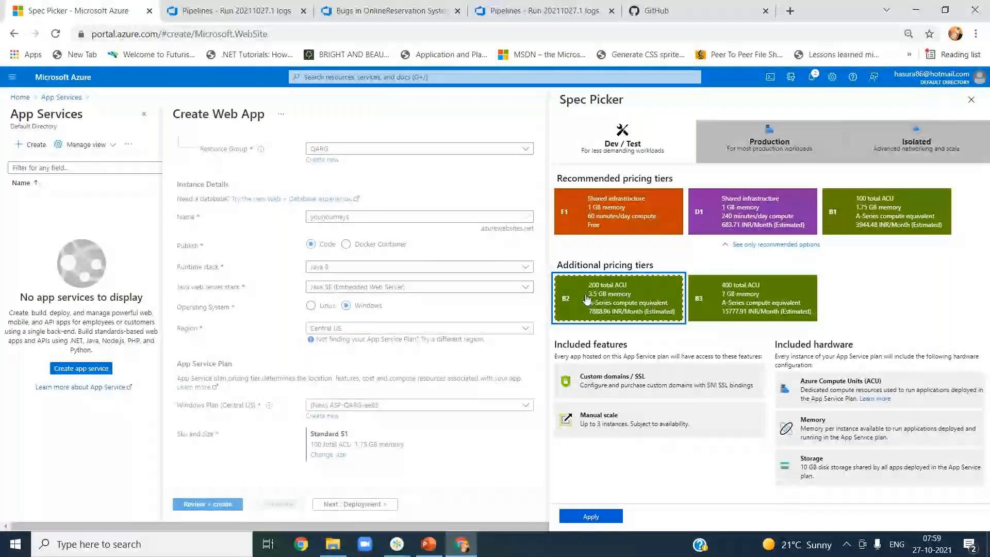
{"action": "left_click", "coordinate": [605, 514]}
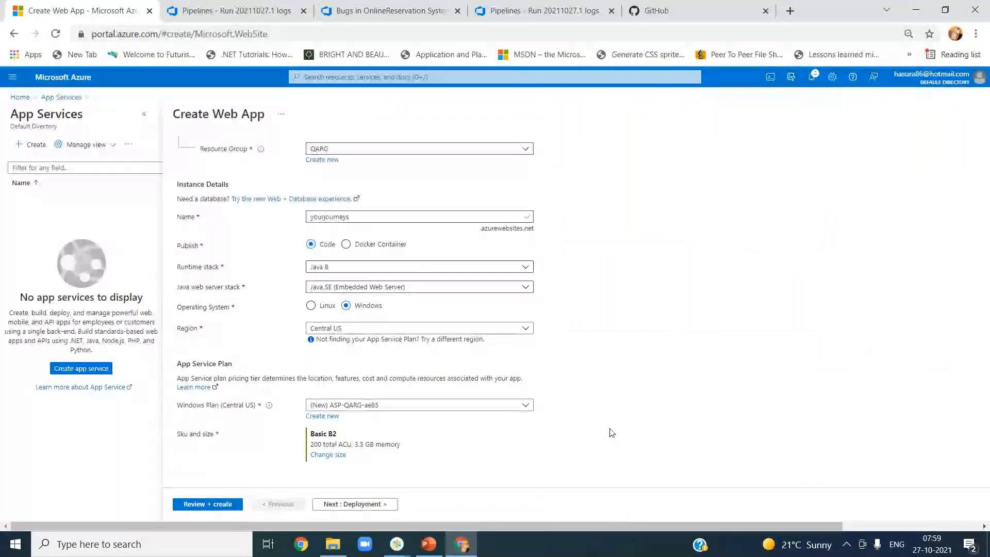
- Go to the web app's deployment settings, view the continuous deployment options and leave continuous deployment disabled
{"action": "left_click", "coordinate": [361, 505]}
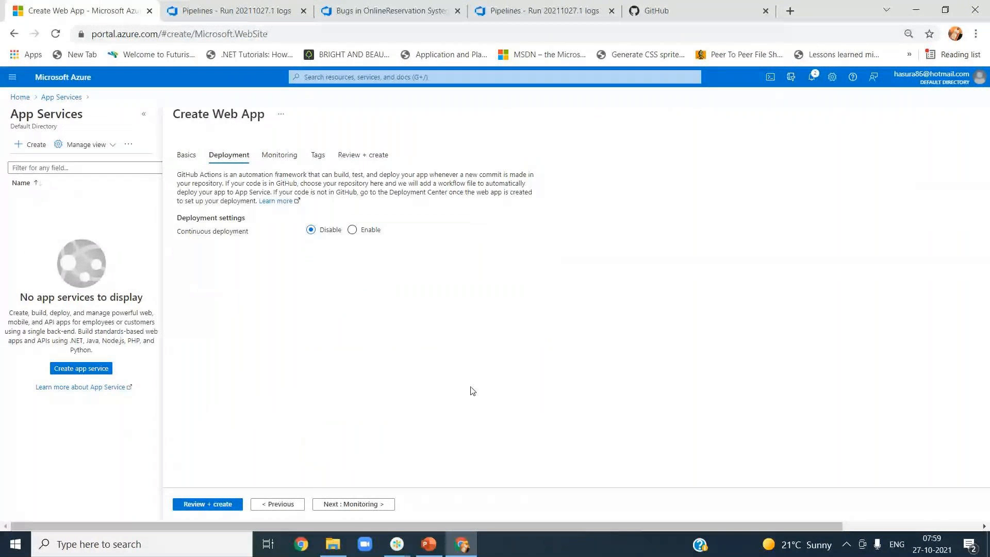
{"action": "left_click", "coordinate": [281, 509]}
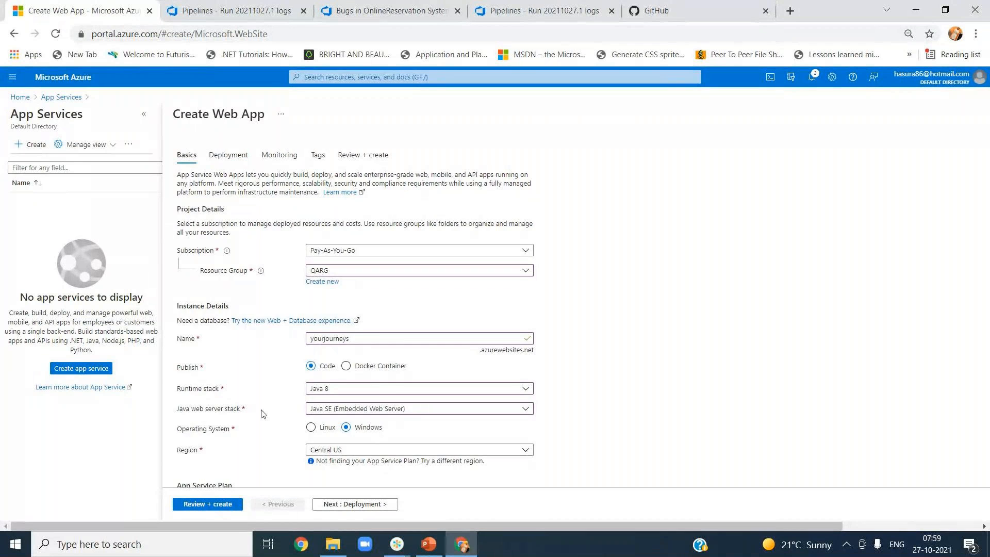
{"action": "scroll", "coordinate": [263, 413], "scroll_direction": "down", "scroll_amount": 3}
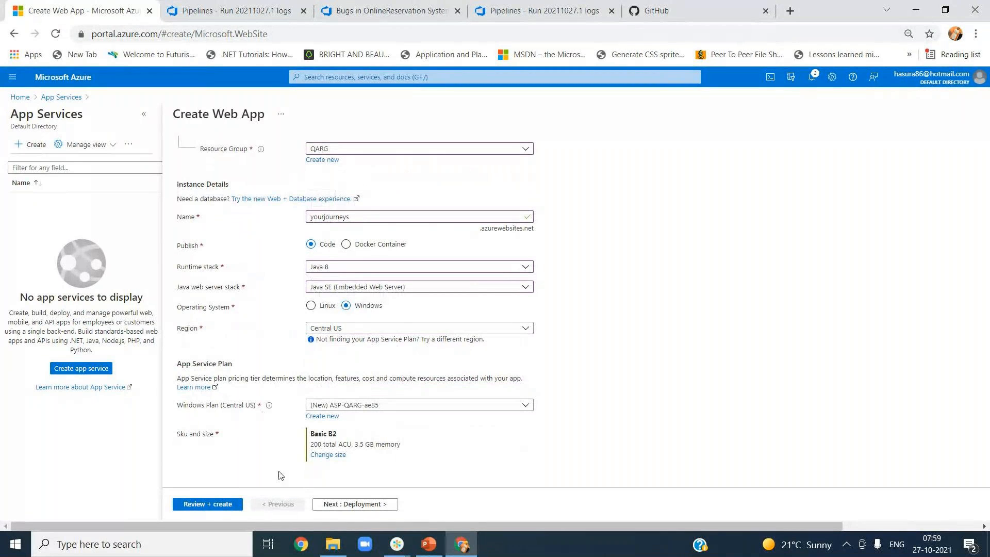
{"action": "left_click", "coordinate": [337, 507]}
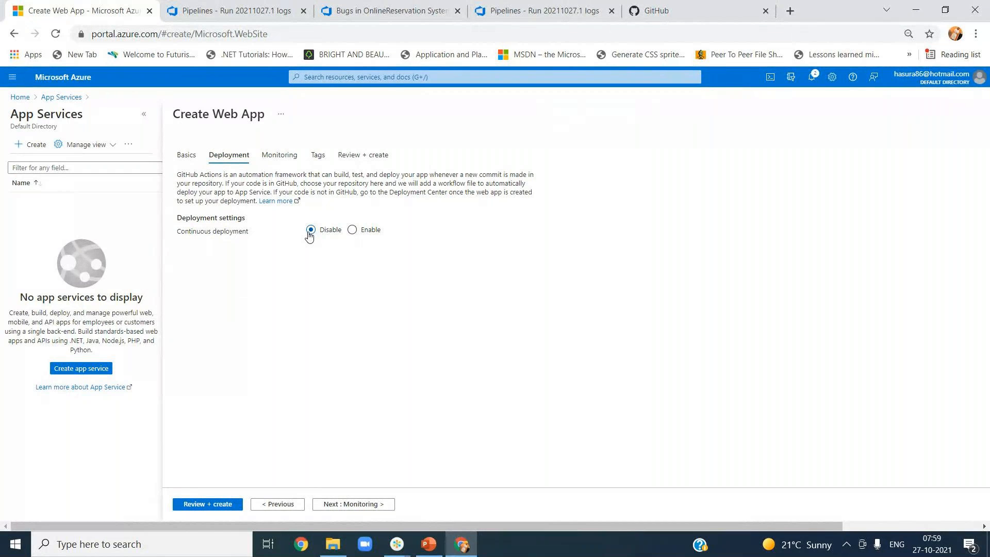
{"action": "left_click", "coordinate": [351, 230]}
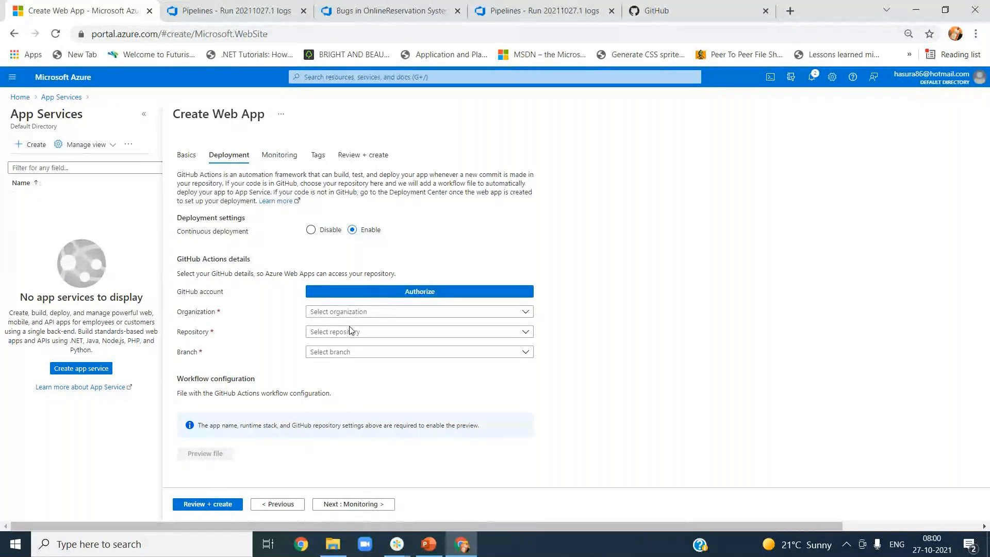
{"action": "left_click", "coordinate": [314, 232]}
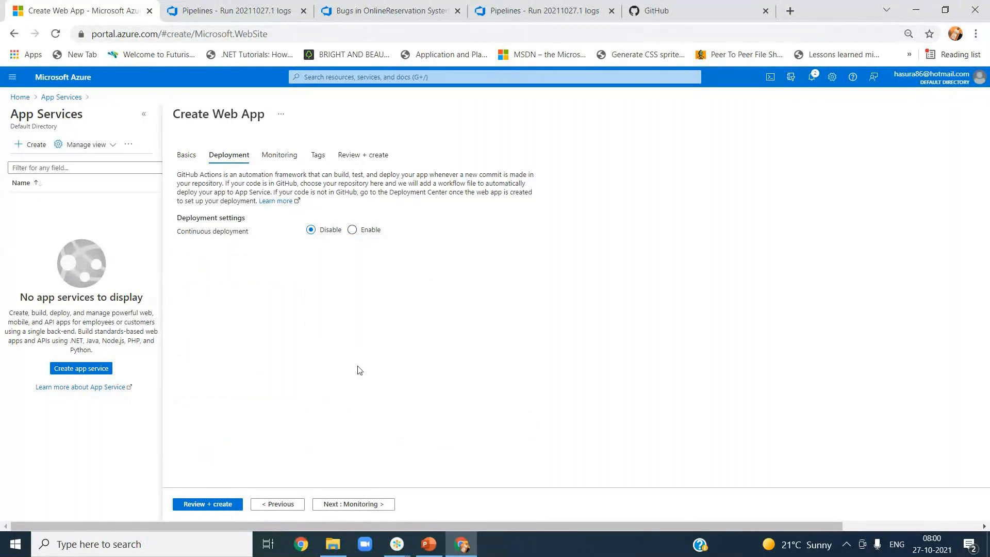
- Go to the monitoring settings, view the Application Insights options and leave Application Insights set to No
{"action": "left_click", "coordinate": [359, 508]}
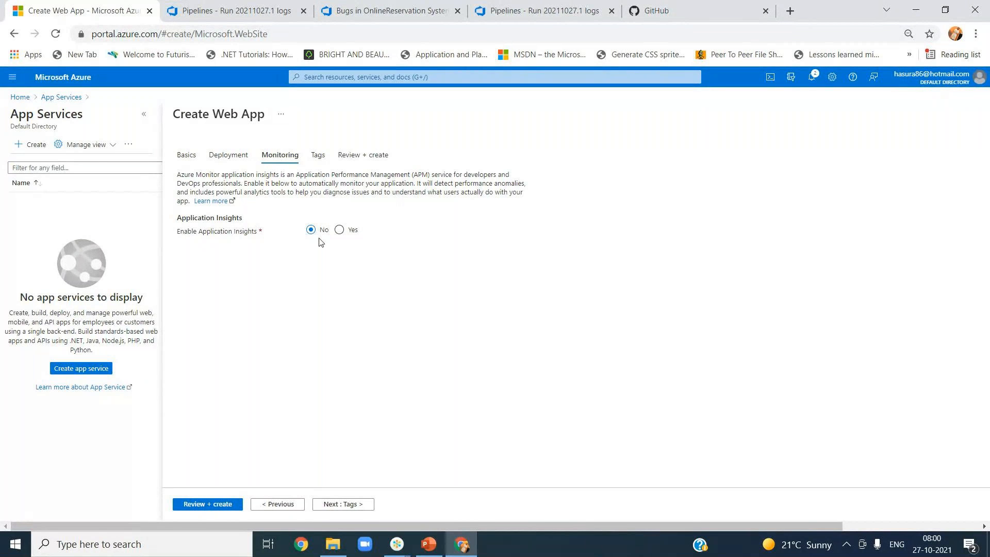
{"action": "left_click", "coordinate": [339, 230]}
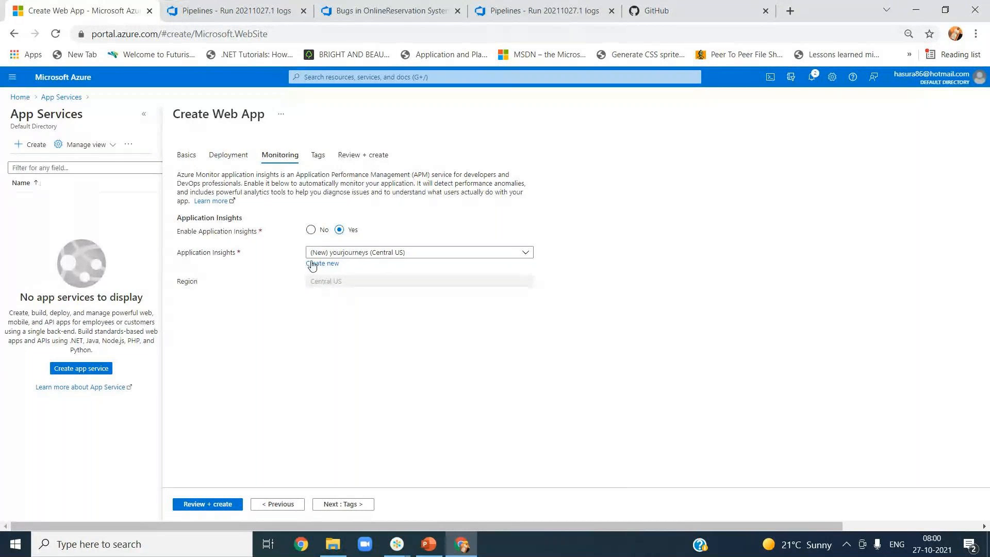
{"action": "left_click", "coordinate": [310, 235]}
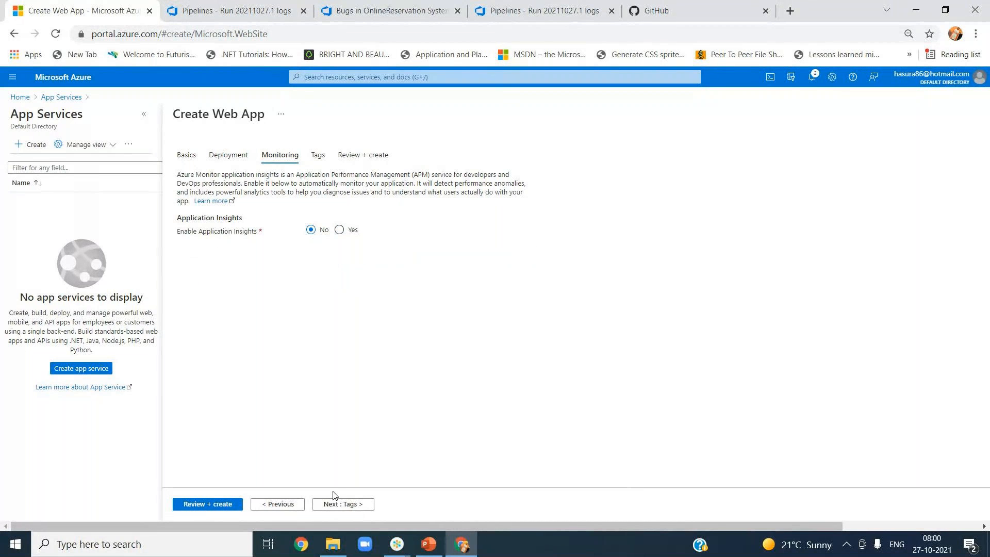
- Skip the tags, review the web app's configuration summary and create the web app
{"action": "left_click", "coordinate": [342, 504]}
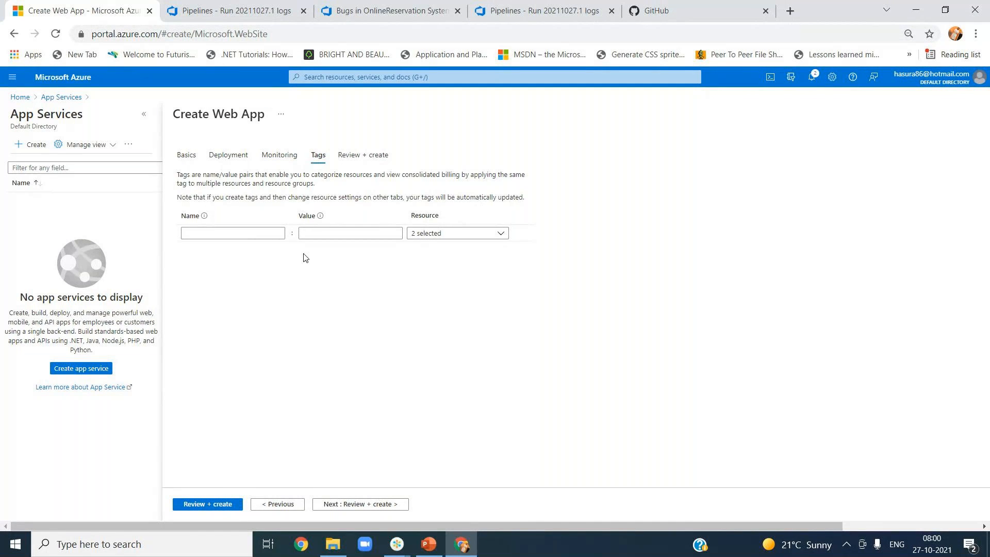
{"action": "left_click", "coordinate": [360, 506]}
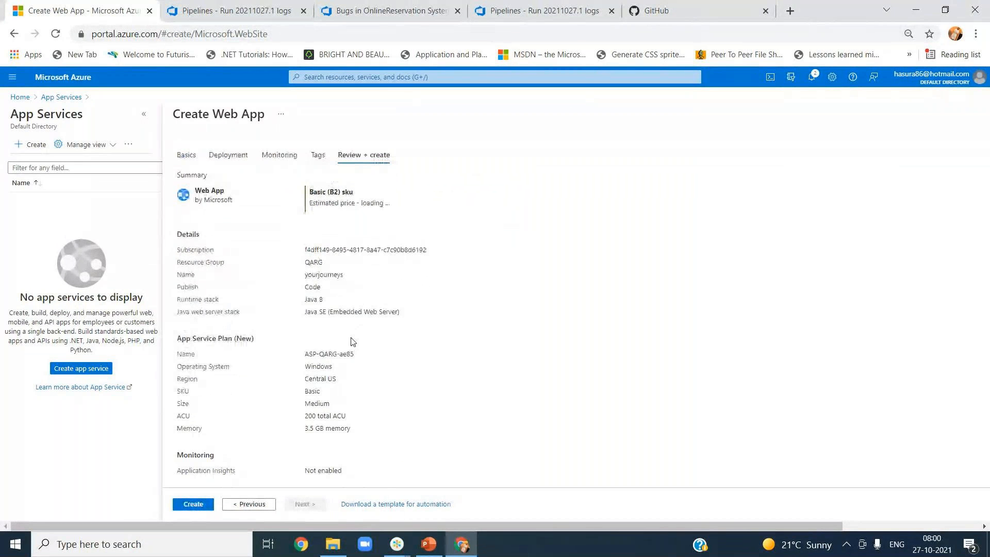
{"action": "scroll", "coordinate": [353, 341], "scroll_direction": "down", "scroll_amount": 1}
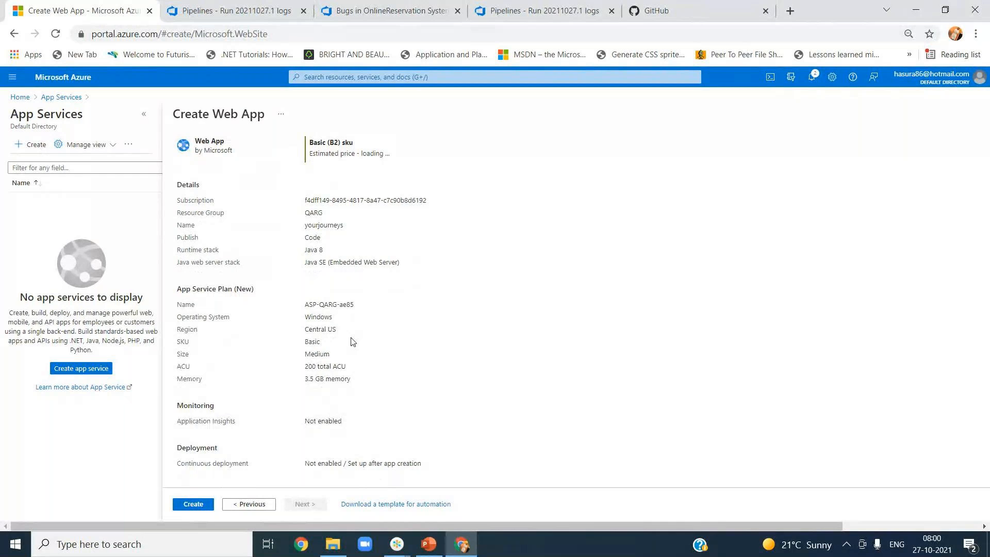
{"action": "scroll", "coordinate": [352, 341], "scroll_direction": "up", "scroll_amount": 1}
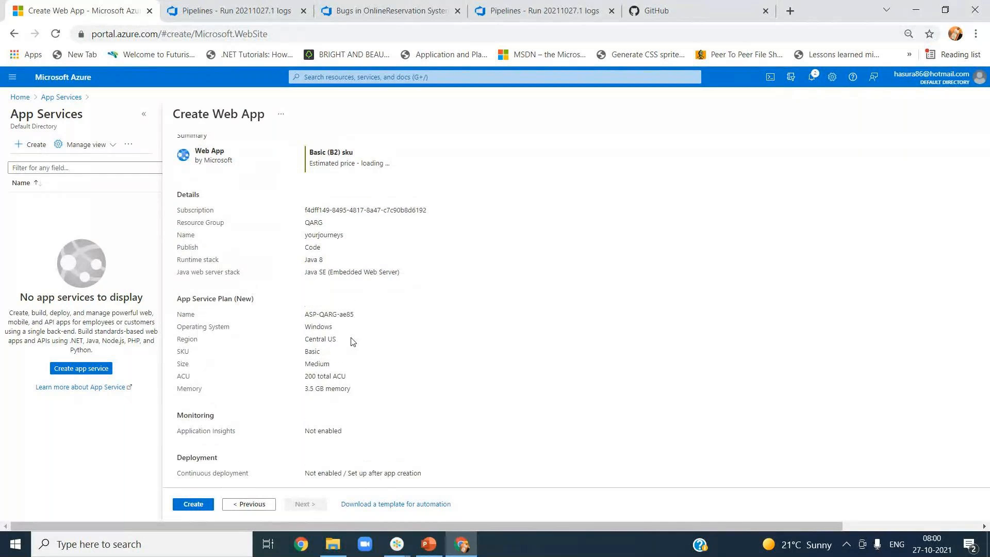
{"action": "left_click", "coordinate": [191, 507]}
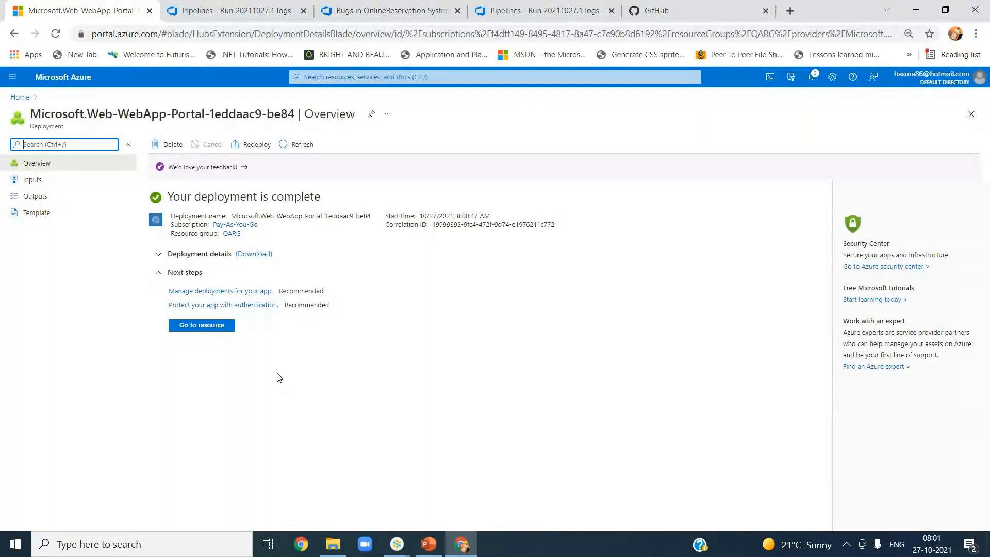
- Go to the deployed yourjourneys resource and open its azurewebsites.net URL
{"action": "left_click", "coordinate": [219, 329]}
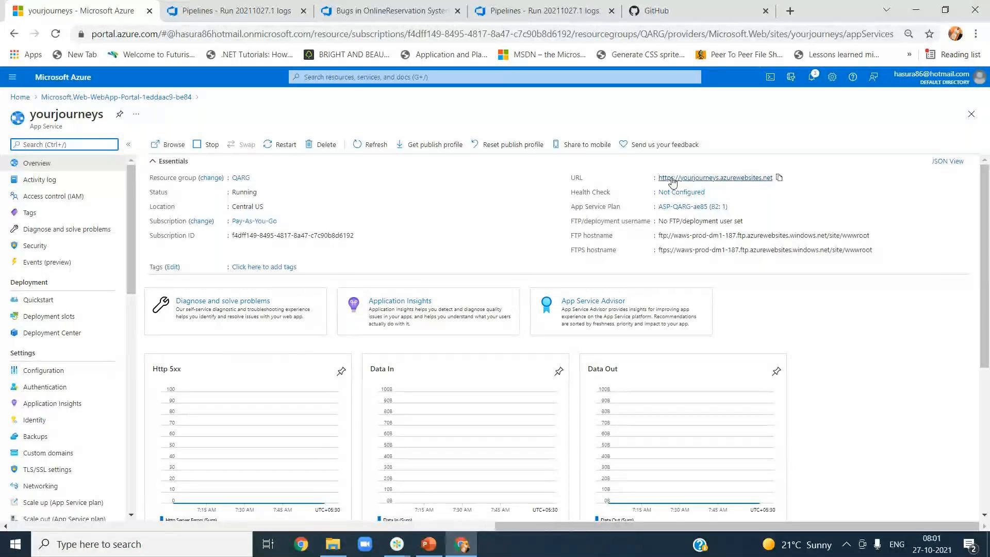
{"action": "left_click", "coordinate": [736, 179]}
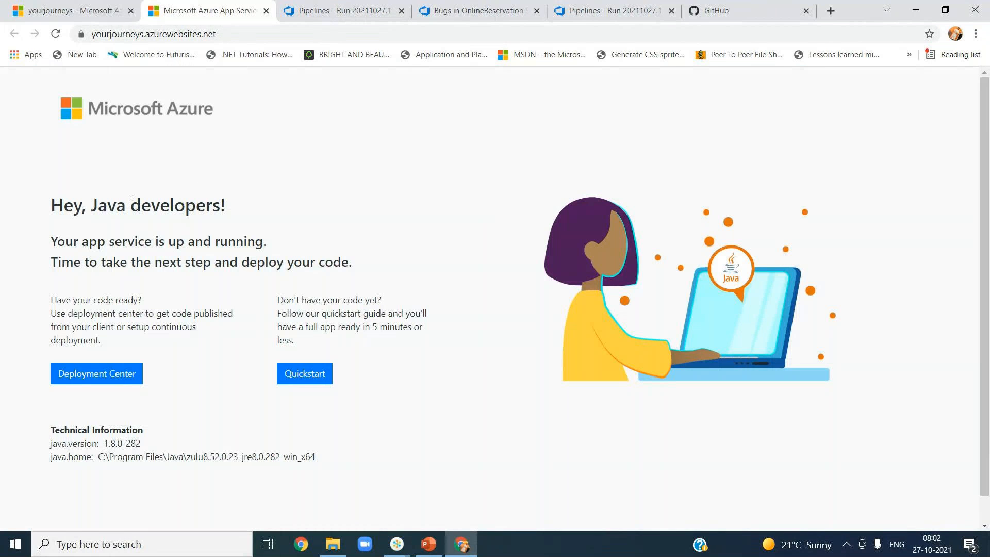
- Read the web app's default landing page and its Java technical information, and return to the yourjourneys overview in the portal
{"action": "left_click_drag", "start_coordinate": [51, 206], "coordinate": [196, 207]}
{"action": "left_click", "coordinate": [224, 232]}
{"action": "left_click_drag", "start_coordinate": [98, 206], "coordinate": [345, 263]}
{"action": "left_click", "coordinate": [169, 266]}
{"action": "left_click_drag", "start_coordinate": [120, 263], "coordinate": [372, 264]}
{"action": "scroll", "coordinate": [516, 302], "scroll_direction": "down", "scroll_amount": 1}
{"action": "left_click", "coordinate": [151, 427]}
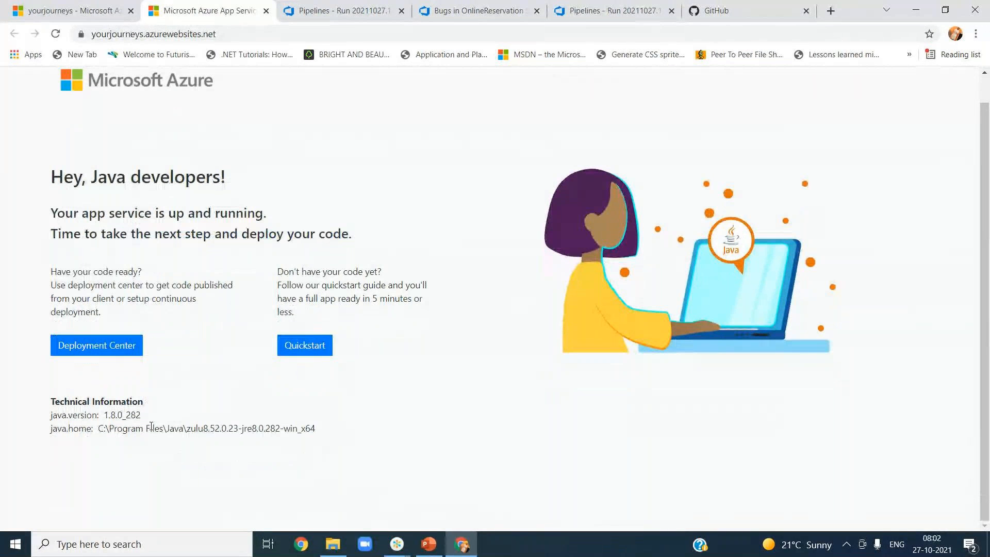
{"action": "left_click", "coordinate": [72, 10]}
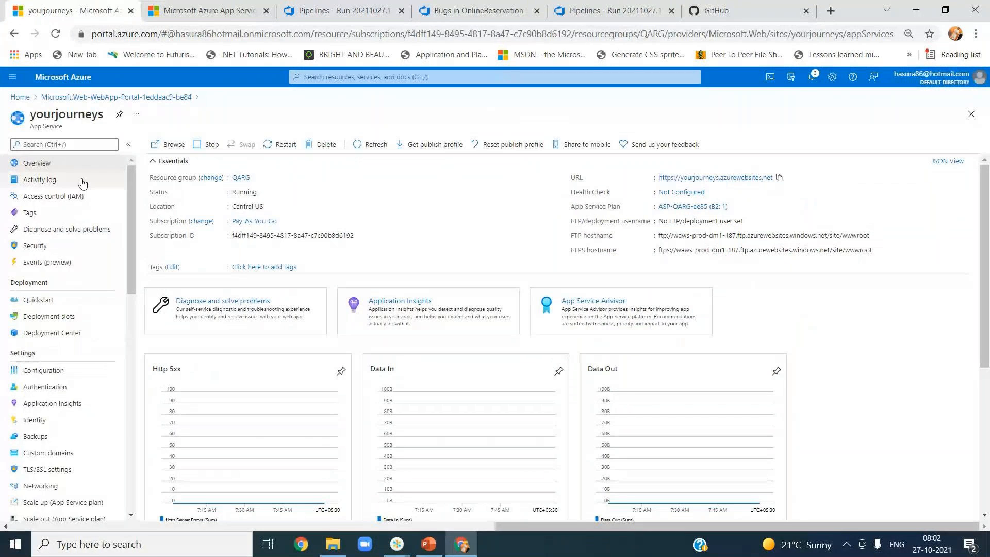
- Examine the yourjourneys settings, its scale-up pricing tiers including B3 and its scale-out options, and return to the portal home
{"action": "left_click_drag", "start_coordinate": [132, 203], "coordinate": [126, 431]}
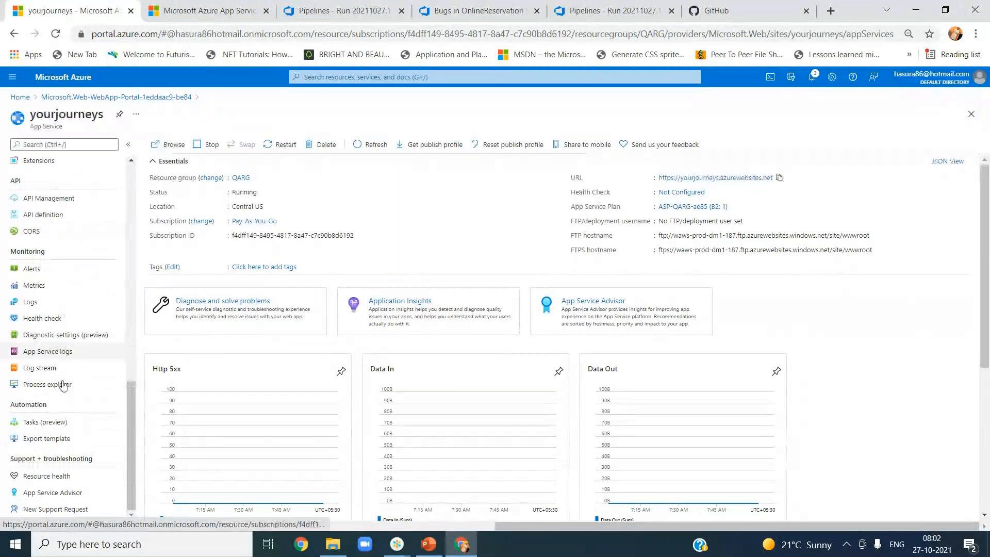
{"action": "left_click_drag", "start_coordinate": [130, 437], "coordinate": [128, 221]}
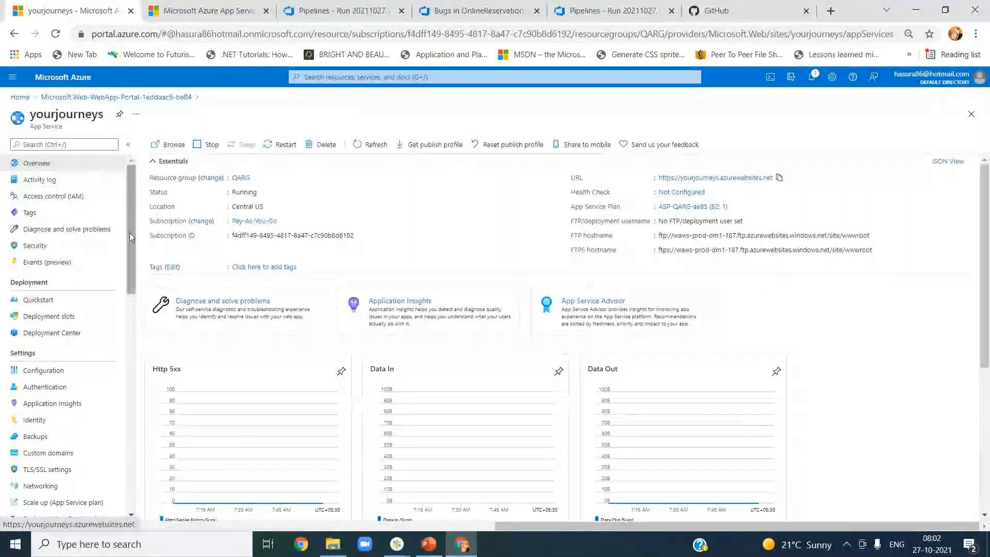
{"action": "left_click_drag", "start_coordinate": [131, 239], "coordinate": [124, 316]}
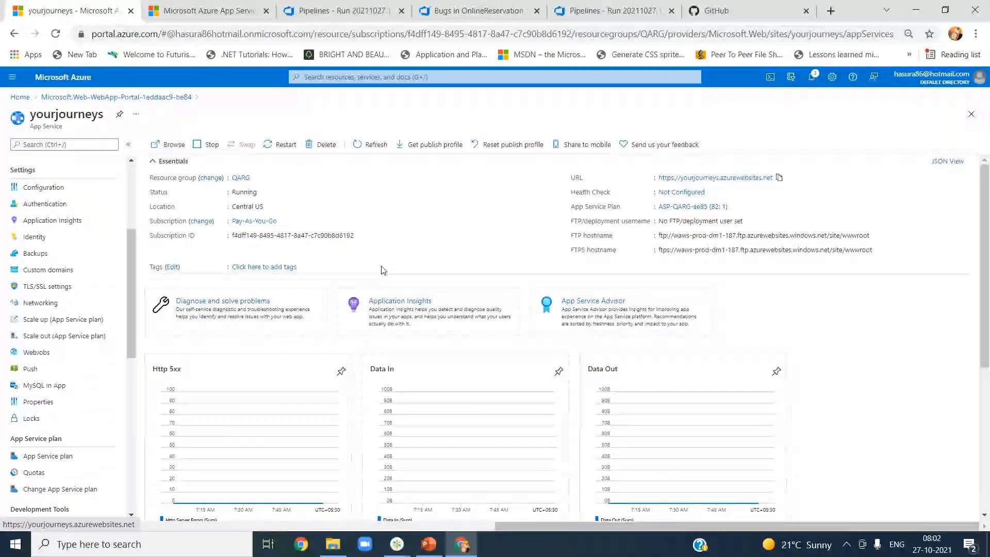
{"action": "left_click", "coordinate": [63, 324]}
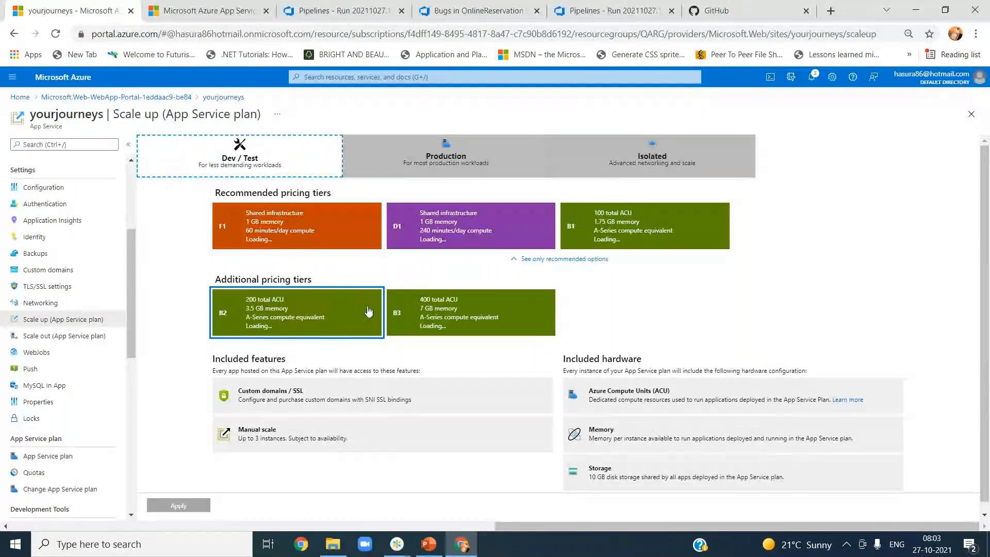
{"action": "left_click", "coordinate": [420, 313]}
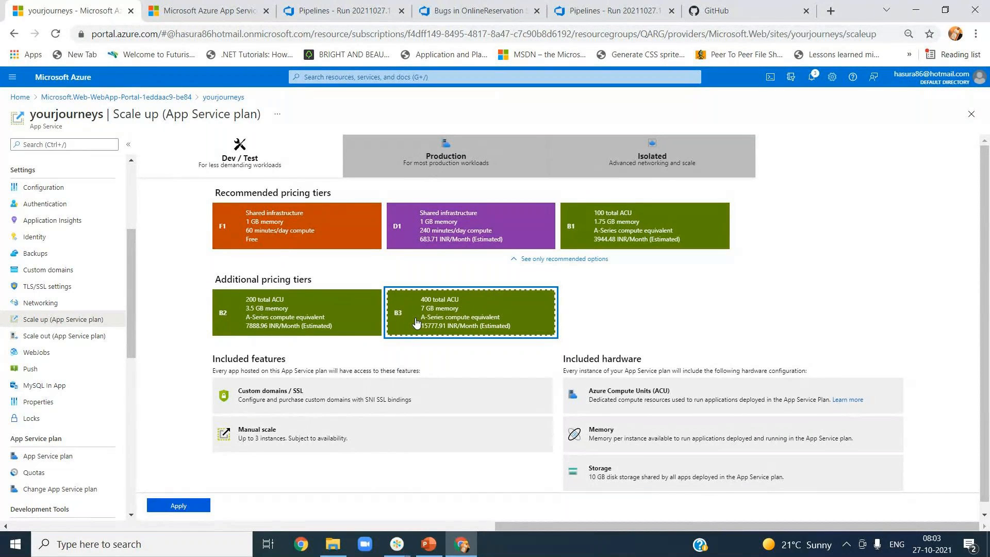
{"action": "left_click", "coordinate": [59, 341]}
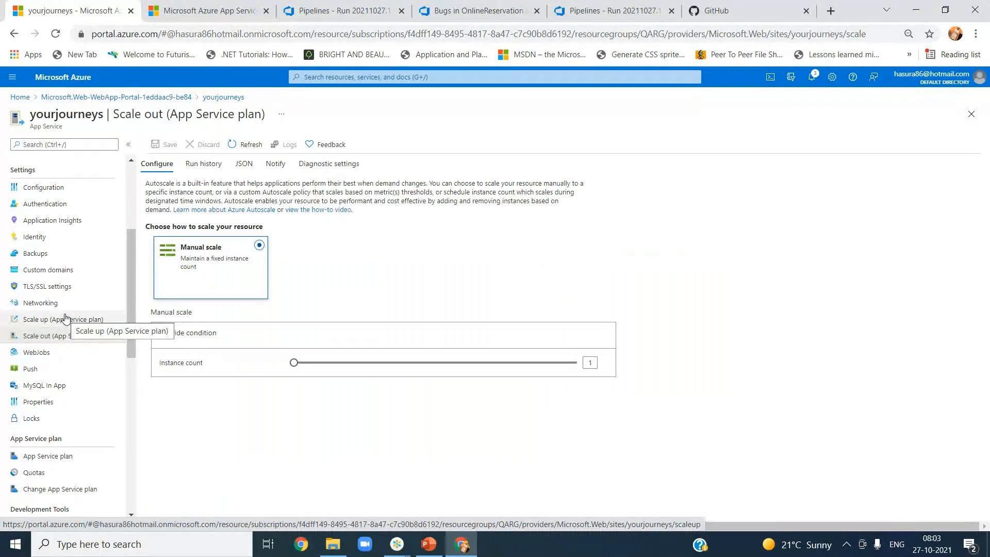
{"action": "left_click", "coordinate": [65, 318]}
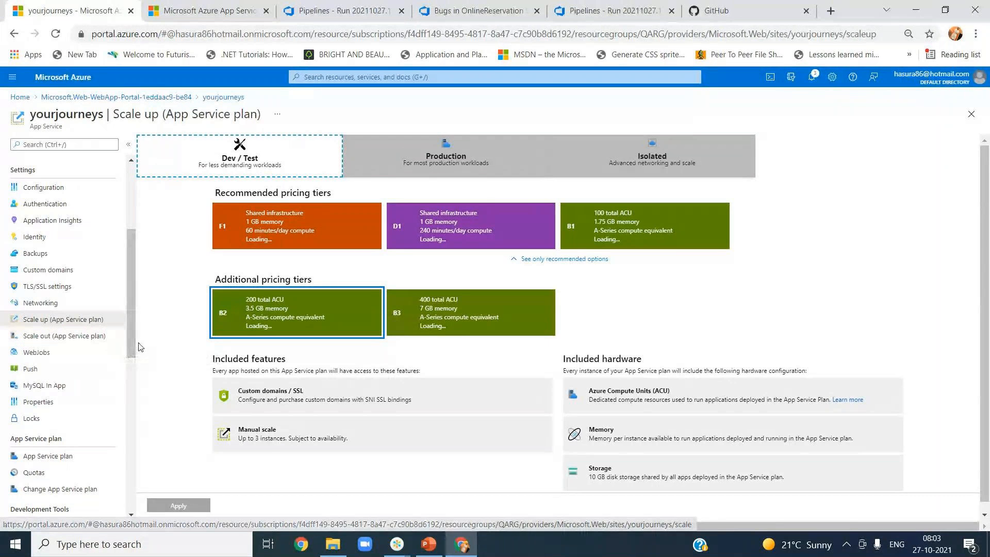
{"action": "left_click", "coordinate": [21, 97]}
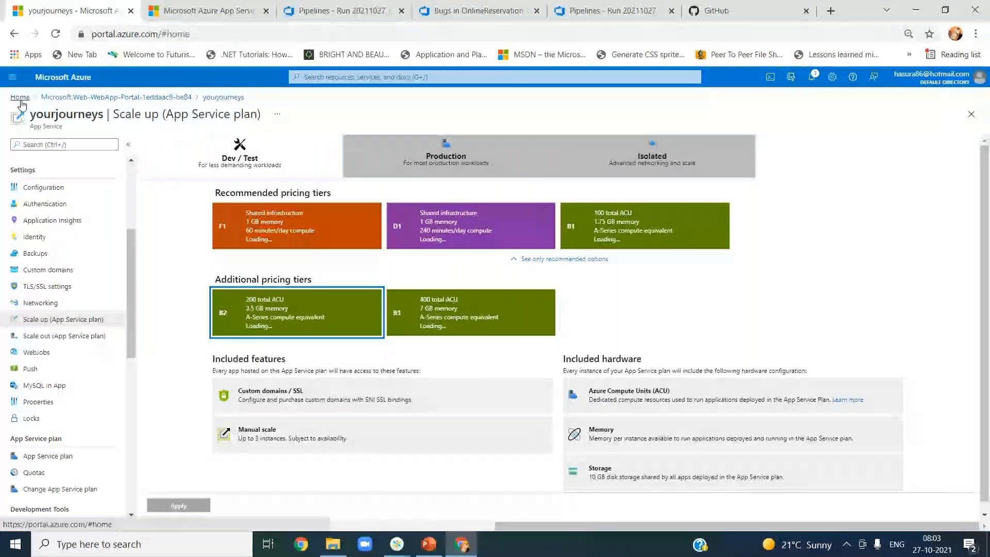
- Switch to Azure DevOps and open the job log of run #20211027.1 of the OnlineReservationSystem-Maven-CI pipeline
{"action": "left_click", "coordinate": [225, 11]}
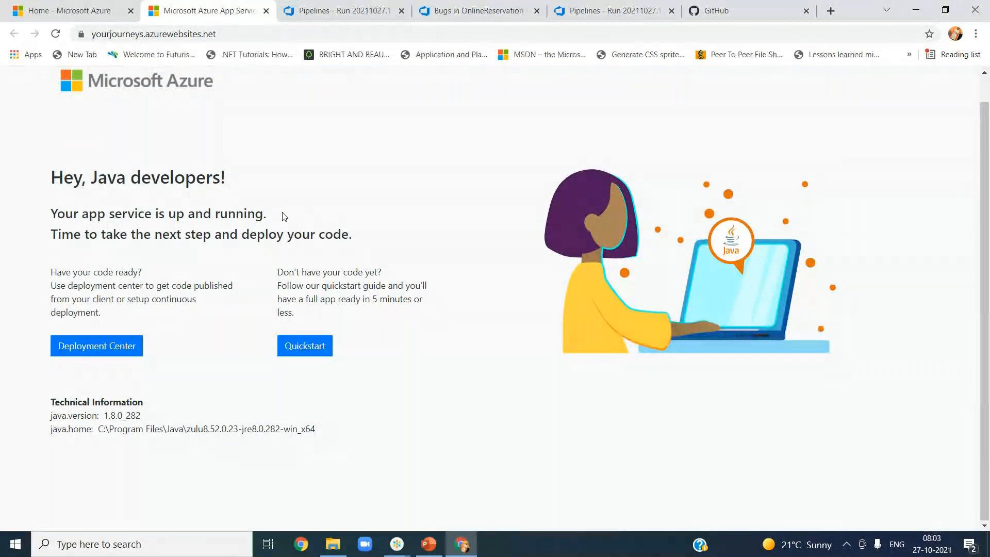
{"action": "left_click", "coordinate": [606, 12]}
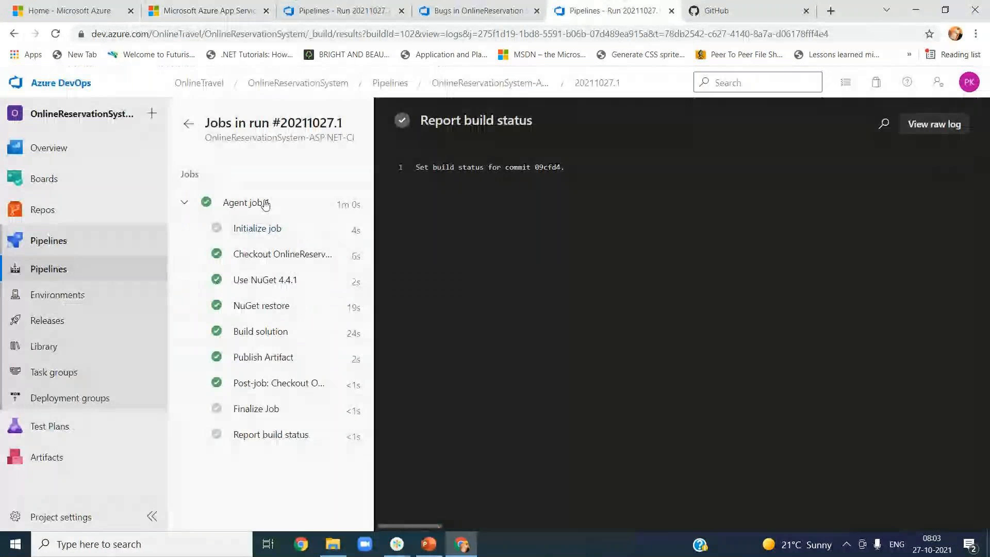
{"action": "left_click", "coordinate": [65, 273]}
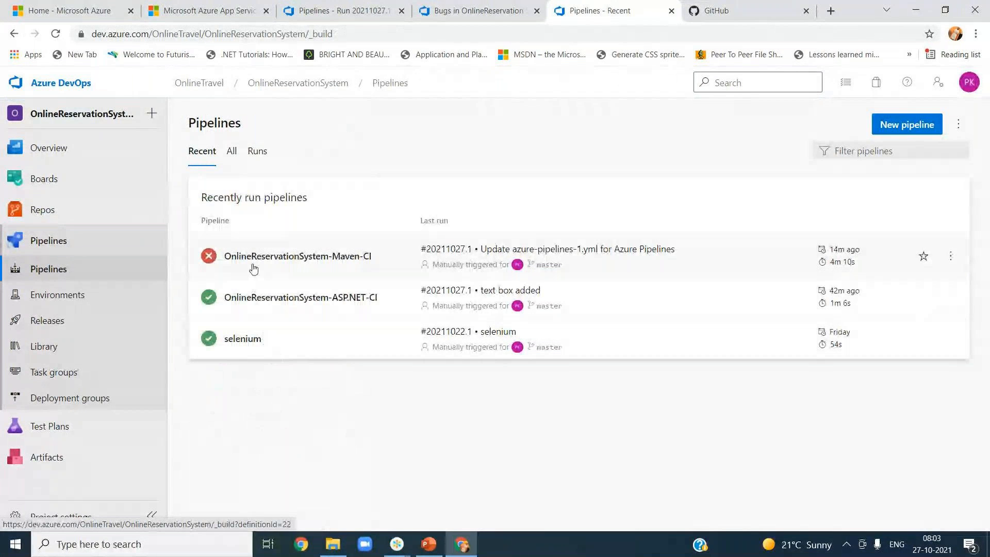
{"action": "left_click", "coordinate": [325, 256]}
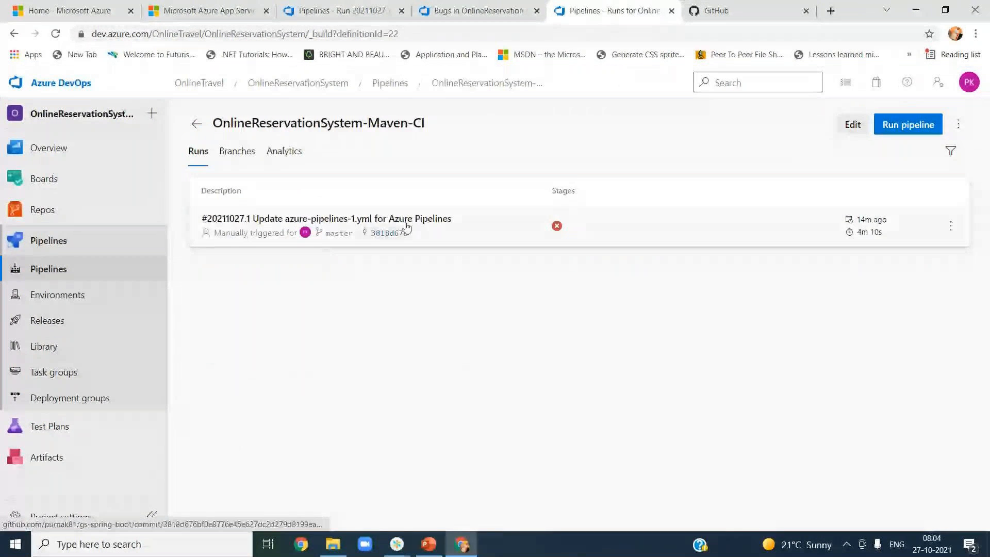
{"action": "left_click", "coordinate": [558, 227]}
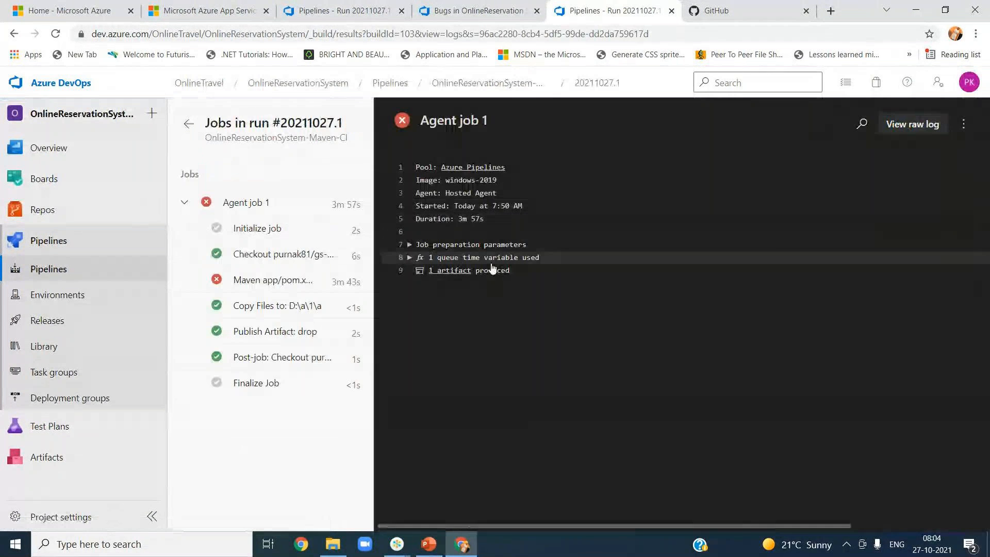
- Read the error lines in the Maven app/pom.xml task log to find why the build failed
{"action": "left_click", "coordinate": [278, 281]}
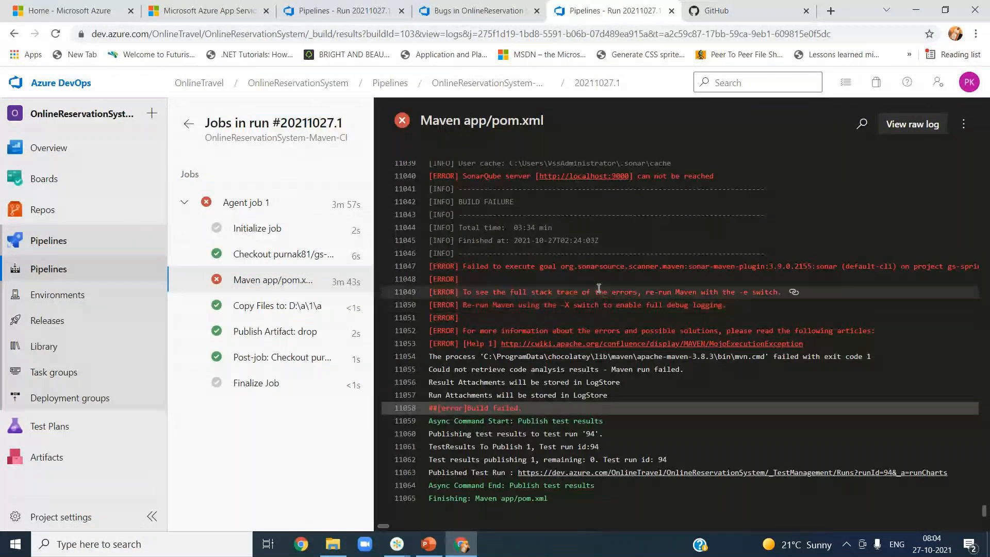
{"action": "left_click_drag", "start_coordinate": [557, 266], "coordinate": [645, 318]}
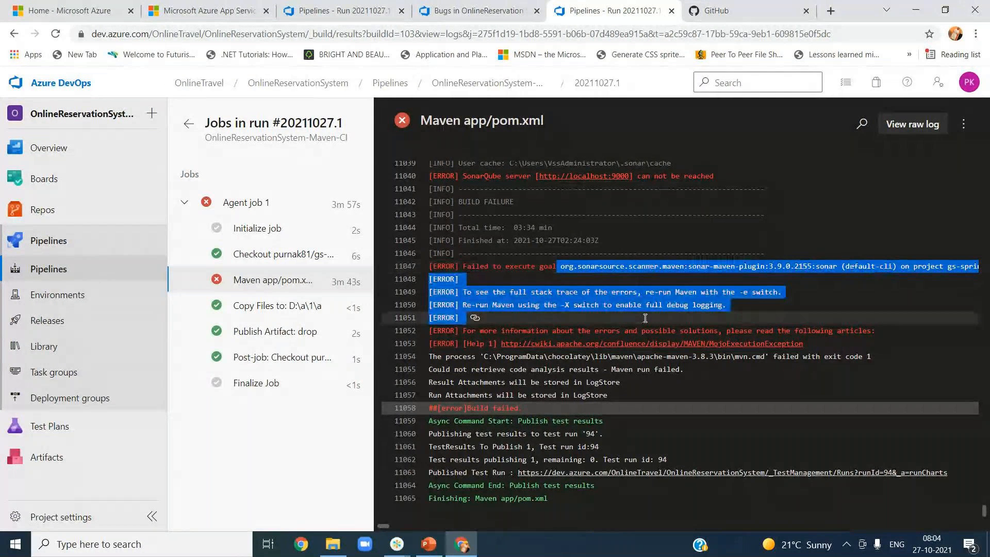
{"action": "left_click", "coordinate": [645, 318]}
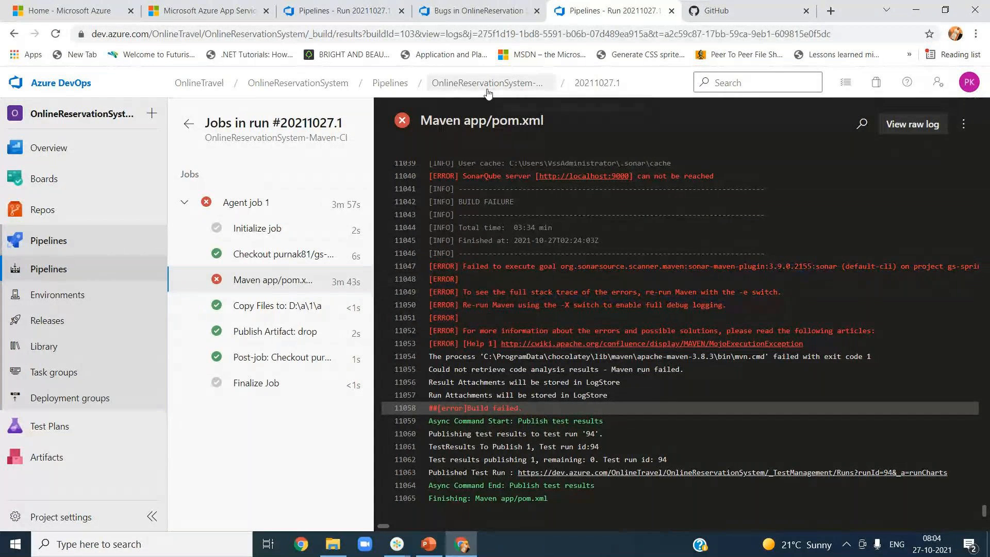
- Turn off SonarQube or SonarCloud analysis in the Maven app/pom.xml task of OnlineReservationSystem-Maven-CI and save the pipeline
{"action": "left_click", "coordinate": [487, 83]}
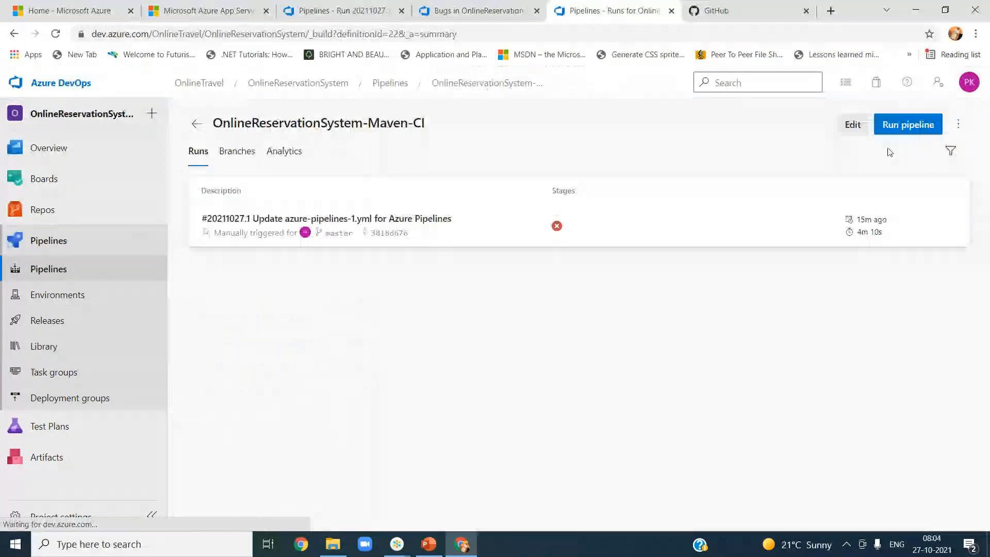
{"action": "left_click", "coordinate": [847, 129]}
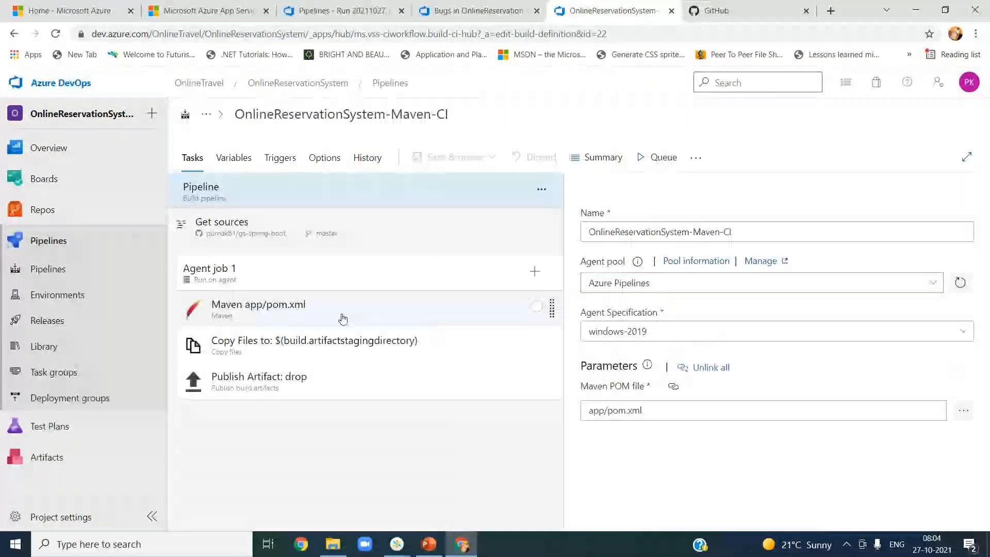
{"action": "left_click", "coordinate": [343, 318]}
{"action": "left_click_drag", "start_coordinate": [986, 309], "coordinate": [988, 479]}
{"action": "left_click", "coordinate": [589, 345]}
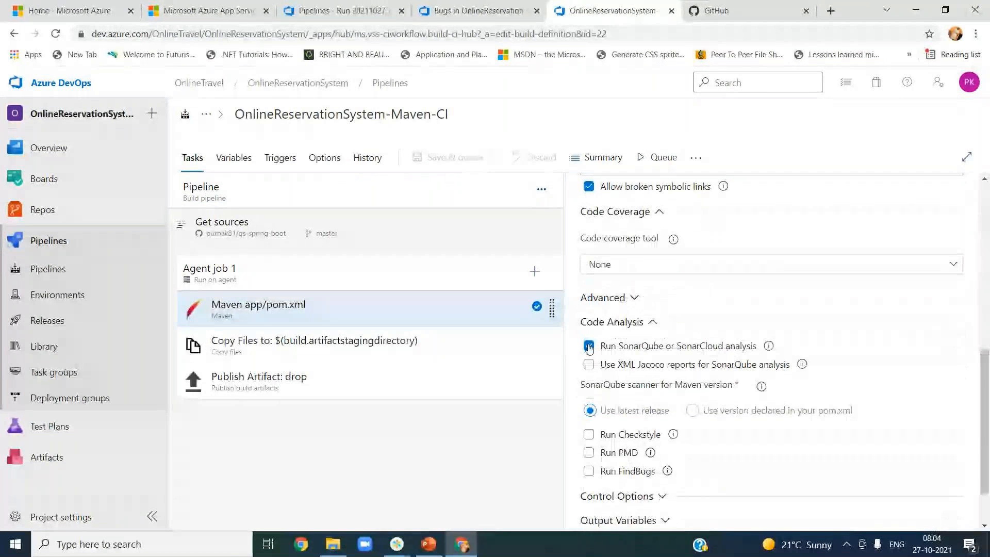
{"action": "left_click", "coordinate": [492, 158]}
{"action": "left_click", "coordinate": [485, 223]}
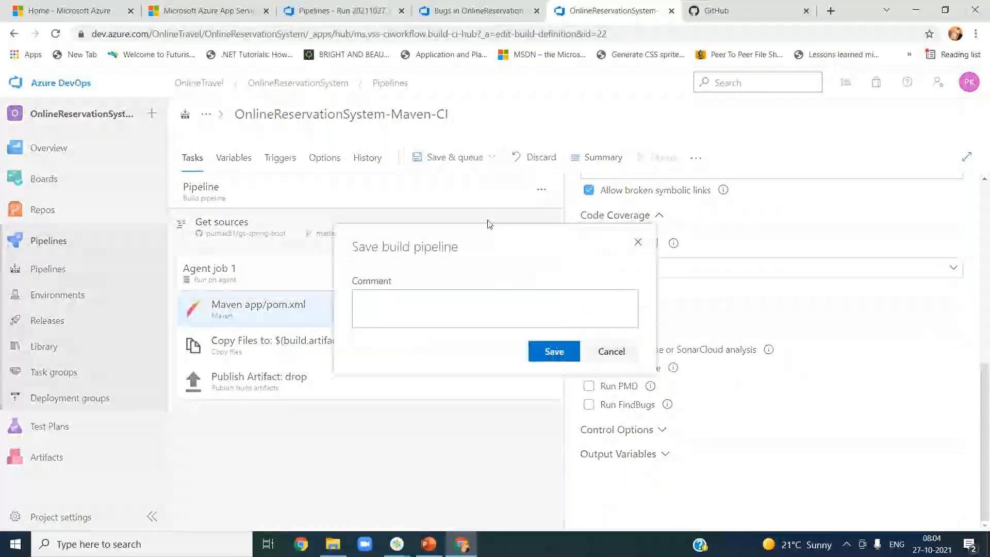
{"action": "left_click", "coordinate": [553, 351]}
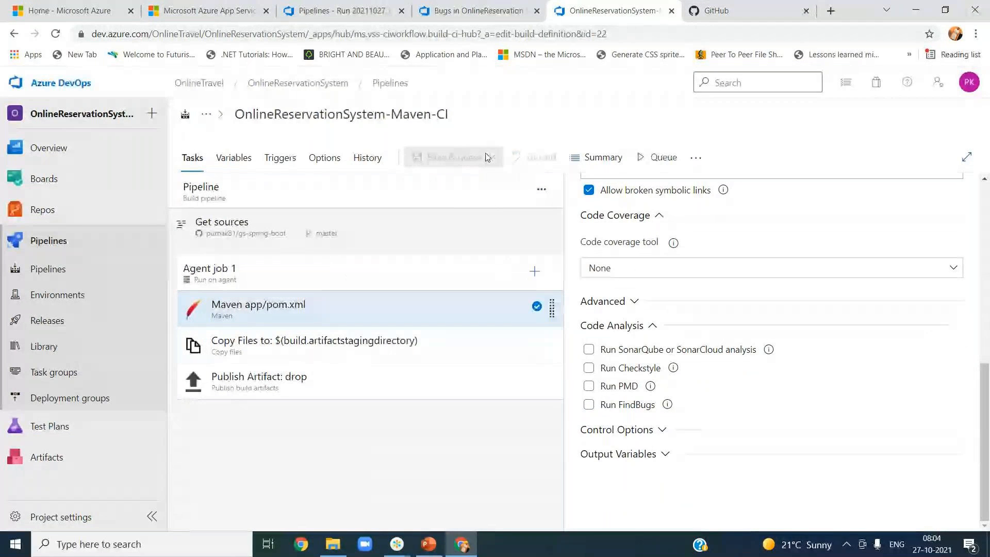
- Run the Maven pipeline on the master branch with the windows-2019 agent and open Agent job 1 to follow the build
{"action": "left_click", "coordinate": [658, 168]}
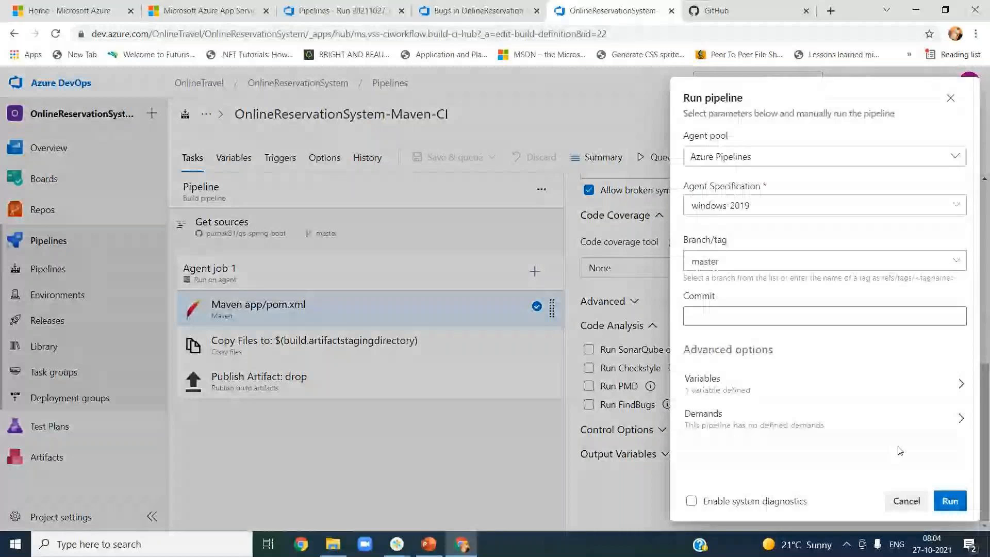
{"action": "left_click", "coordinate": [951, 501]}
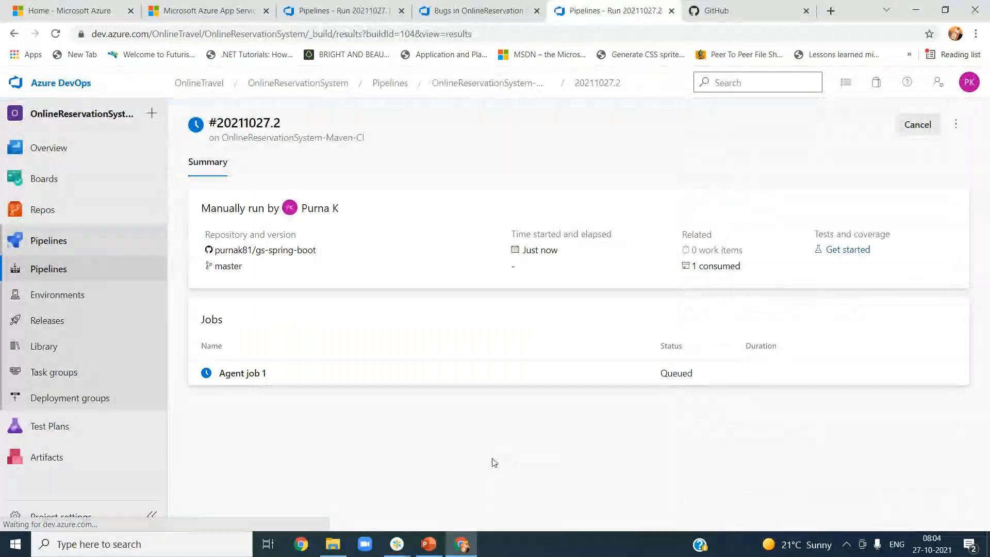
{"action": "left_click", "coordinate": [312, 384]}
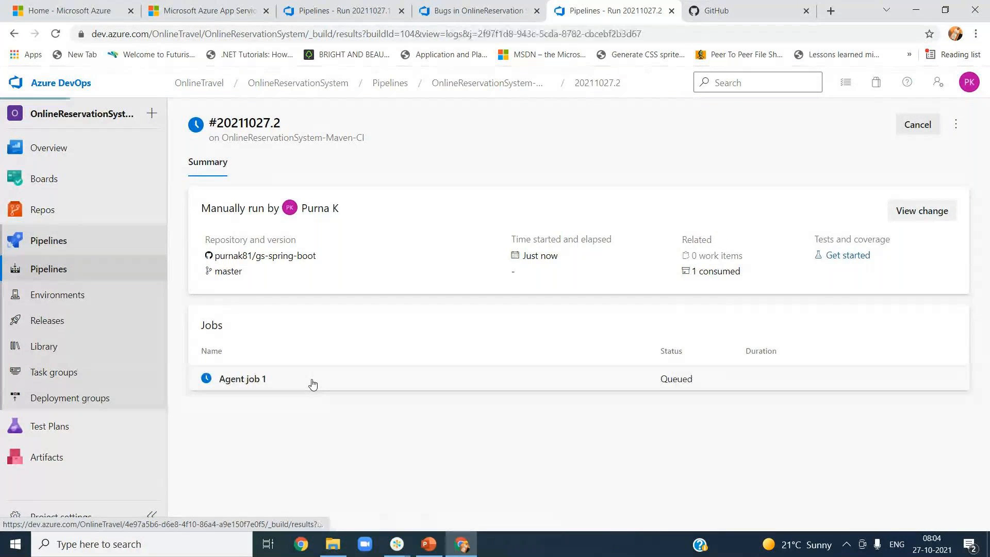
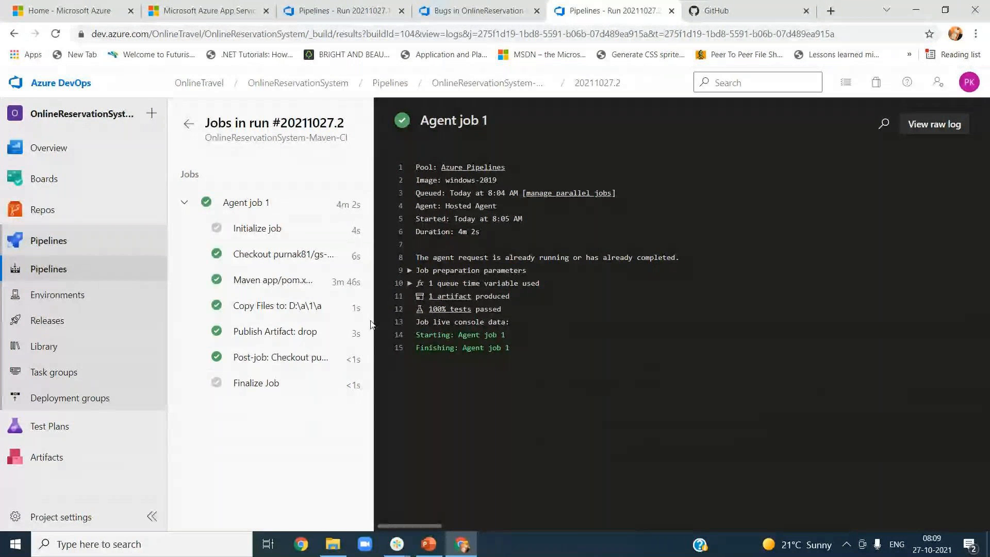
- Examine the build's published drop artifact down to the contents of its app/.mvn/wrapper folder
{"action": "left_click", "coordinate": [447, 298]}
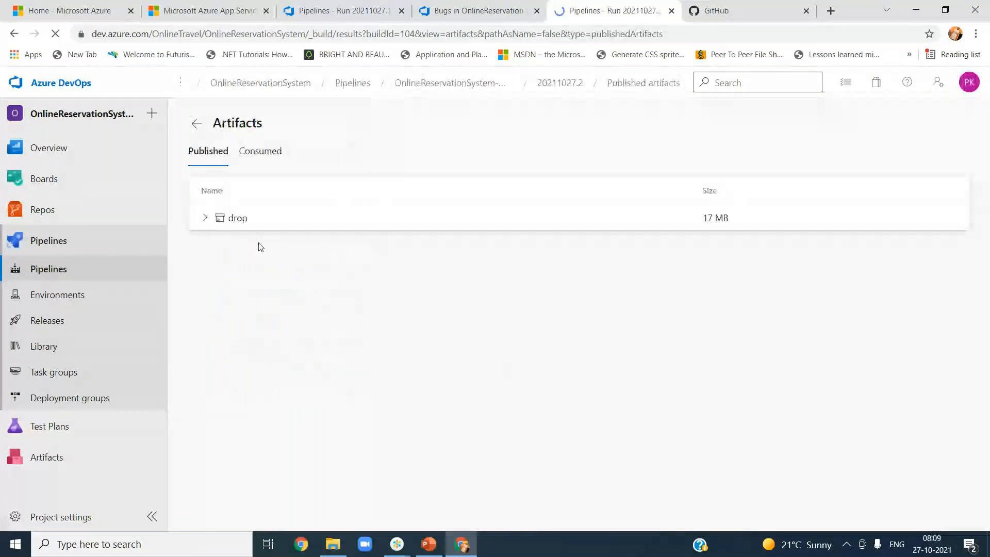
{"action": "left_click", "coordinate": [205, 219]}
{"action": "left_click", "coordinate": [214, 243]}
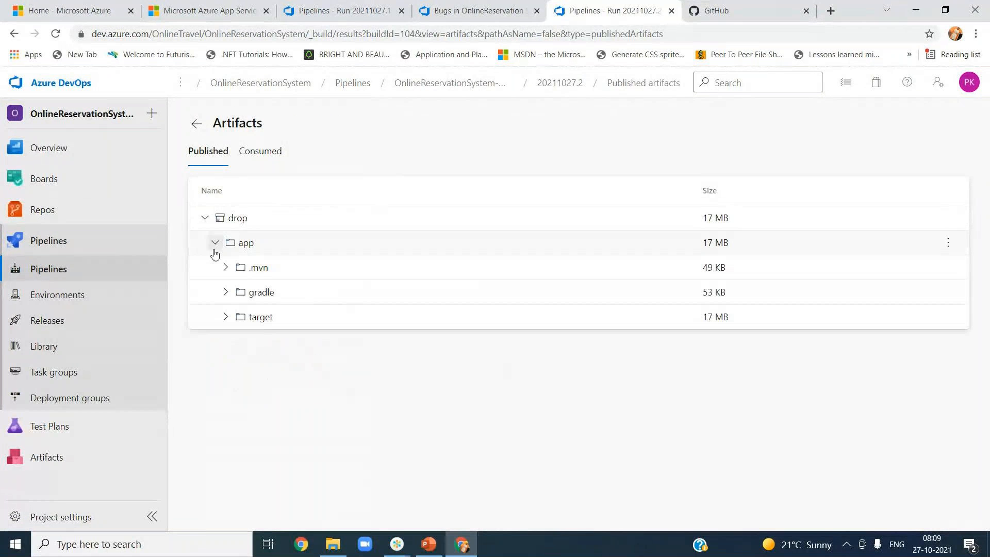
{"action": "left_click", "coordinate": [226, 267]}
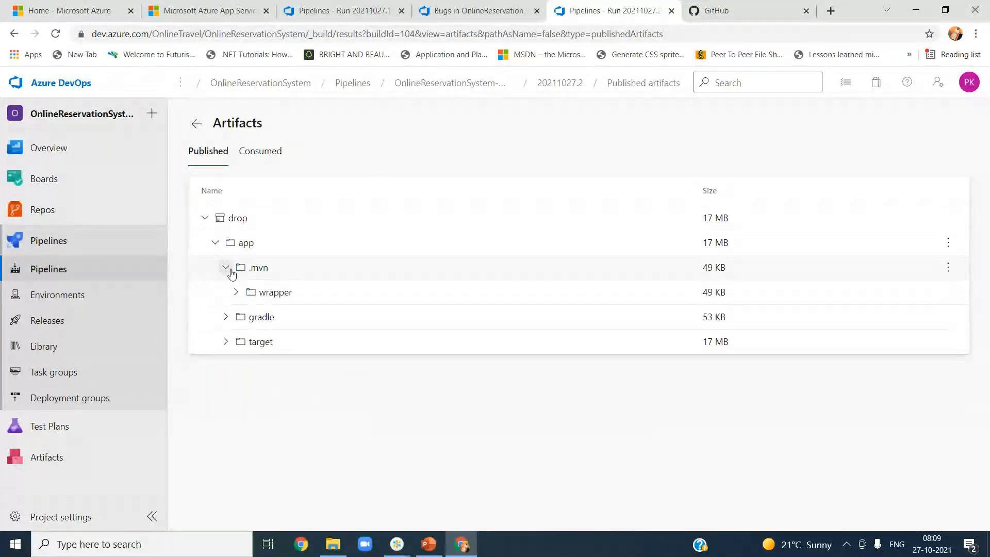
{"action": "left_click", "coordinate": [237, 292]}
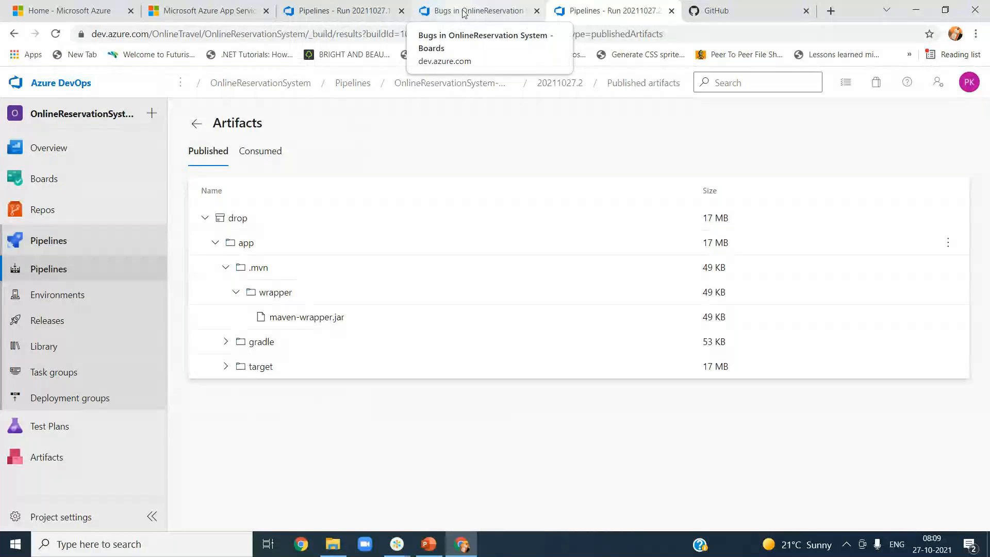
- Create a new release pipeline in OnlineReservationSystem from the "Deploy a Java app to Azure App Service" template, keeping the default stage properties
{"action": "left_click", "coordinate": [443, 12]}
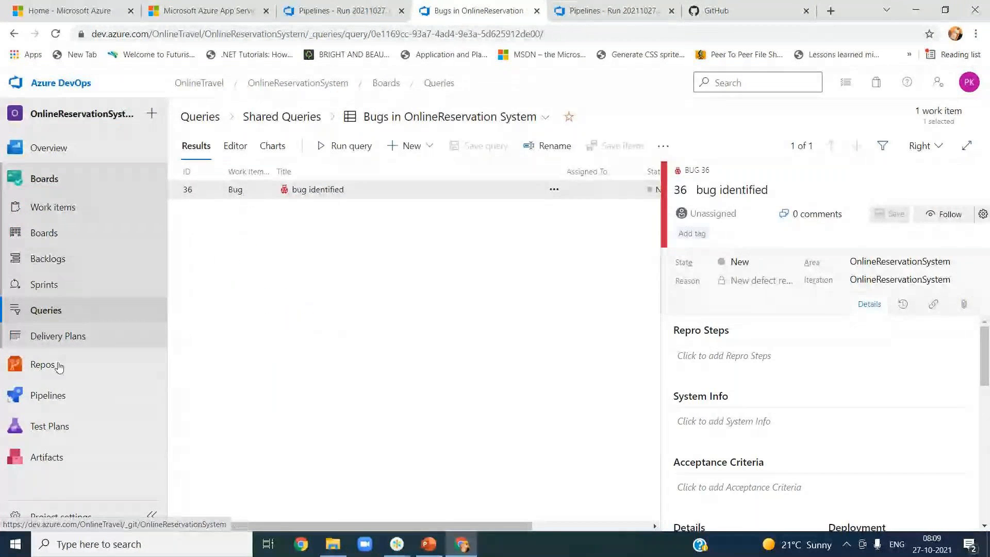
{"action": "mouse_move", "coordinate": [63, 399]}
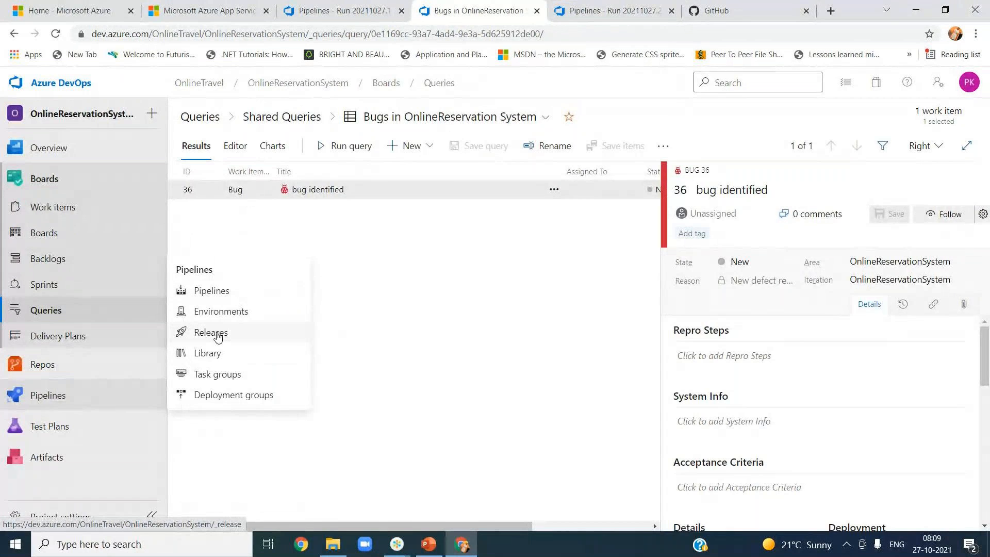
{"action": "left_click", "coordinate": [217, 336]}
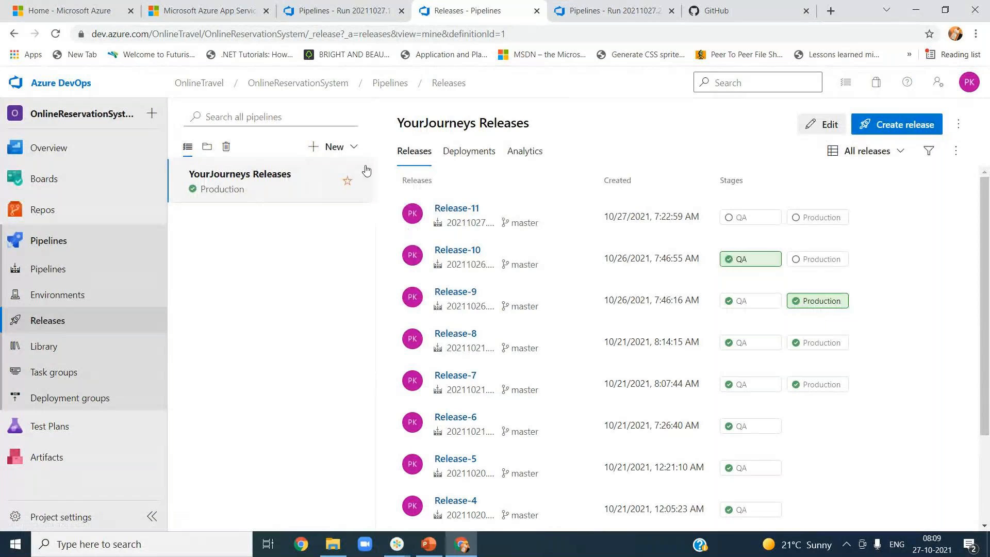
{"action": "left_click", "coordinate": [344, 149]}
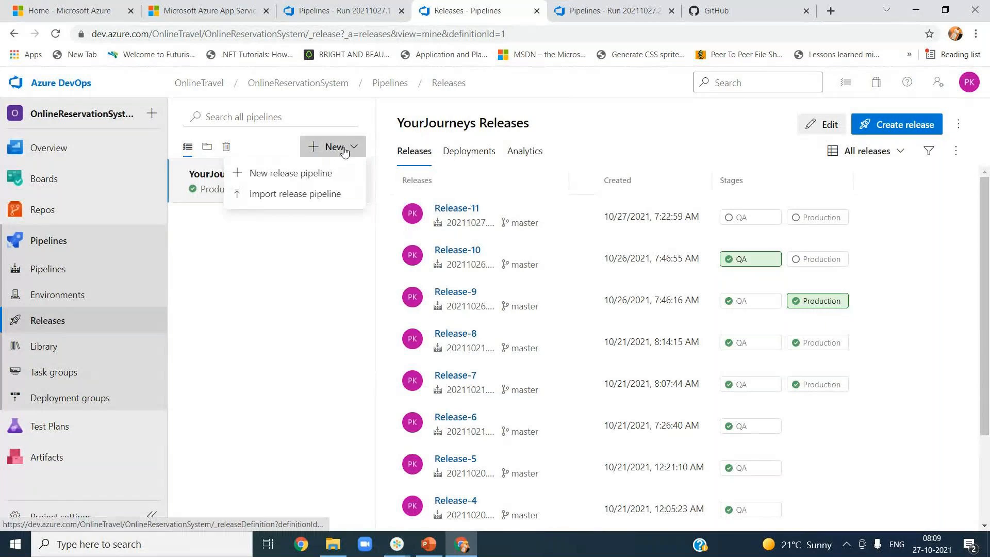
{"action": "left_click", "coordinate": [312, 174]}
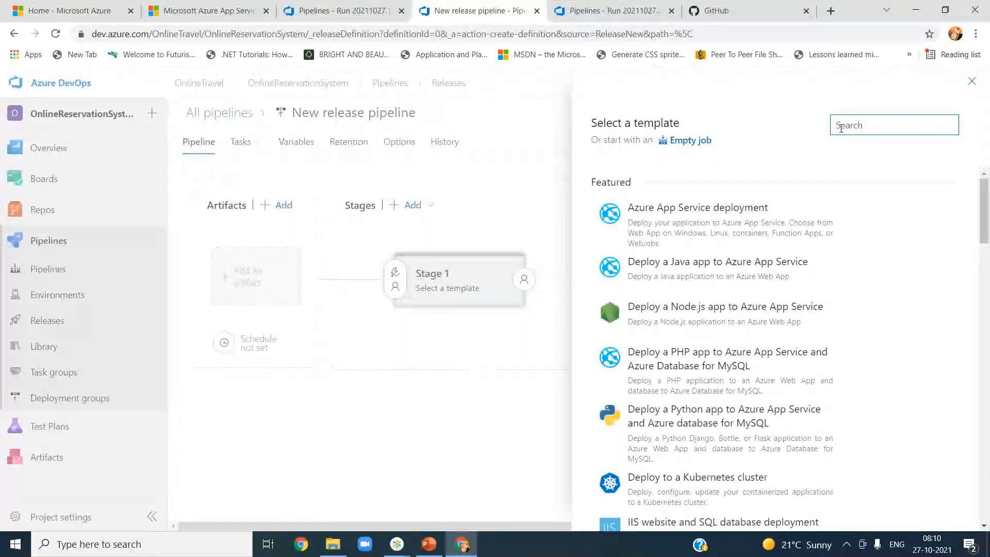
{"action": "type", "text": "jav"}
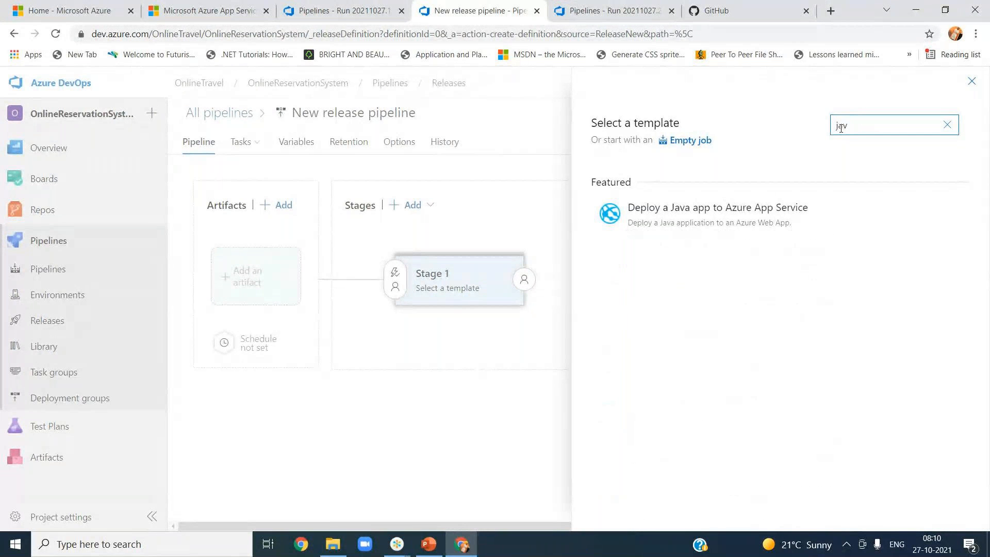
{"action": "mouse_move", "coordinate": [703, 223]}
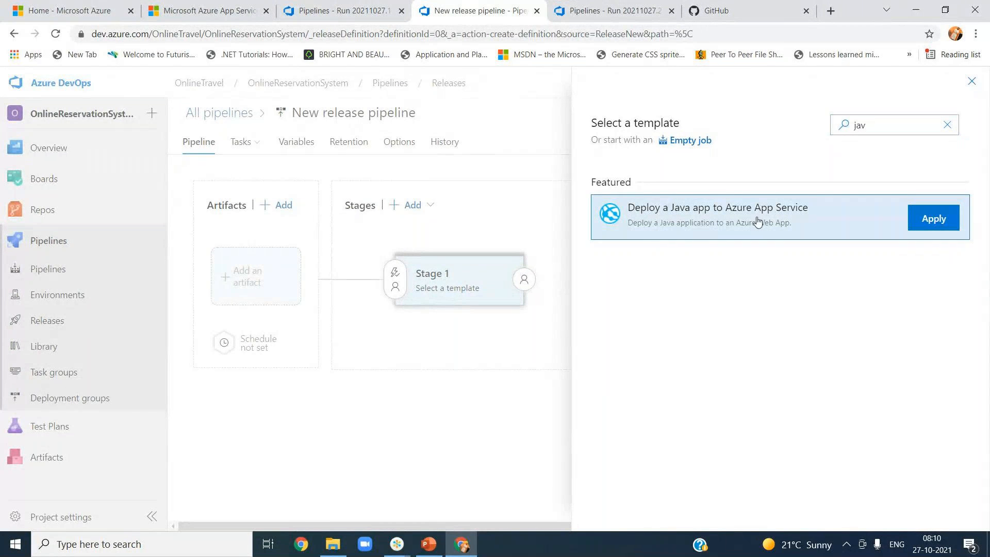
{"action": "left_click", "coordinate": [920, 218]}
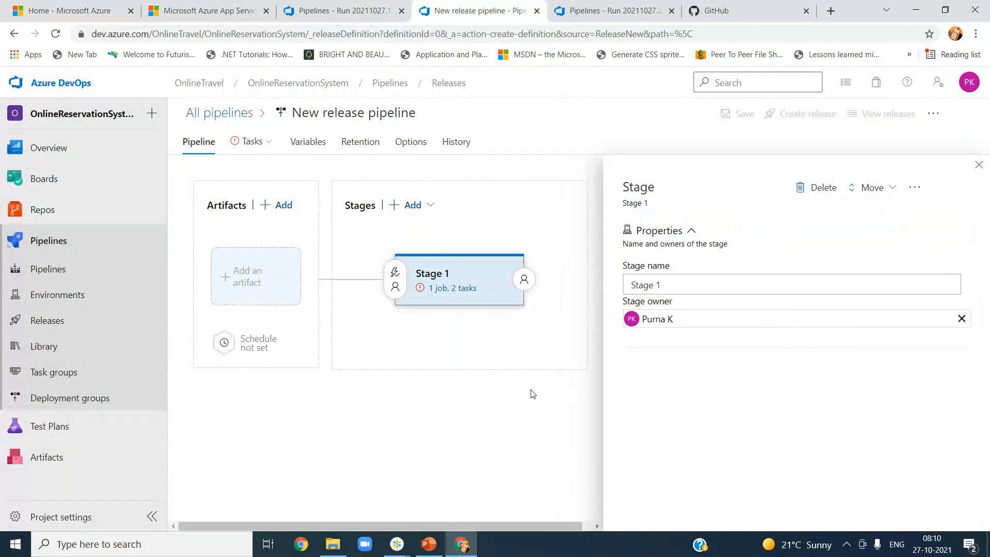
{"action": "left_click", "coordinate": [977, 165]}
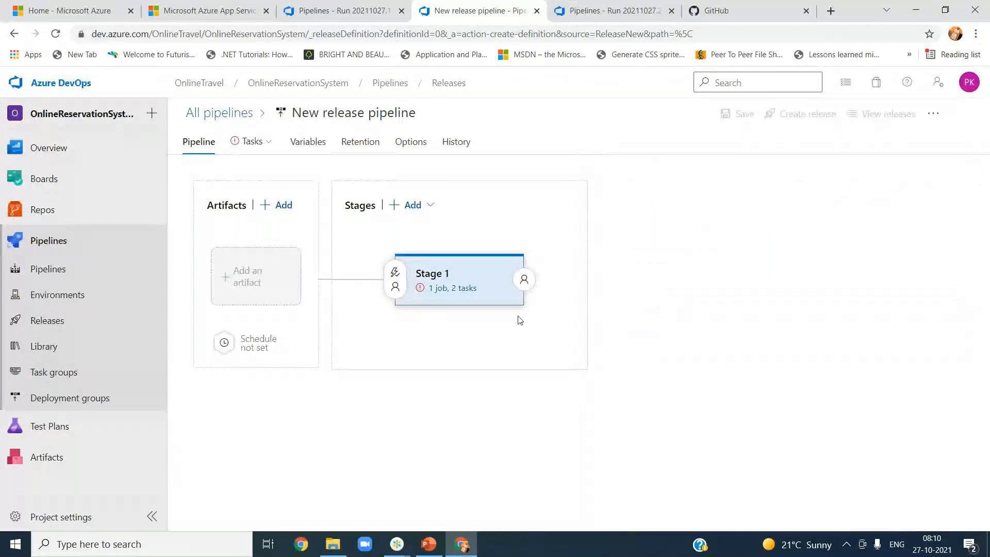
- Add the latest build of OnlineReservationSystem-Maven-CI as the release pipeline's artifact, keeping the default source alias
{"action": "left_click", "coordinate": [280, 214]}
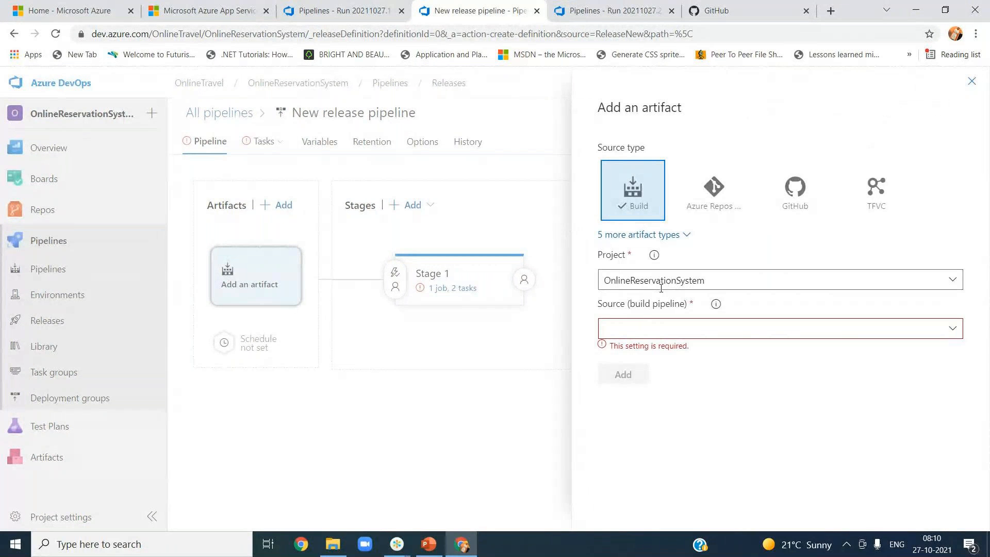
{"action": "left_click", "coordinate": [952, 330]}
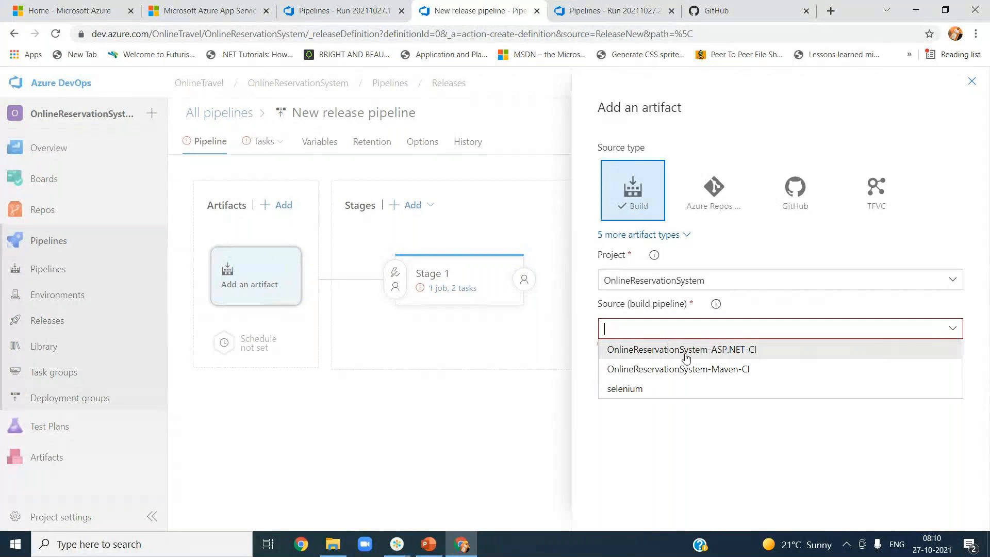
{"action": "left_click", "coordinate": [688, 370]}
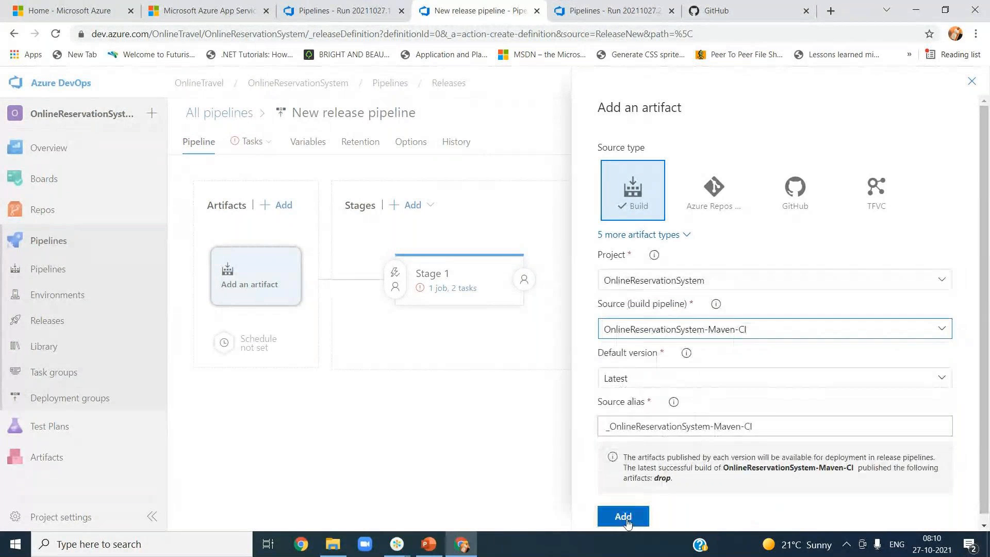
{"action": "left_click", "coordinate": [624, 517]}
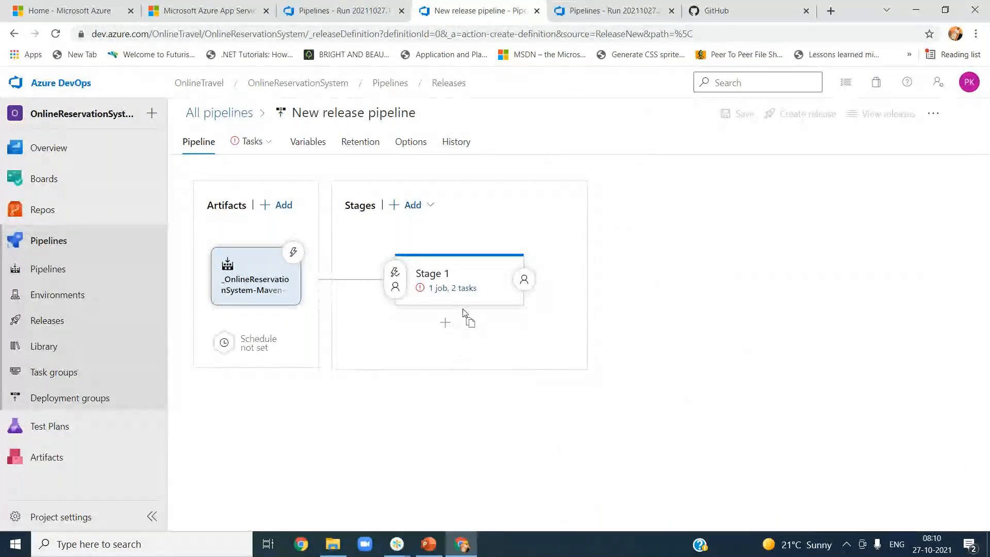
- Open Stage 1's tasks and compare the settings of the Deploy War and Deploy Jar to Azure App Service tasks
{"action": "left_click", "coordinate": [454, 288]}
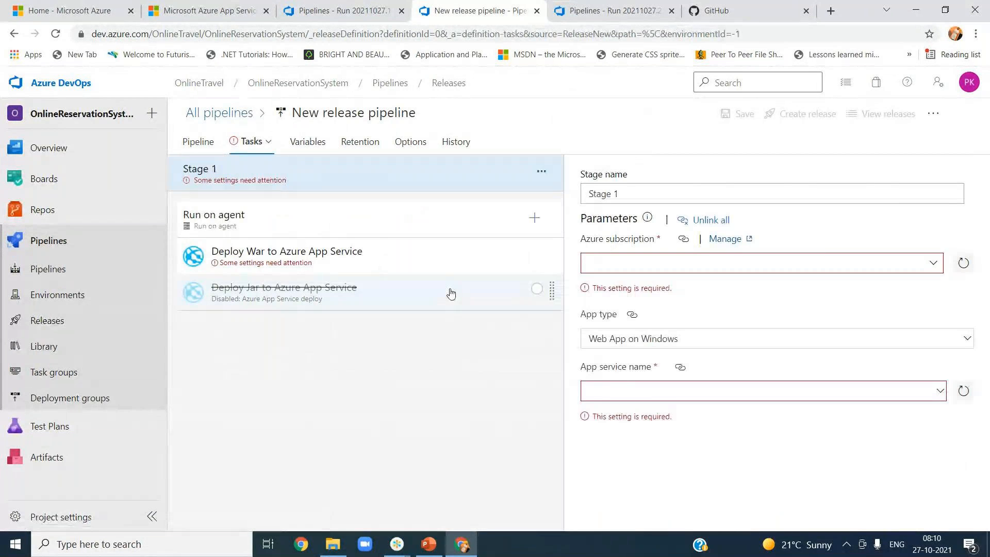
{"action": "mouse_move", "coordinate": [447, 520]}
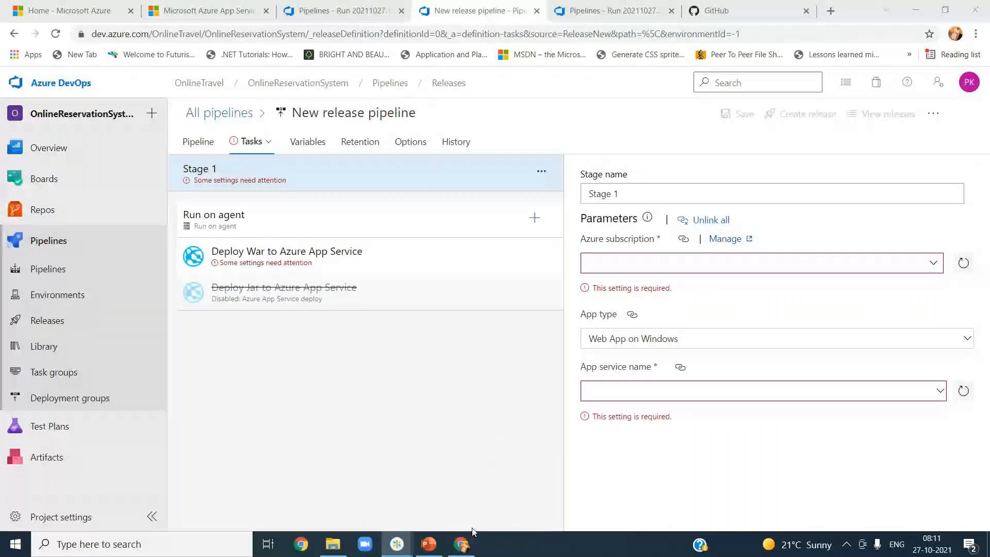
{"action": "left_click", "coordinate": [462, 543]}
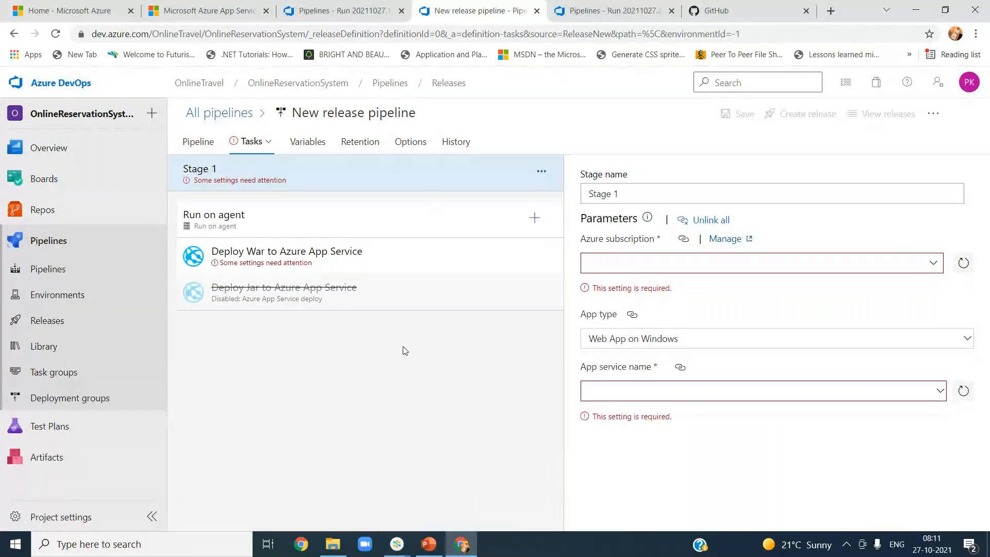
{"action": "left_click", "coordinate": [360, 270]}
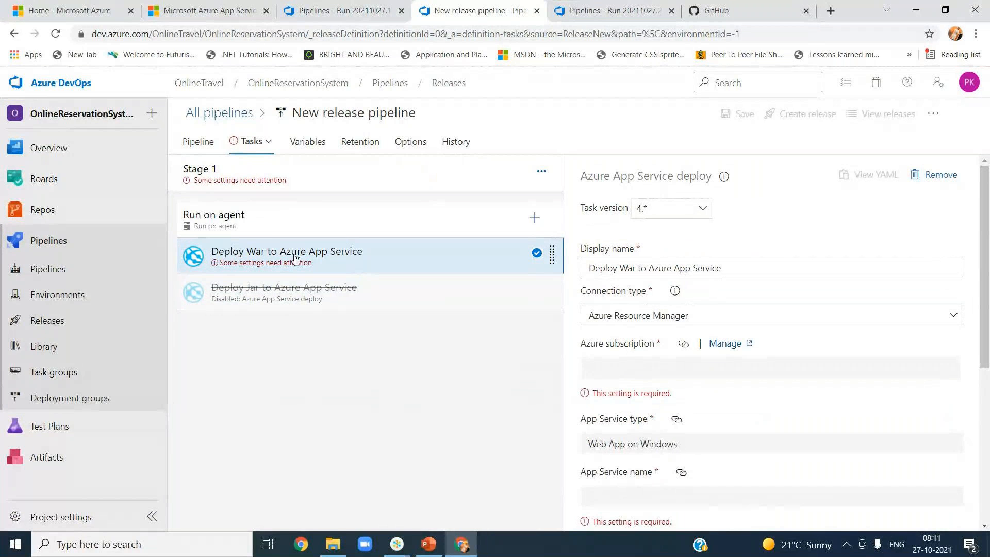
{"action": "left_click", "coordinate": [261, 301]}
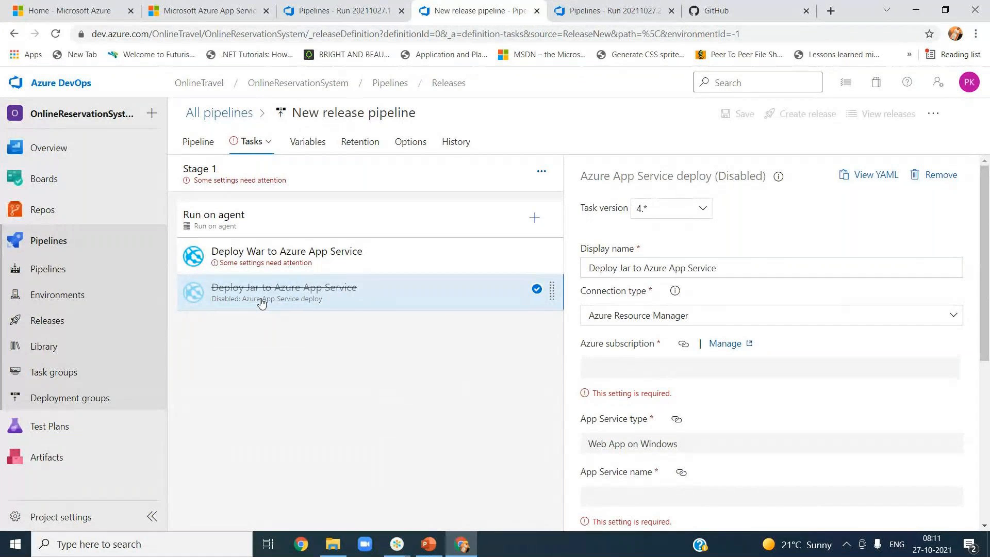
{"action": "left_click", "coordinate": [265, 257]}
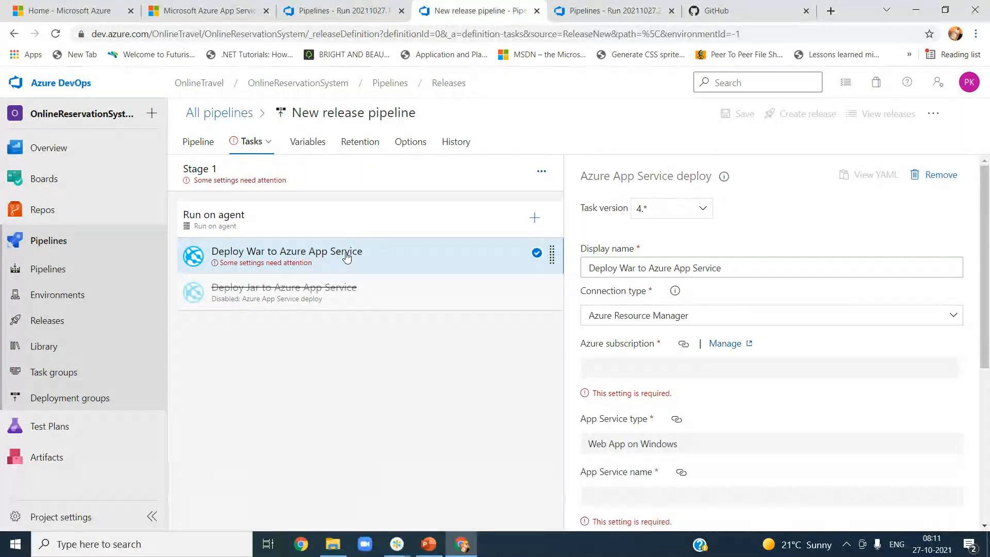
{"action": "left_click", "coordinate": [354, 295]}
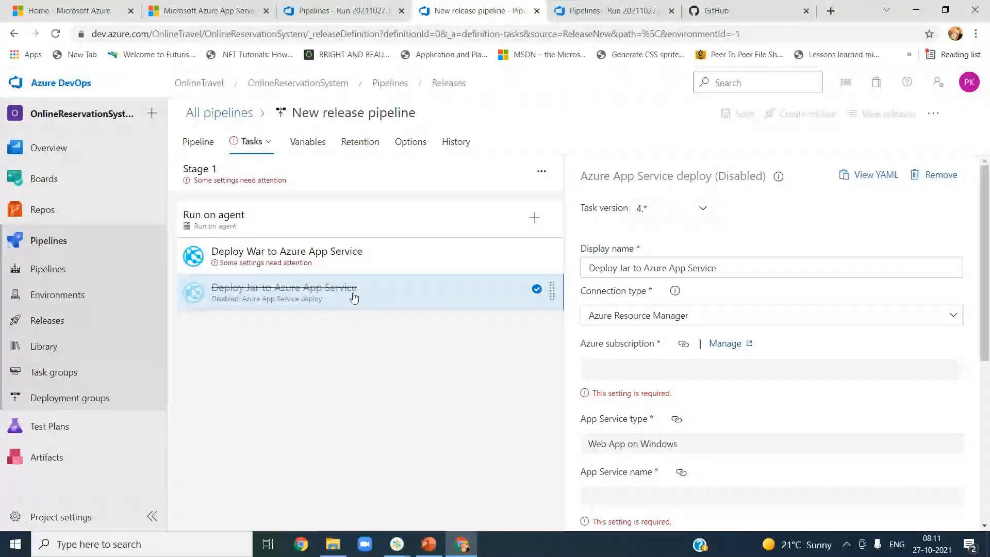
- Disable the Deploy War to Azure App Service task and enable the Deploy Jar to Azure App Service task
{"action": "left_click", "coordinate": [352, 253]}
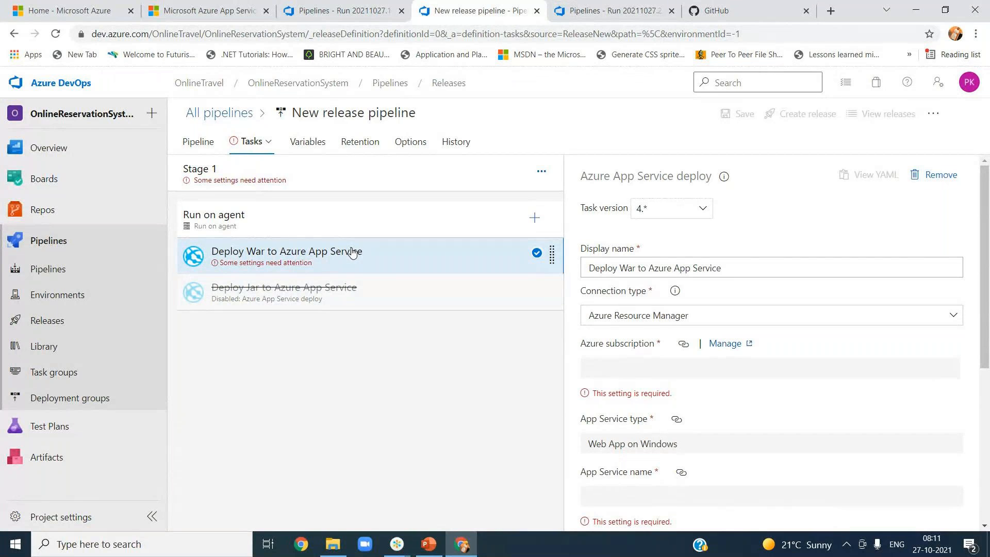
{"action": "right_click", "coordinate": [351, 258]}
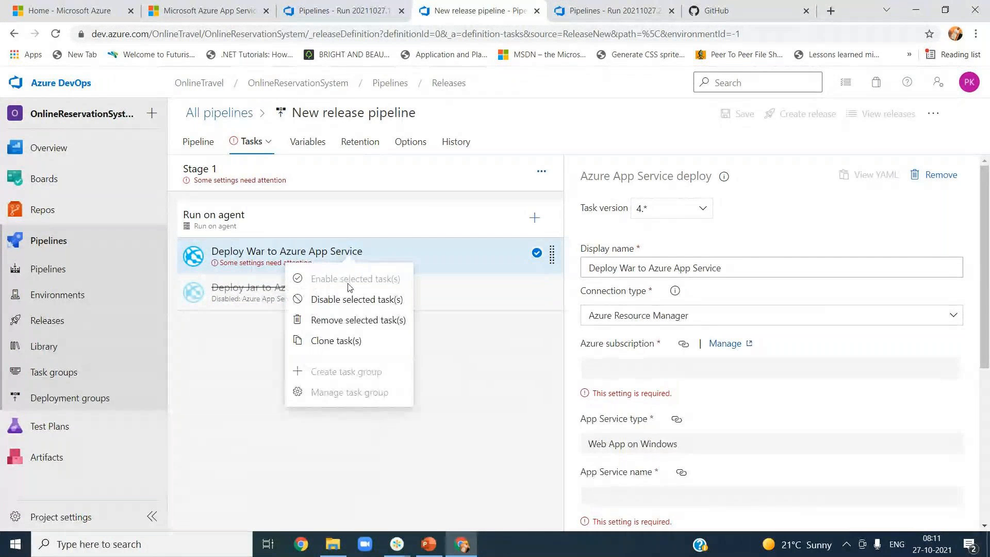
{"action": "left_click", "coordinate": [354, 299]}
{"action": "left_click", "coordinate": [333, 301]}
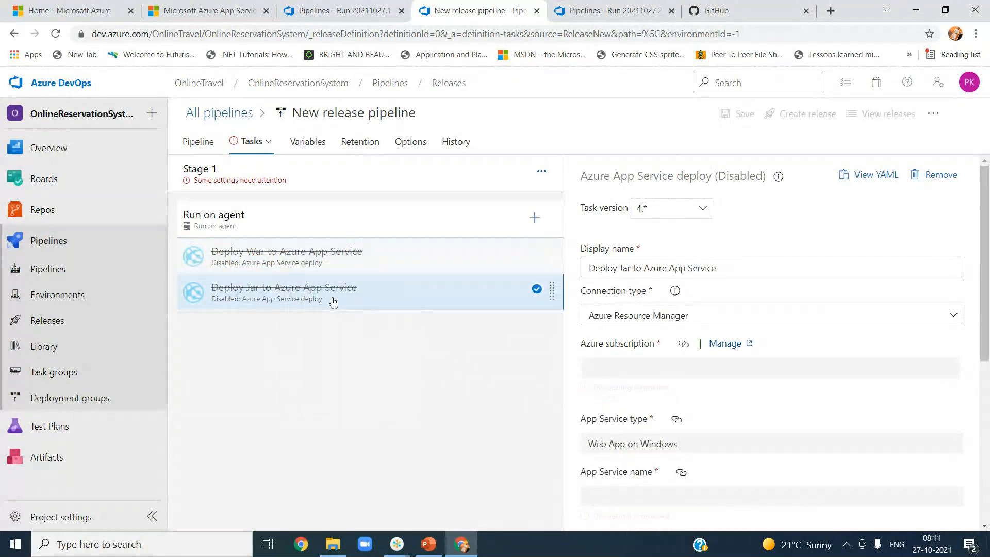
{"action": "right_click", "coordinate": [332, 302]}
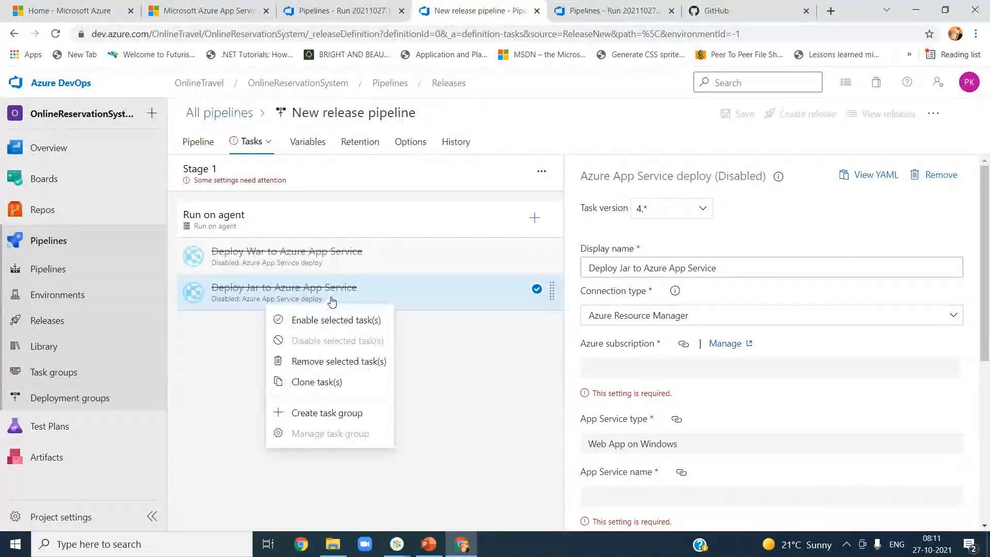
{"action": "left_click", "coordinate": [332, 321]}
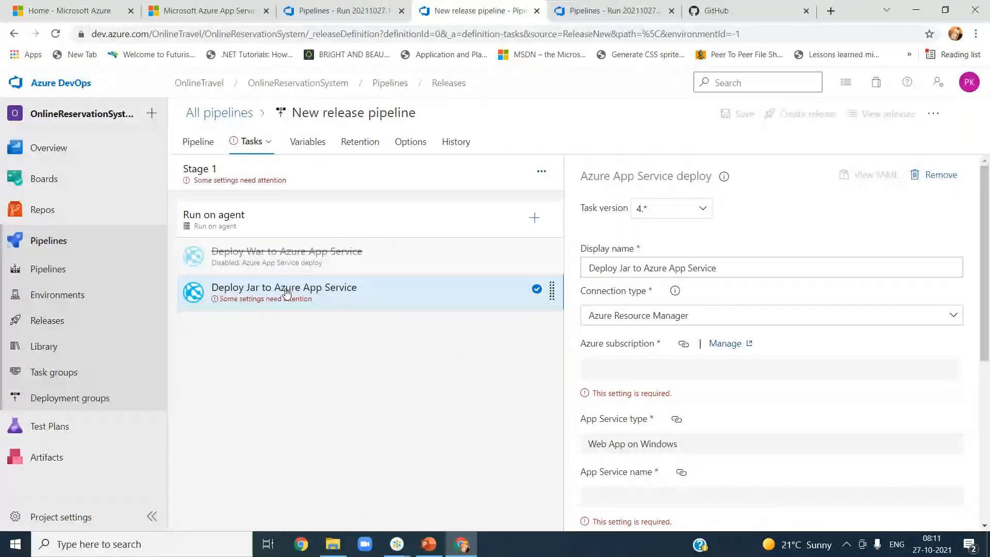
- Set Stage 1's parameters to the Pay-As-You-Go service connection, app type Web App on Windows and app service yourjourneys
{"action": "left_click", "coordinate": [308, 184]}
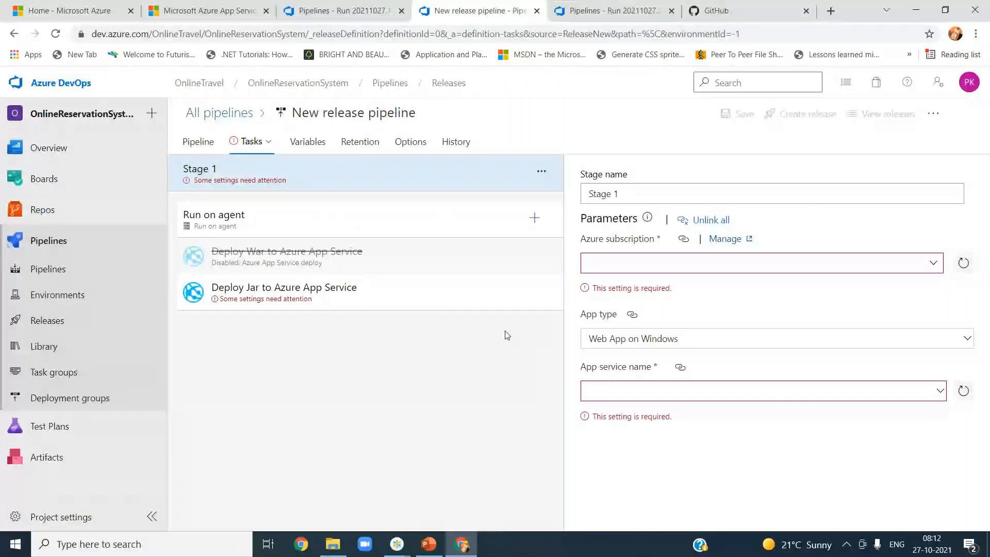
{"action": "left_click", "coordinate": [932, 265]}
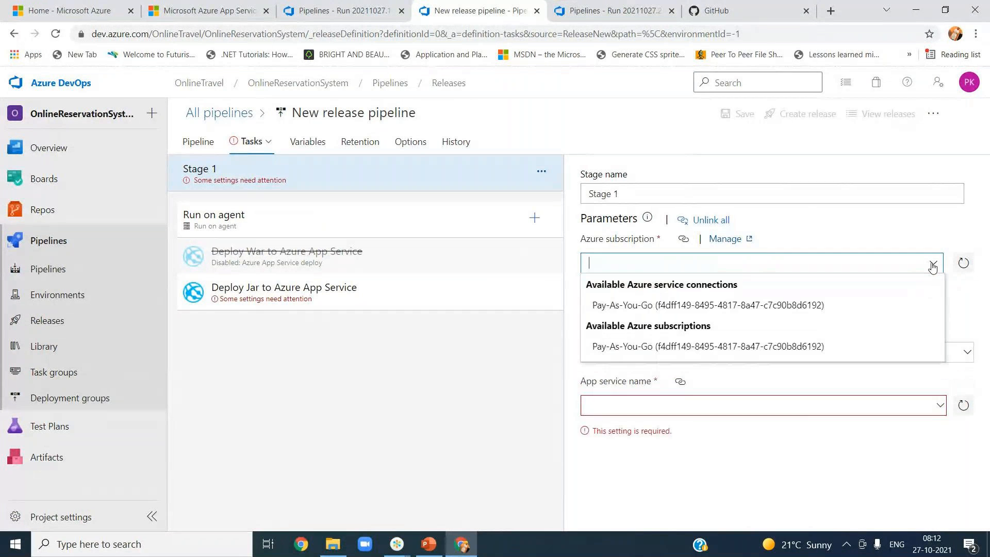
{"action": "left_click", "coordinate": [752, 306]}
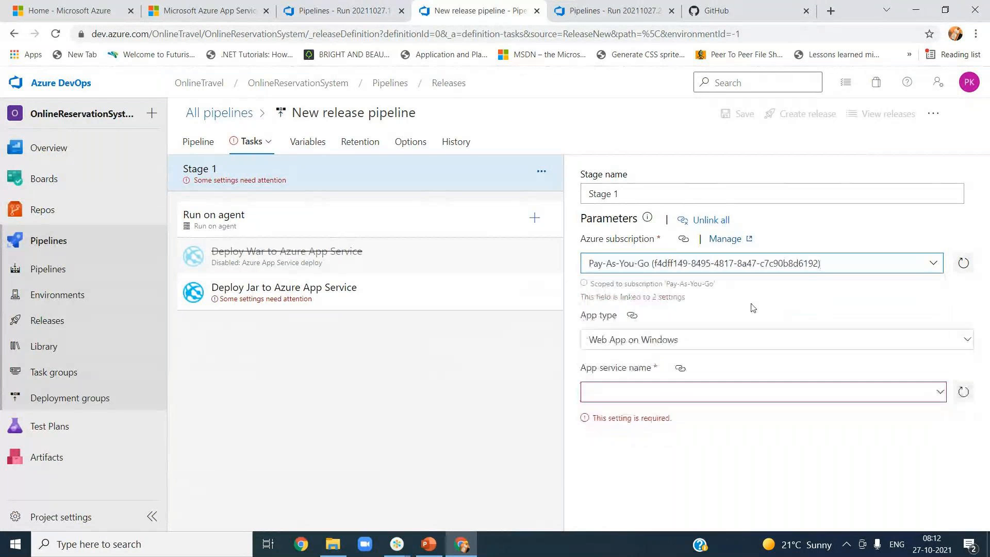
{"action": "left_click", "coordinate": [962, 330]}
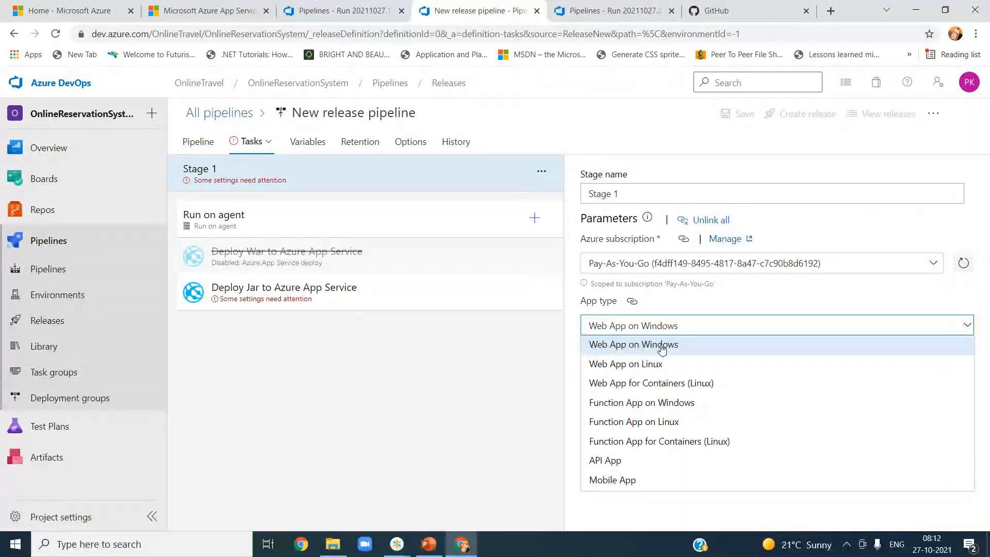
{"action": "left_click", "coordinate": [662, 346]}
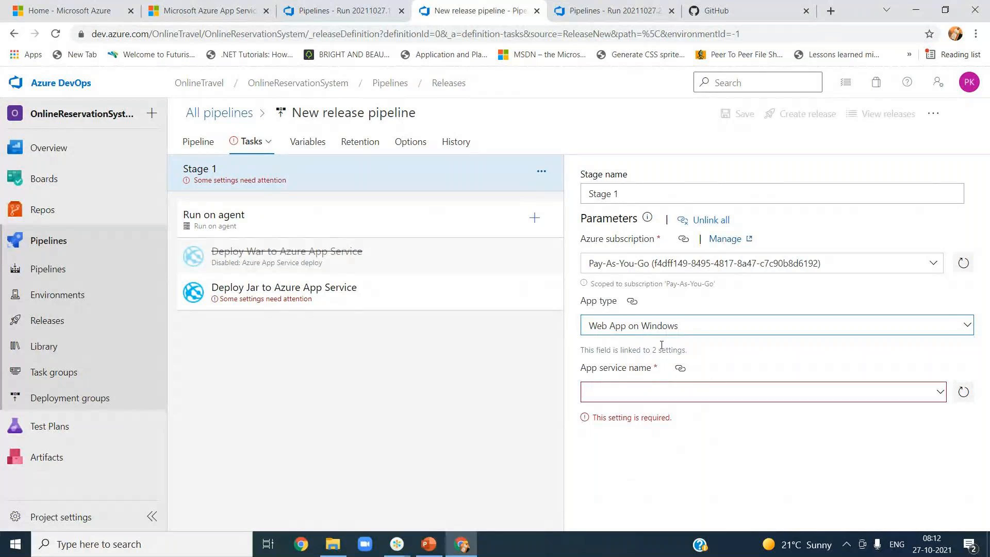
{"action": "left_click", "coordinate": [946, 393]}
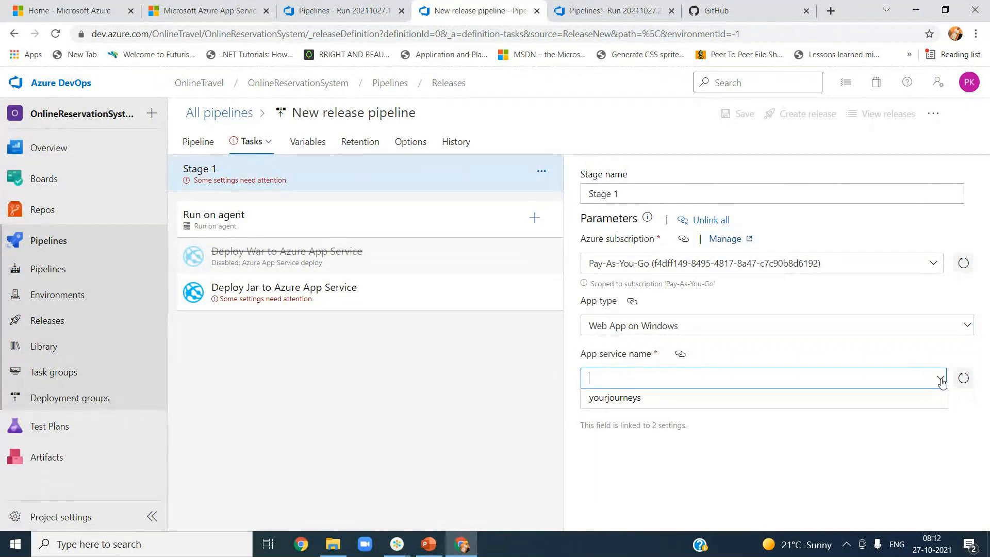
{"action": "left_click", "coordinate": [624, 402]}
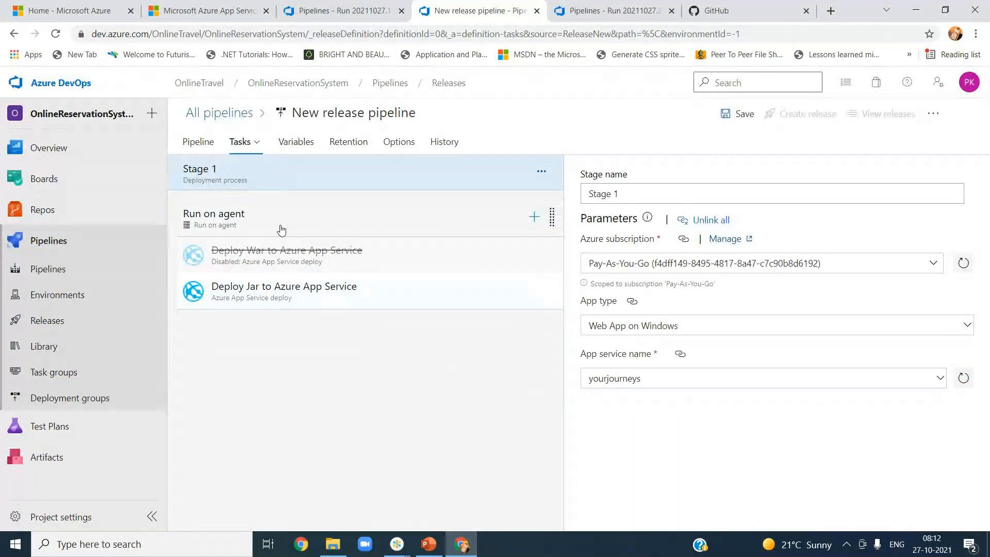
- Set the Deploy Jar to Azure App Service task's package to drop/app/.mvn/wrapper/maven-wrapper.jar from the linked Maven-CI build artifact
{"action": "left_click", "coordinate": [281, 229]}
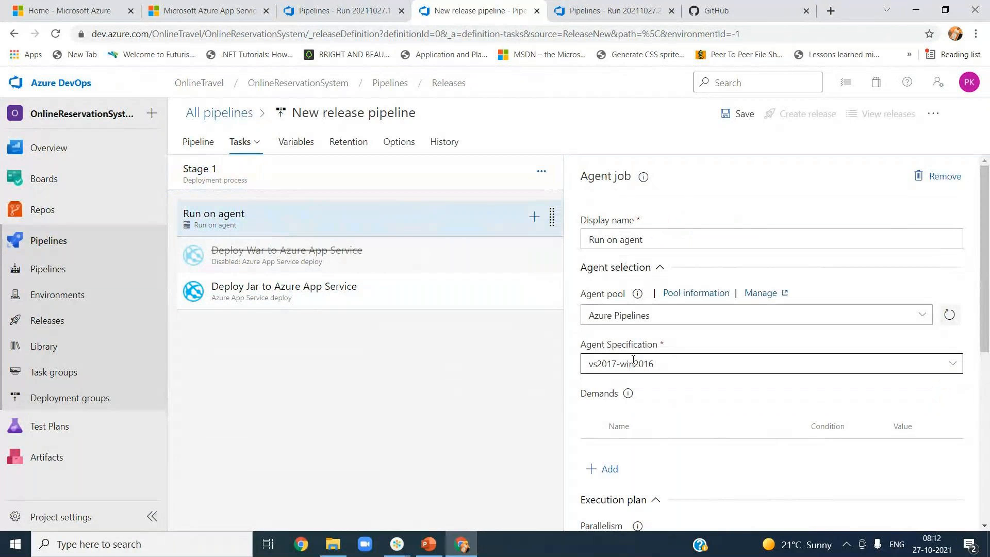
{"action": "left_click", "coordinate": [282, 304]}
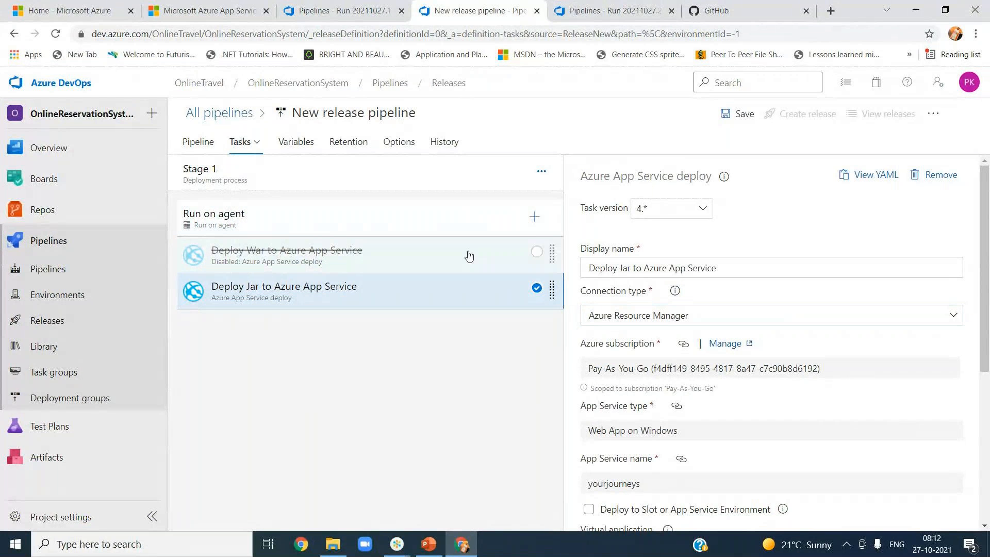
{"action": "left_click_drag", "start_coordinate": [983, 318], "coordinate": [987, 394]}
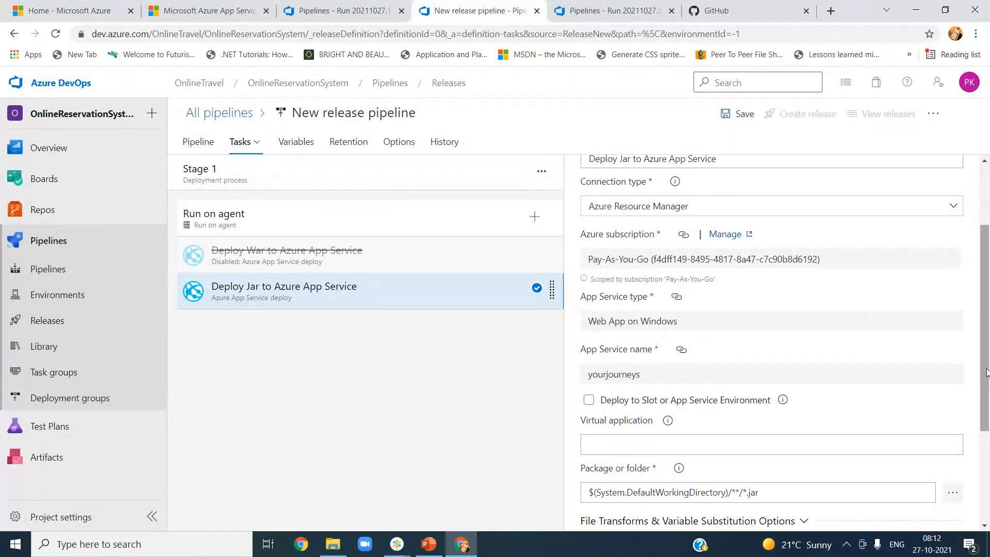
{"action": "scroll", "coordinate": [807, 331], "scroll_direction": "down", "scroll_amount": 3}
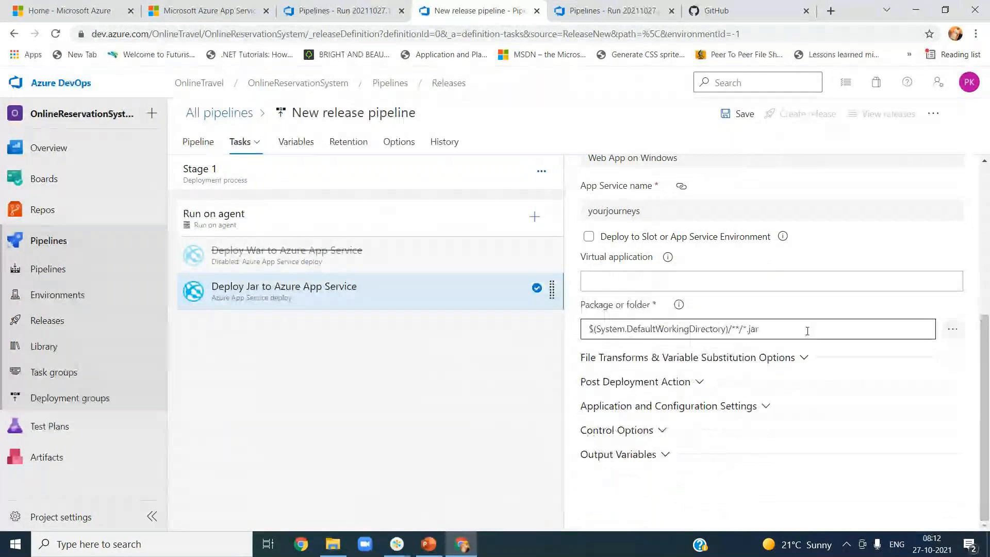
{"action": "left_click", "coordinate": [807, 331]}
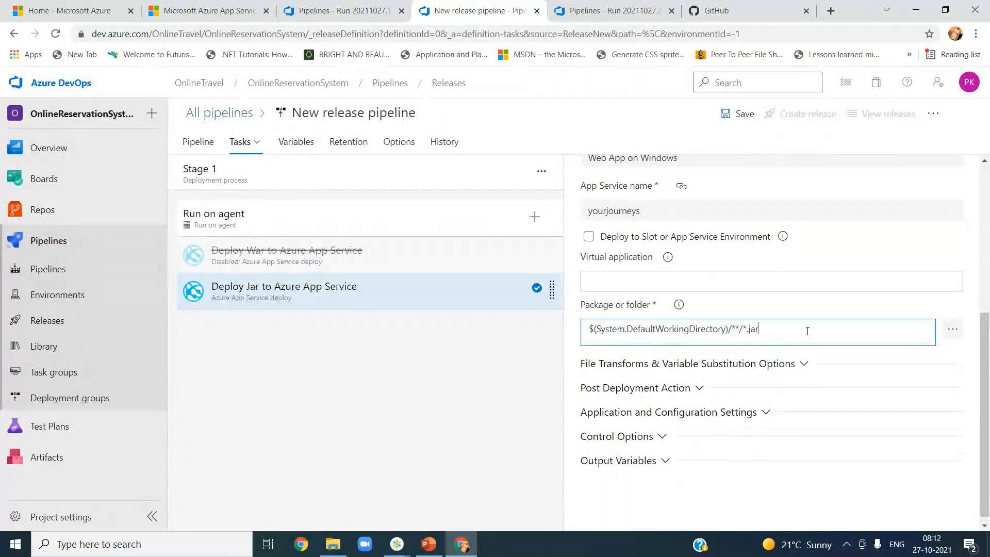
{"action": "left_click", "coordinate": [956, 335]}
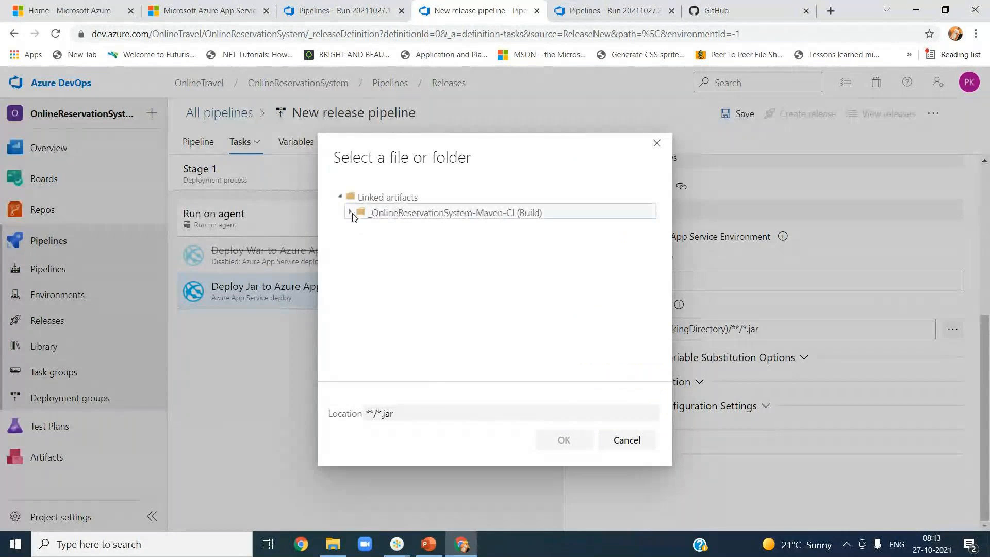
{"action": "left_click", "coordinate": [353, 213]}
{"action": "left_click", "coordinate": [360, 227]}
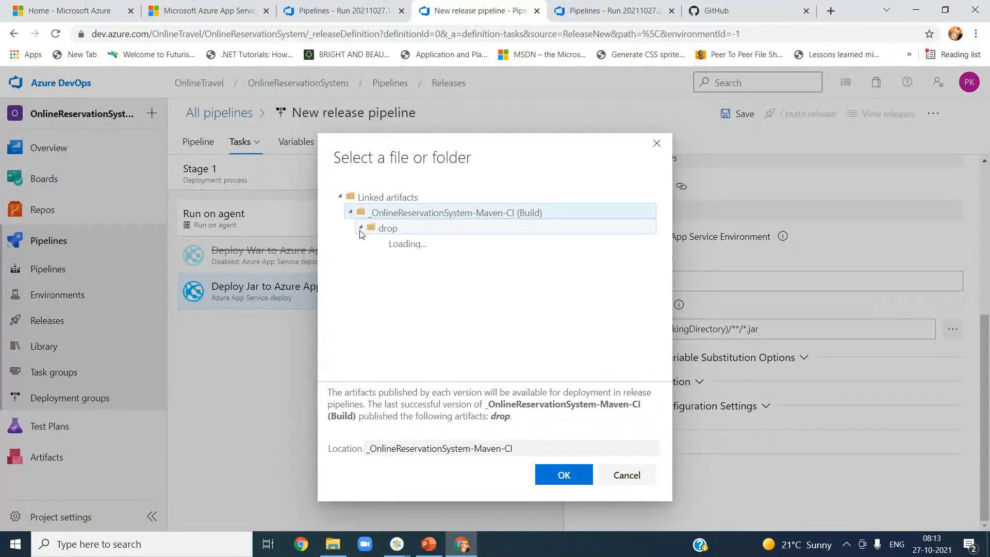
{"action": "left_click", "coordinate": [369, 243]}
{"action": "left_click", "coordinate": [382, 260]}
{"action": "left_click", "coordinate": [391, 275]}
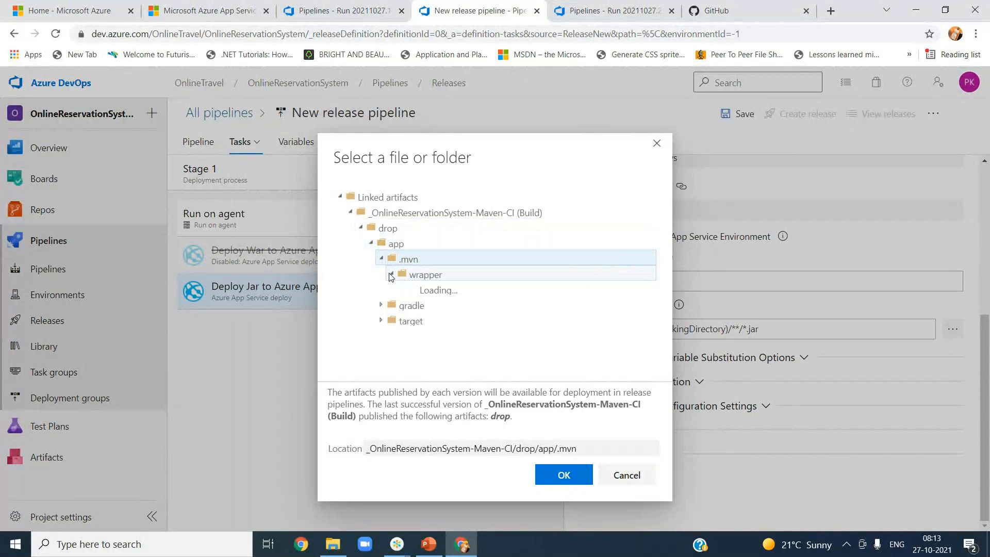
{"action": "left_click", "coordinate": [448, 289]}
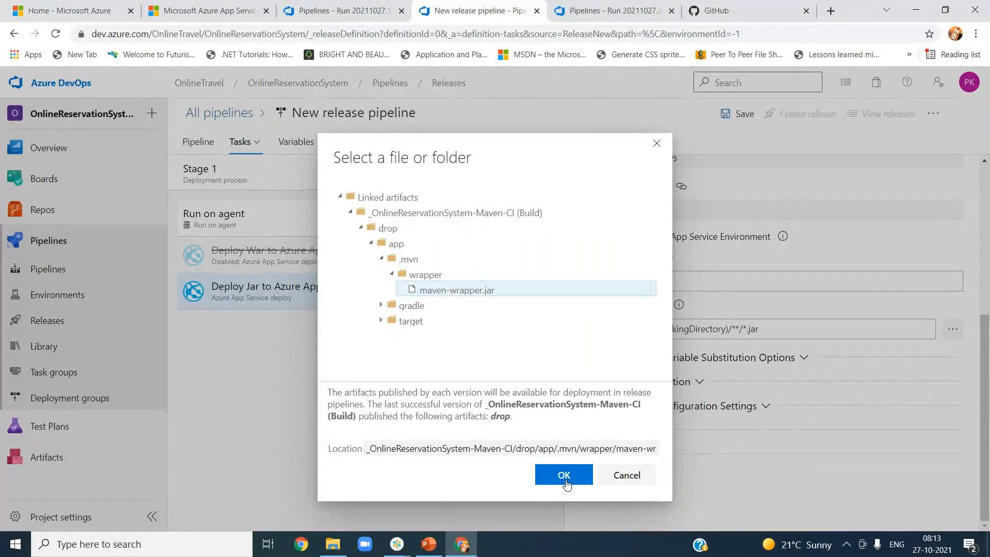
{"action": "left_click", "coordinate": [564, 475]}
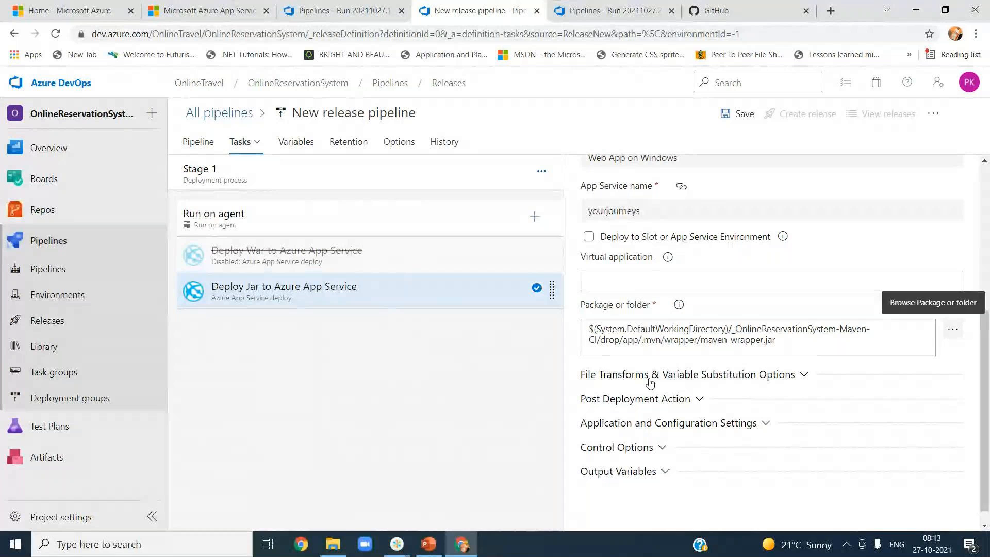
- Expand the jar task's File Transforms & Variable Substitution Options to review the web.config parameters, and save the release pipeline
{"action": "left_click", "coordinate": [685, 375]}
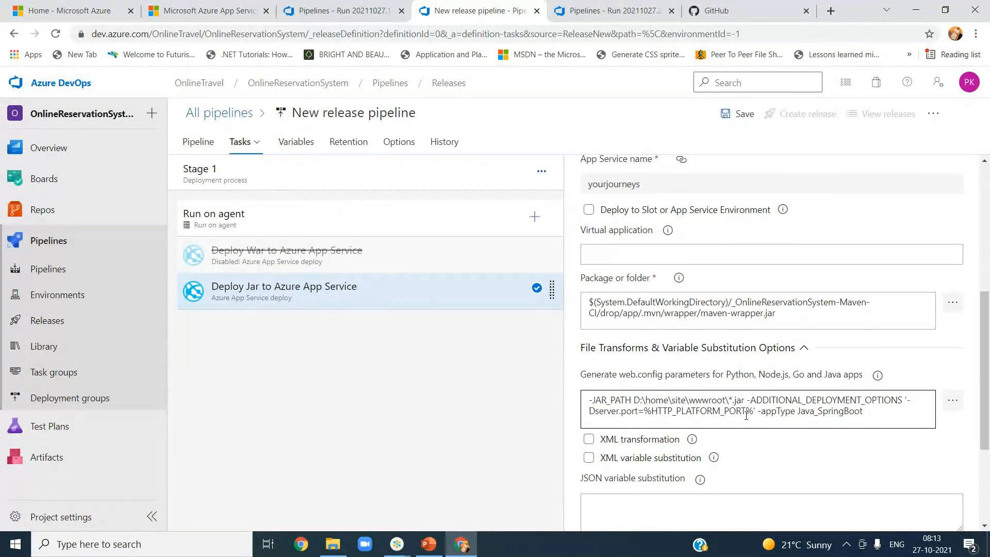
{"action": "left_click_drag", "start_coordinate": [986, 394], "coordinate": [988, 356]}
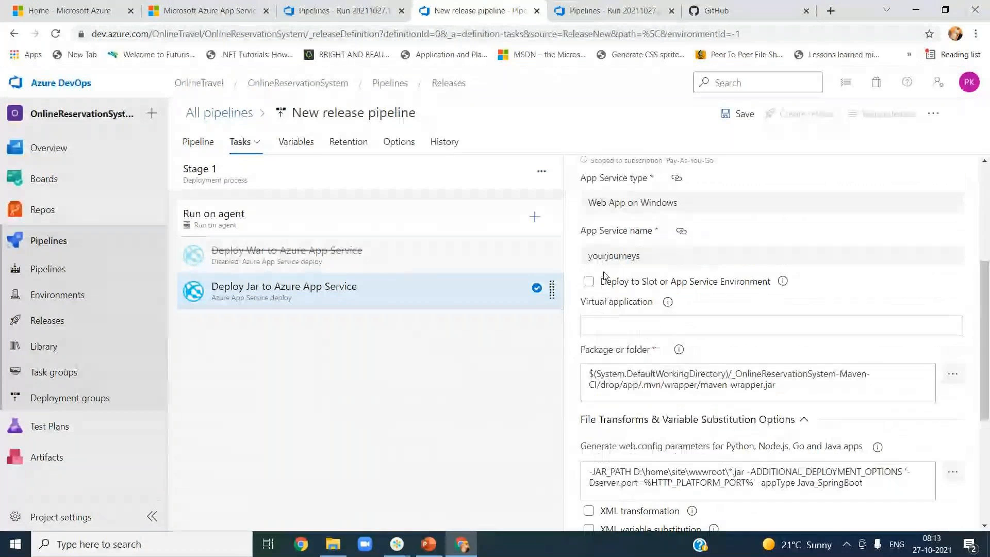
{"action": "scroll", "coordinate": [982, 276], "scroll_direction": "up", "scroll_amount": 2}
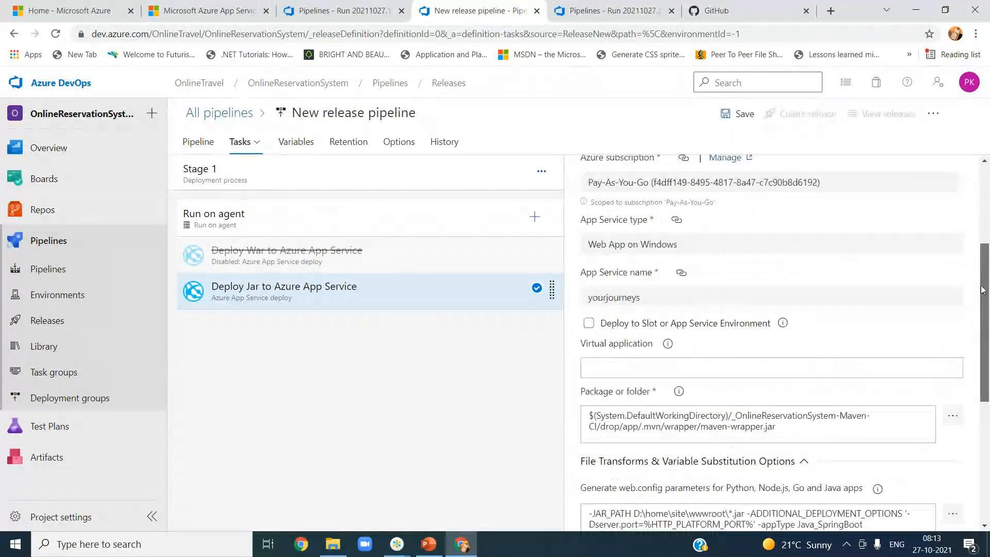
{"action": "scroll", "coordinate": [982, 276], "scroll_direction": "up", "scroll_amount": 4}
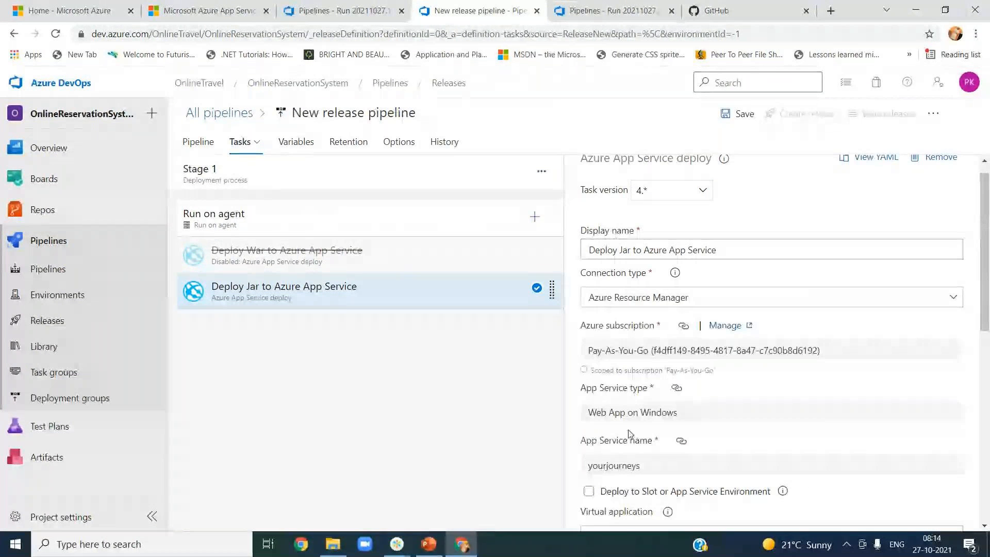
{"action": "left_click", "coordinate": [727, 113]}
{"action": "left_click", "coordinate": [542, 378]}
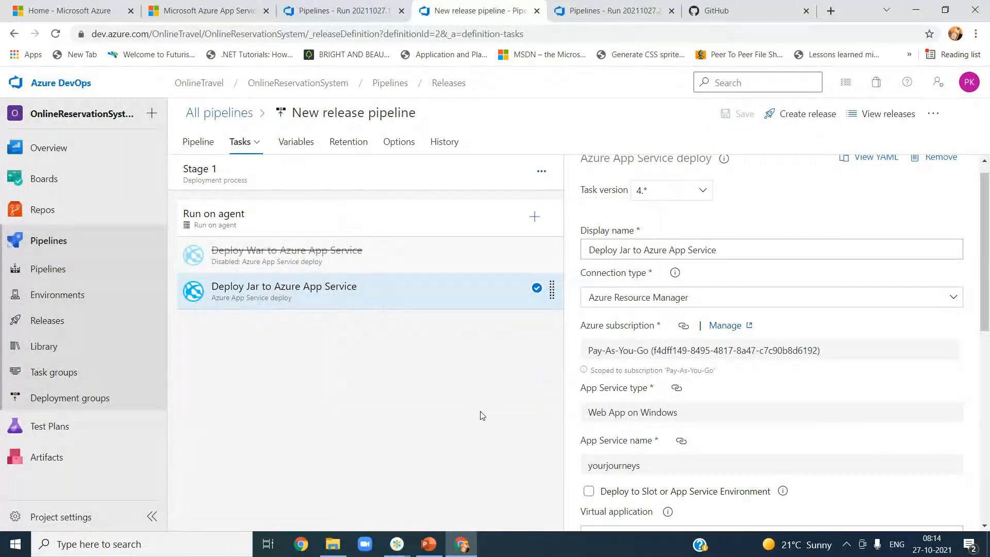
- Create a release from build version 20211027.2 with Stage 1's trigger changed to manual, and open that release
{"action": "left_click", "coordinate": [794, 114]}
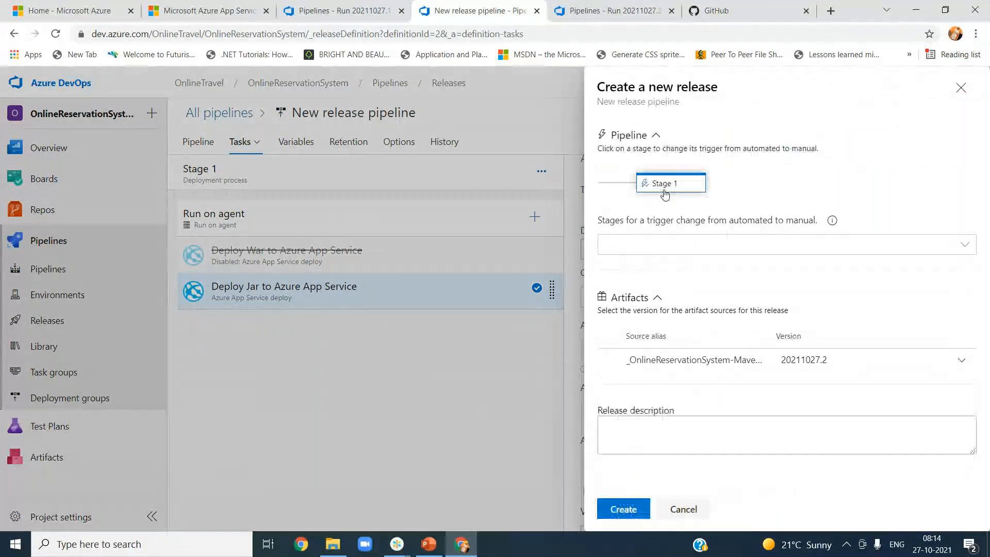
{"action": "left_click", "coordinate": [665, 194]}
{"action": "left_click", "coordinate": [624, 509]}
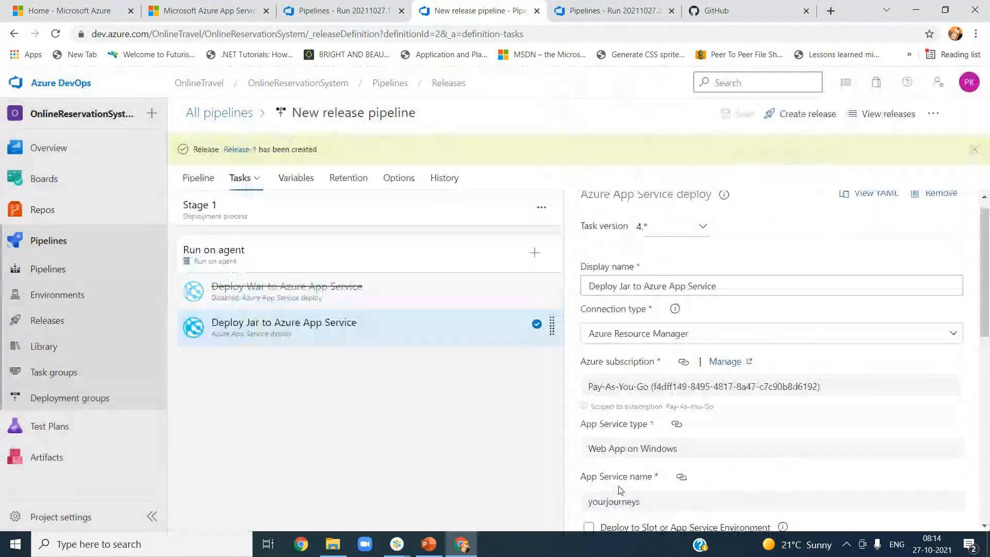
{"action": "left_click", "coordinate": [239, 150]}
- Deploy Stage 1 of the release without a comment and open its deployment logs
{"action": "mouse_move", "coordinate": [456, 268]}
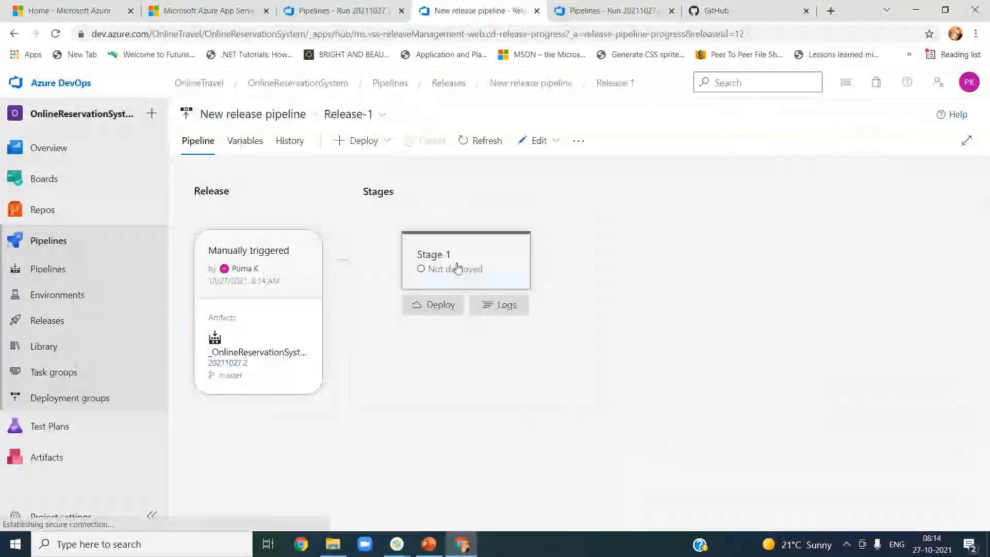
{"action": "left_click", "coordinate": [437, 307]}
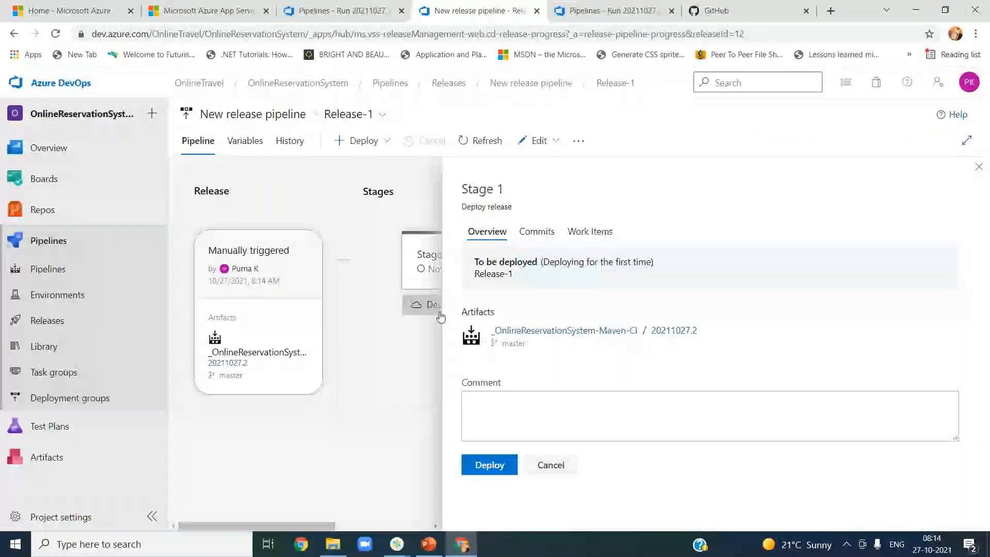
{"action": "left_click", "coordinate": [490, 466]}
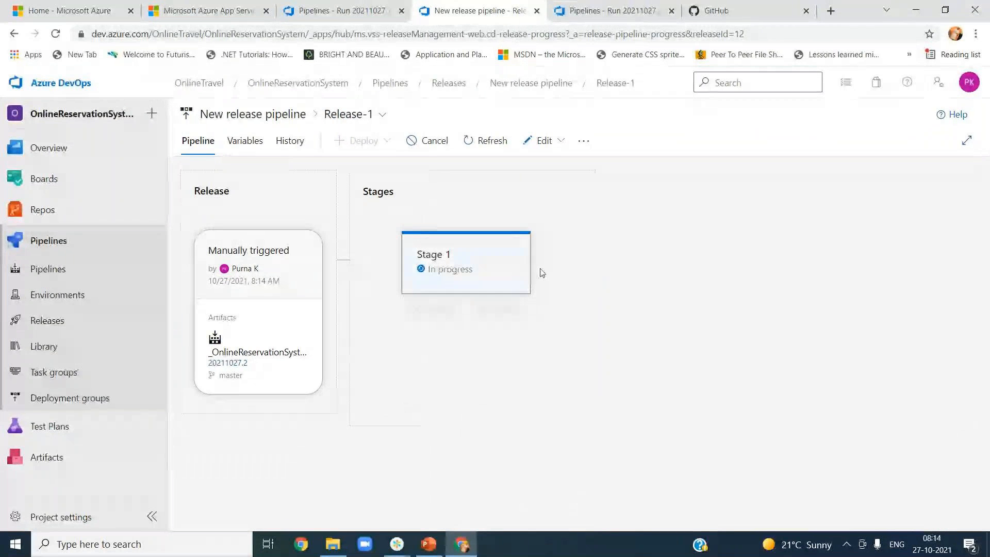
{"action": "mouse_move", "coordinate": [526, 288]}
{"action": "left_click", "coordinate": [497, 310]}
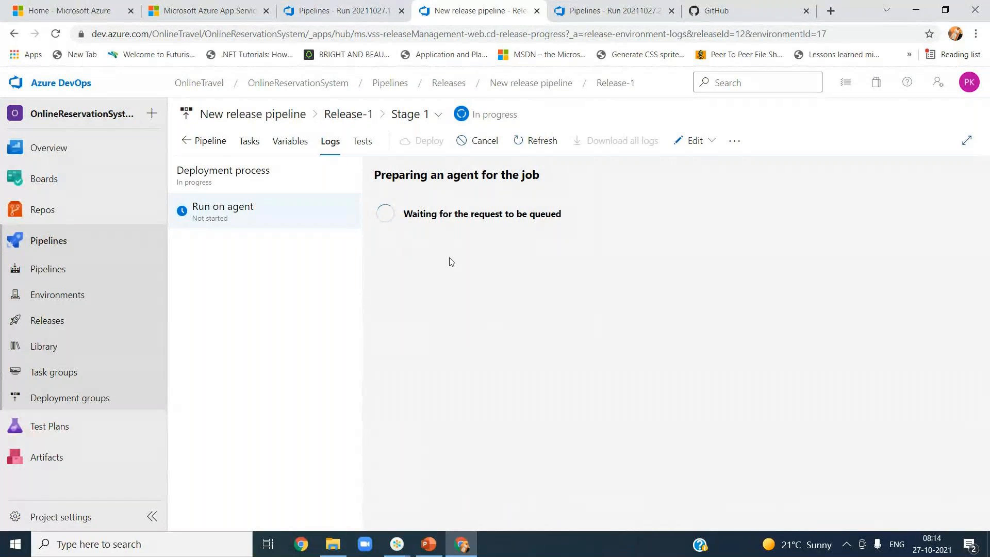
- Check the live yourjourneys page, the app service's overview with its FTP hostname, the published build artifacts and the Stage 1 deployment log
{"action": "left_click", "coordinate": [180, 14]}
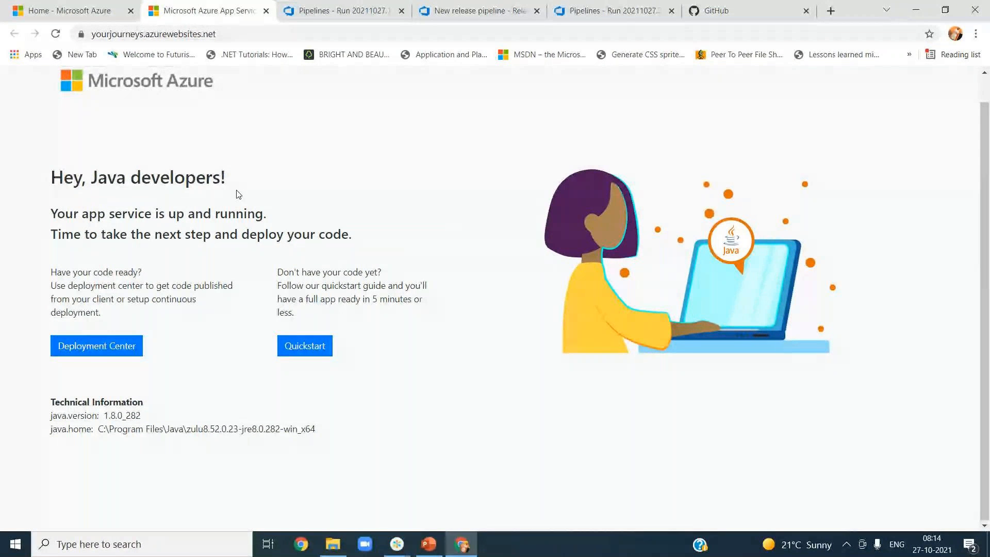
{"action": "left_click", "coordinate": [81, 10]}
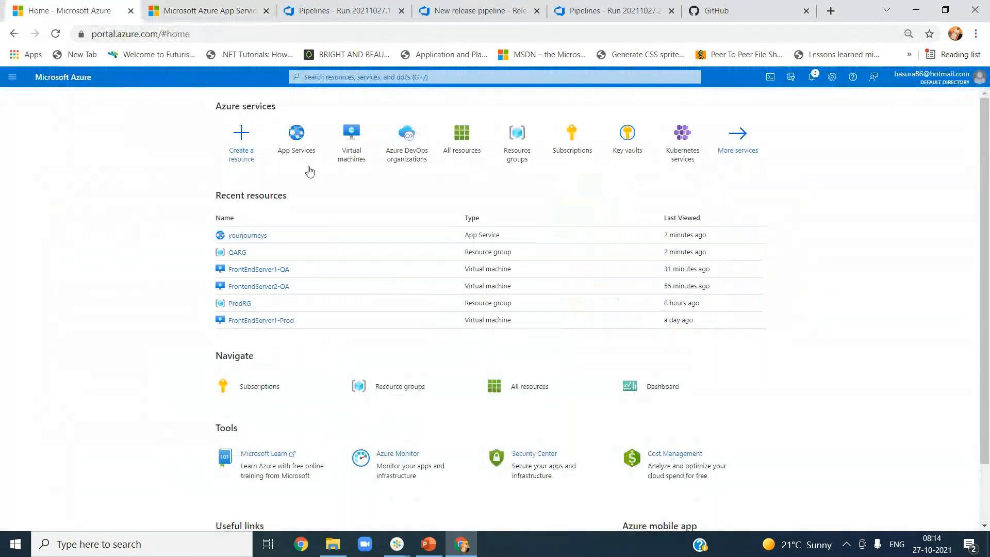
{"action": "left_click", "coordinate": [250, 236]}
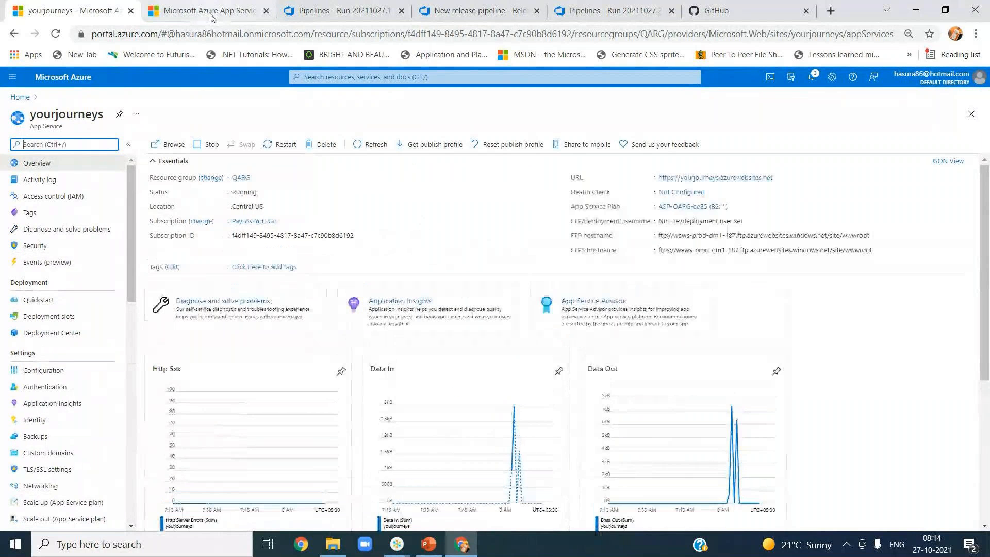
{"action": "left_click", "coordinate": [584, 8]}
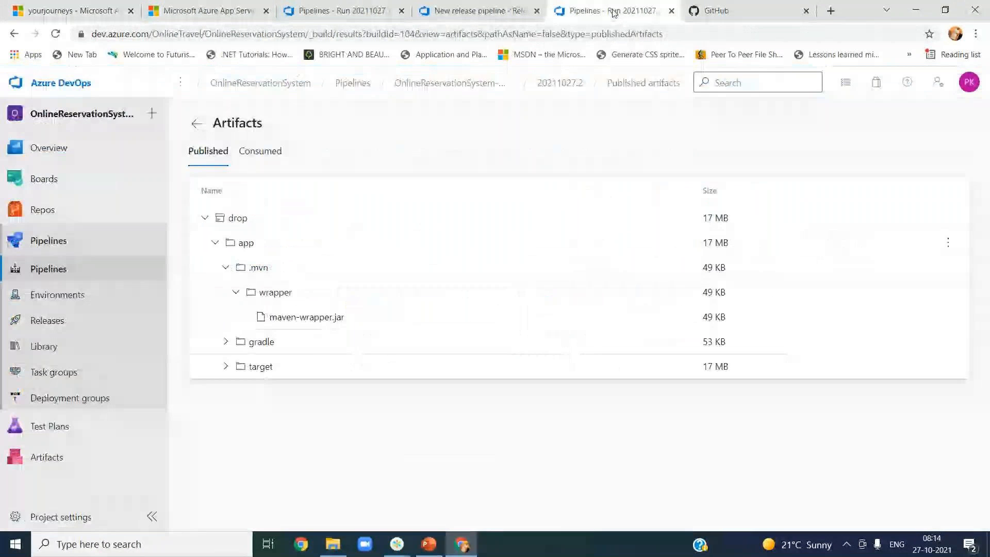
{"action": "left_click", "coordinate": [447, 16]}
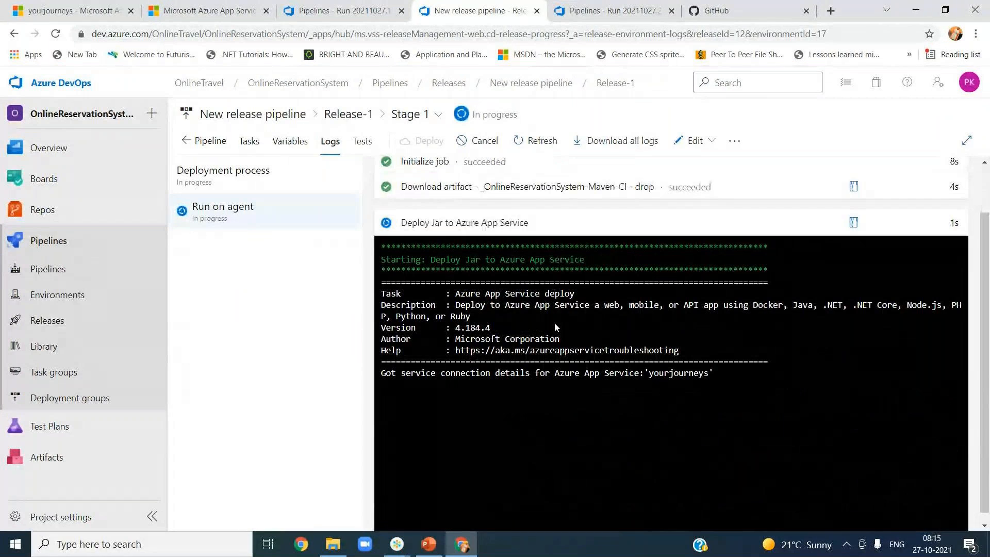
{"action": "left_click", "coordinate": [79, 10]}
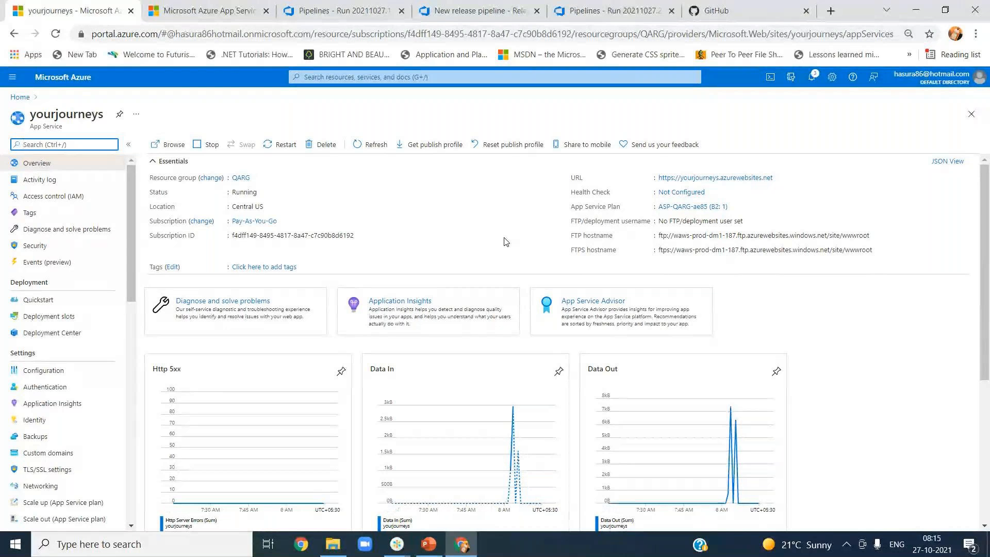
{"action": "key", "text": "ctrl+/"}
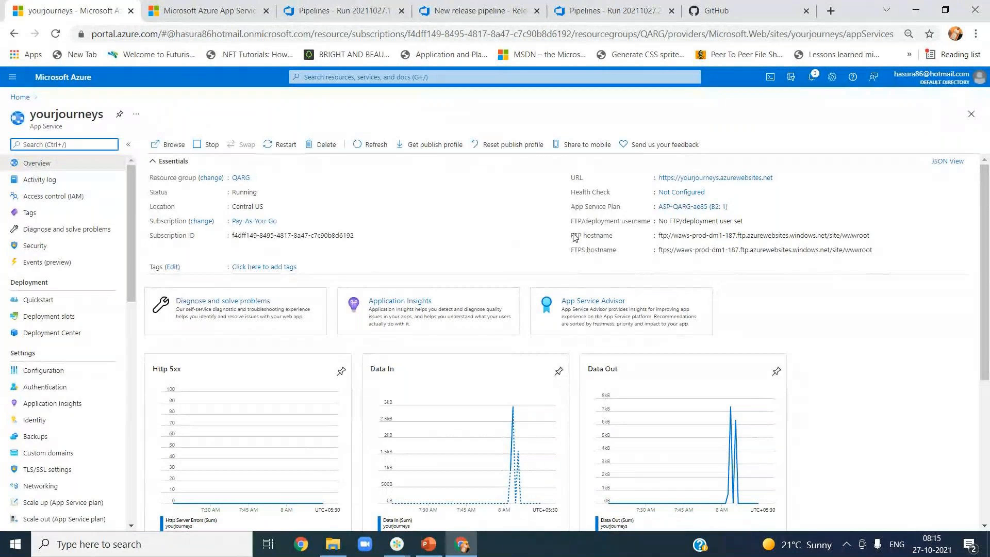
{"action": "left_click_drag", "start_coordinate": [572, 235], "coordinate": [614, 238]}
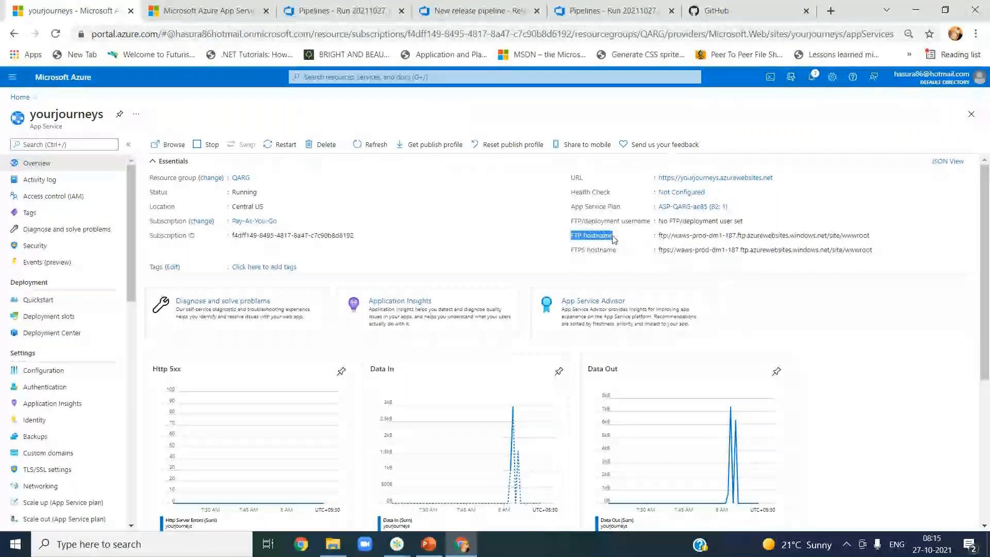
{"action": "left_click", "coordinate": [577, 255]}
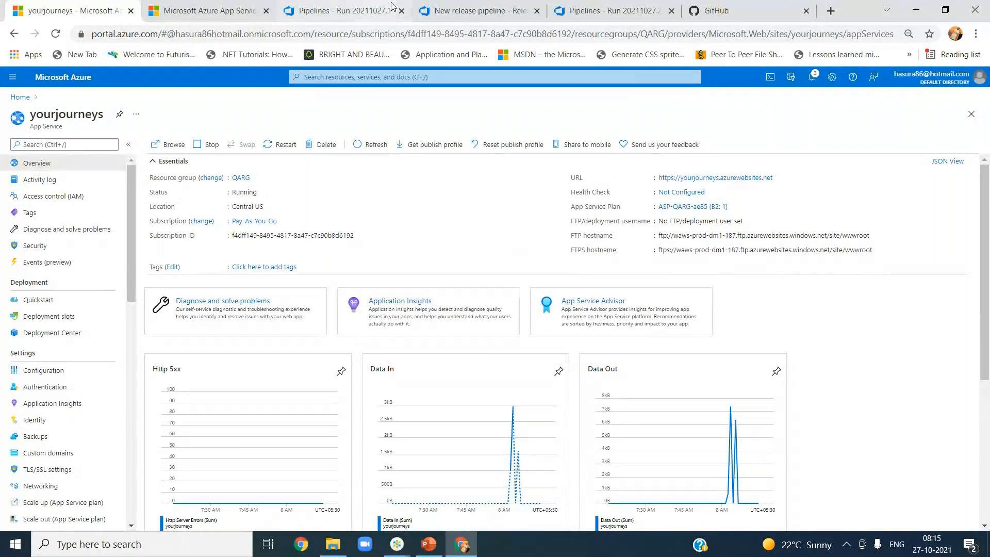
{"action": "left_click", "coordinate": [477, 9]}
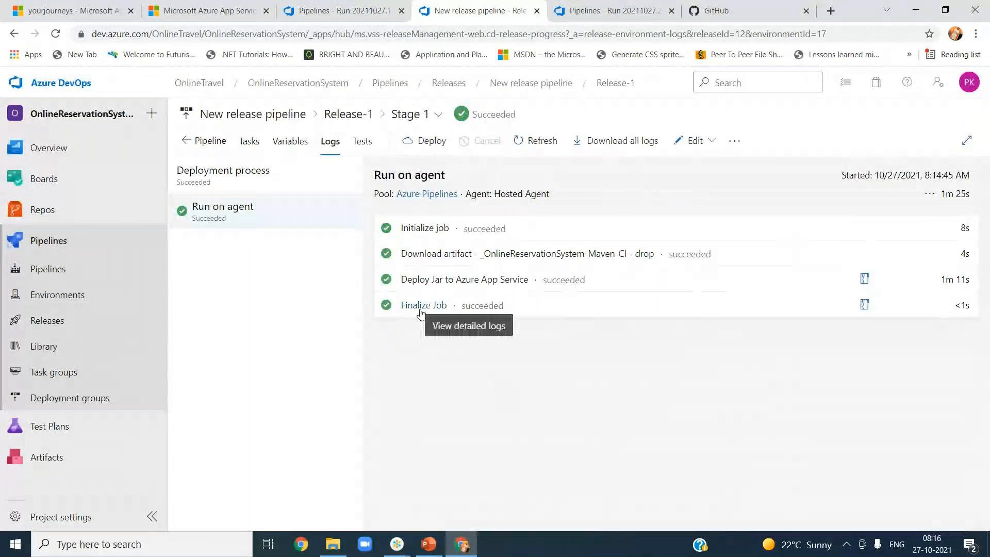
- Open the Deploy Jar to Azure App Service log and its deployment log link, and reload the yourjourneys website to check the deployment
{"action": "left_click", "coordinate": [437, 281]}
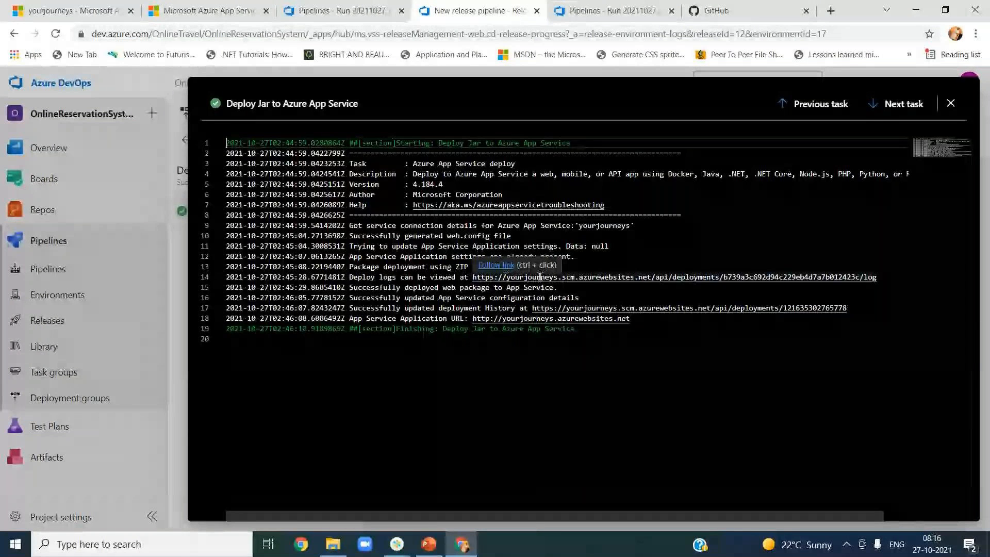
{"action": "left_click", "coordinate": [506, 273], "text": "ctrl"}
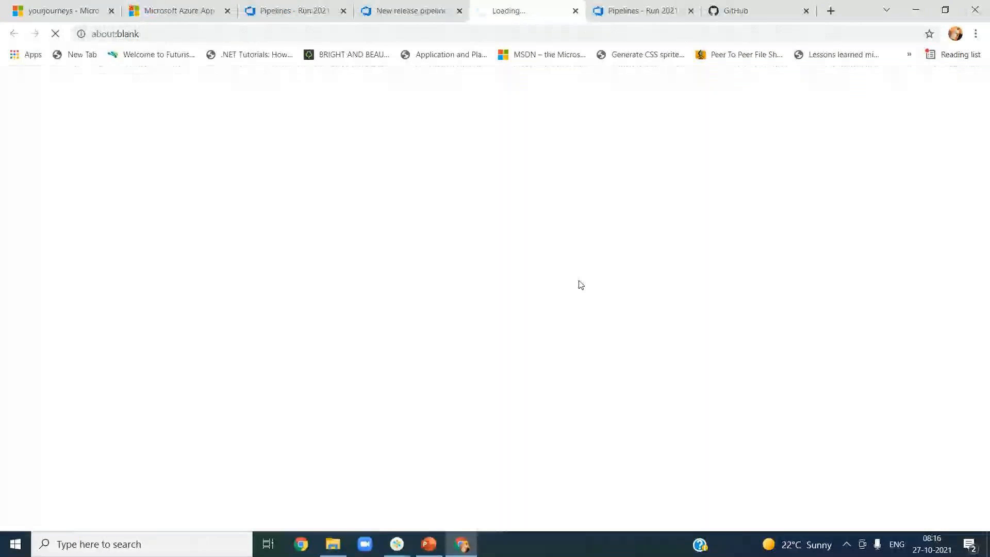
{"action": "left_click", "coordinate": [80, 11]}
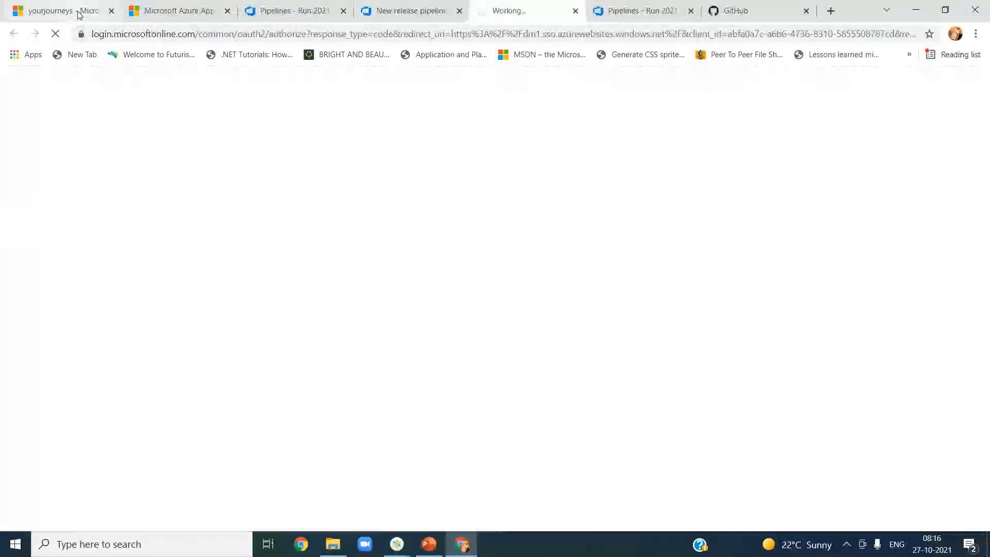
{"action": "left_click", "coordinate": [192, 11]}
{"action": "left_click", "coordinate": [55, 35]}
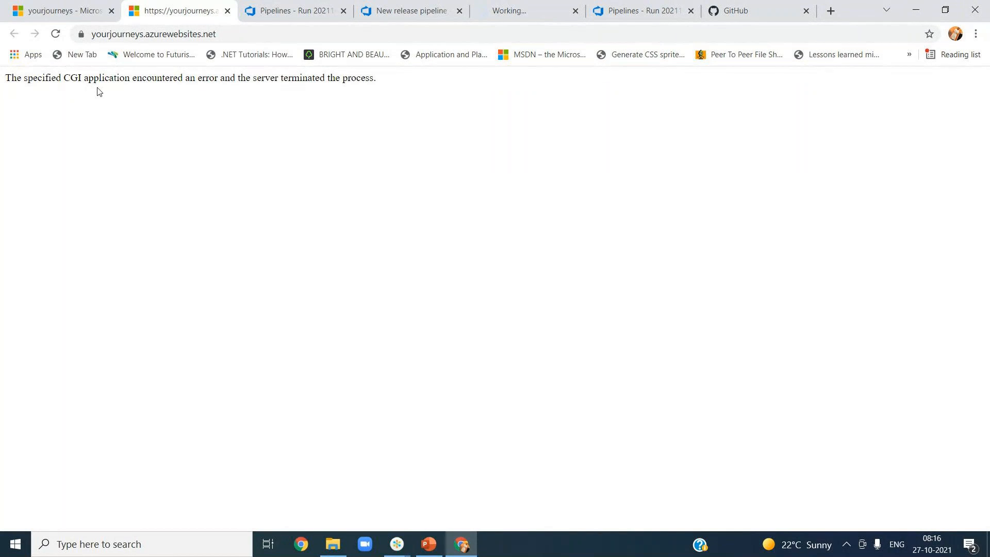
- Examine the error message on the yourjourneys website and compare it with the app's deployment log
{"action": "left_click_drag", "start_coordinate": [88, 78], "coordinate": [375, 86]}
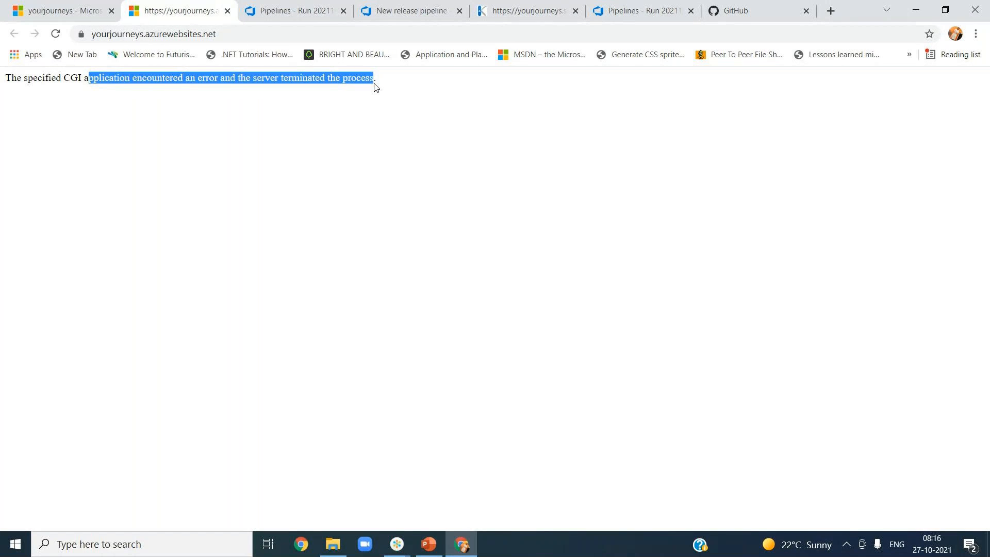
{"action": "left_click", "coordinate": [375, 87]}
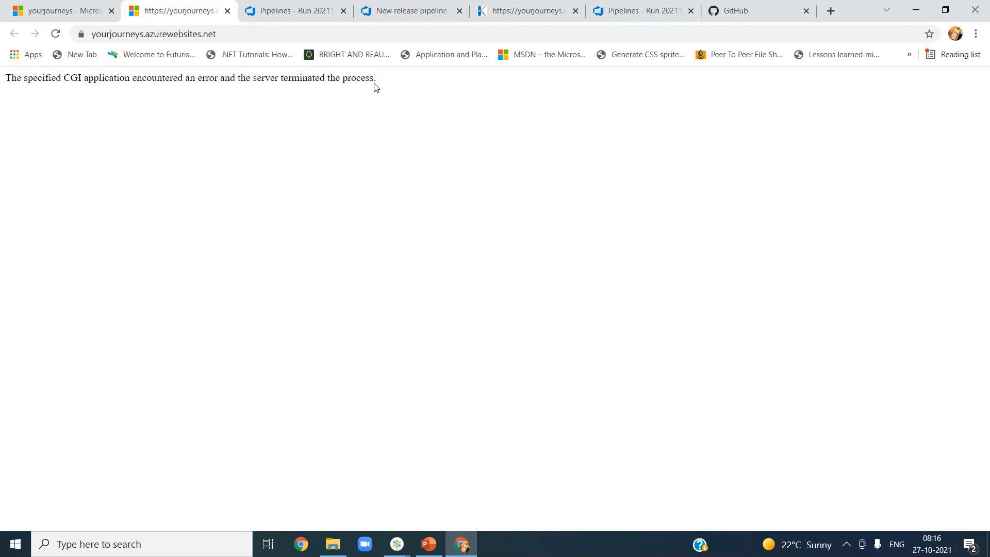
{"action": "left_click_drag", "start_coordinate": [373, 80], "coordinate": [5, 78]}
{"action": "left_click", "coordinate": [49, 88]}
{"action": "left_click", "coordinate": [376, 78]}
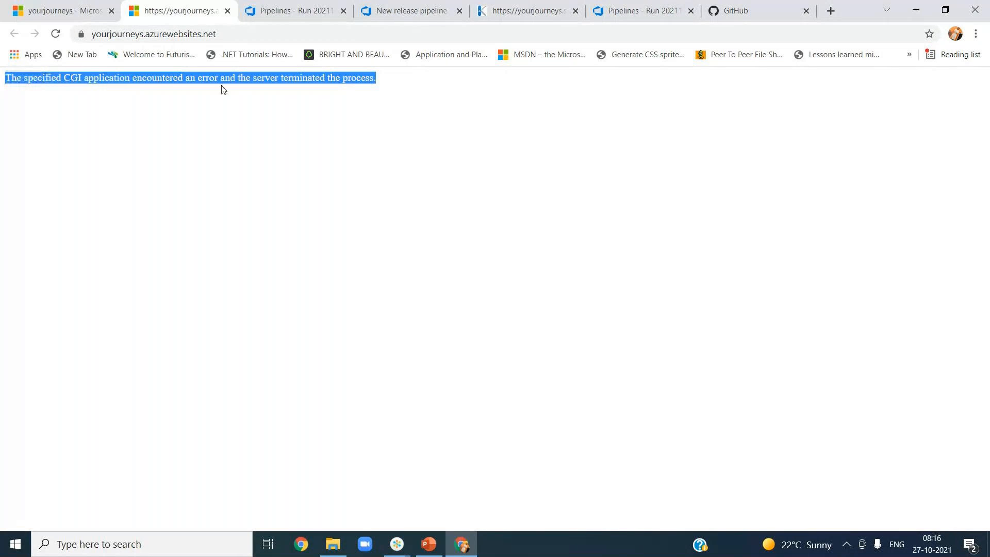
{"action": "left_click", "coordinate": [229, 98]}
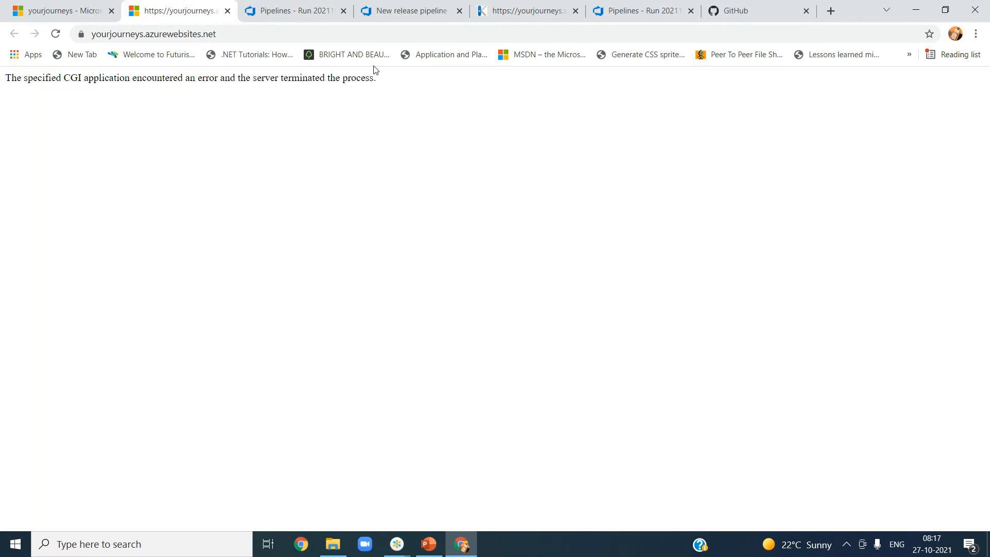
{"action": "left_click_drag", "start_coordinate": [381, 80], "coordinate": [276, 80]}
{"action": "left_click", "coordinate": [50, 78]}
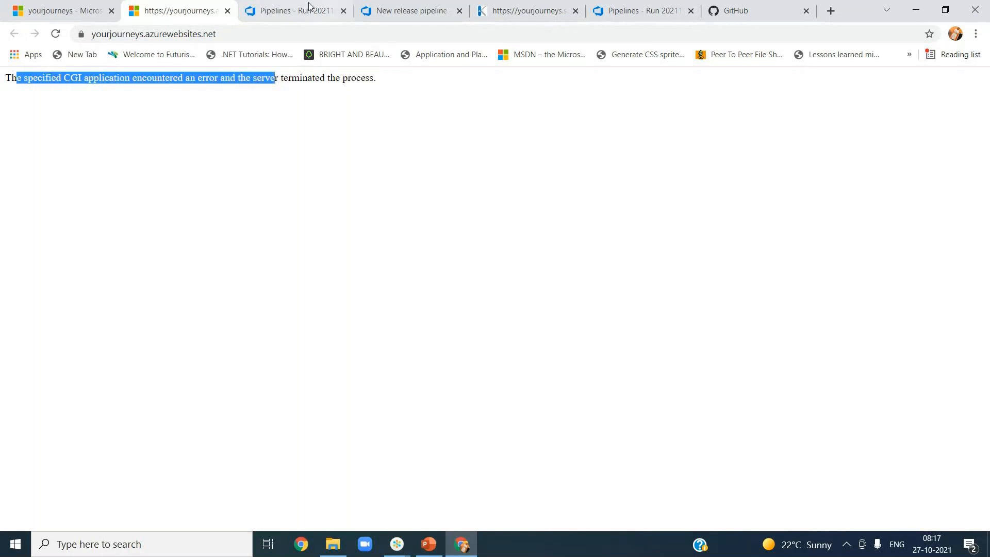
{"action": "left_click", "coordinate": [743, 10]}
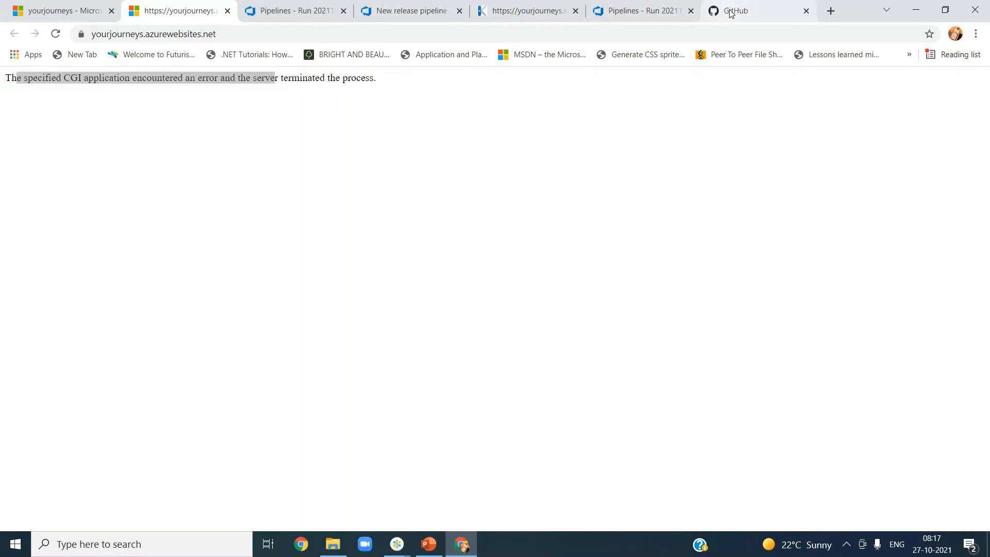
{"action": "left_click", "coordinate": [527, 15]}
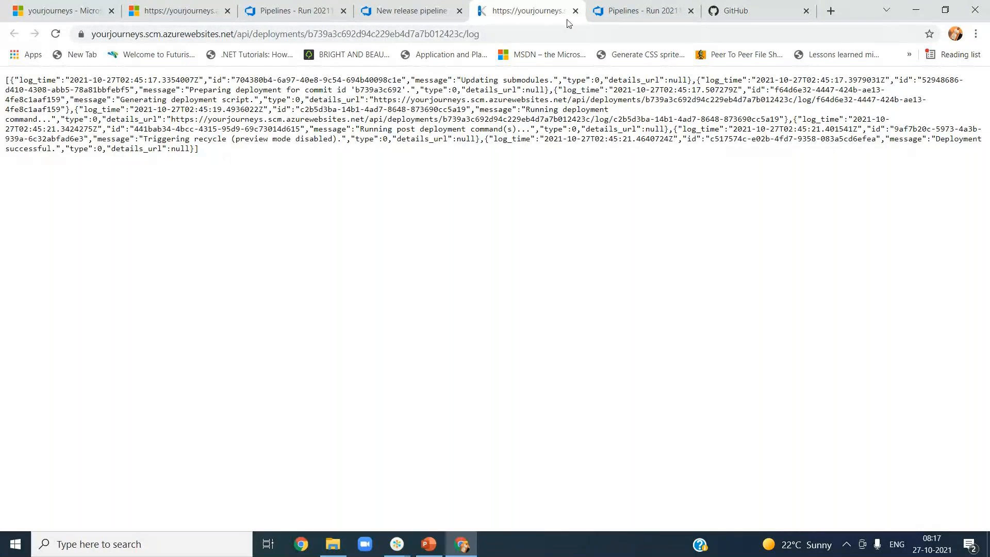
{"action": "left_click", "coordinate": [207, 11]}
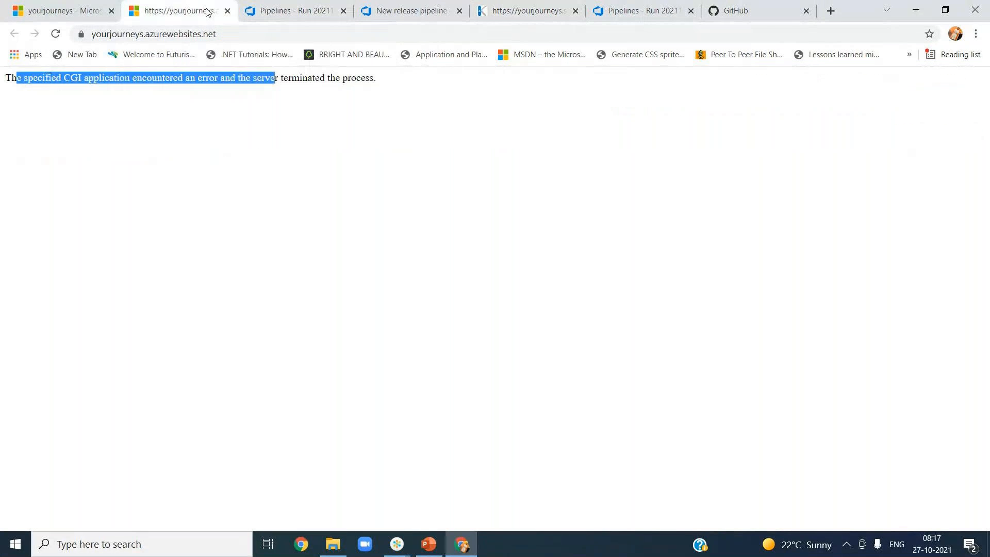
- Open the yourjourneys app service's monitoring settings in the Azure portal and turn on Application Insights
{"action": "left_click", "coordinate": [60, 11]}
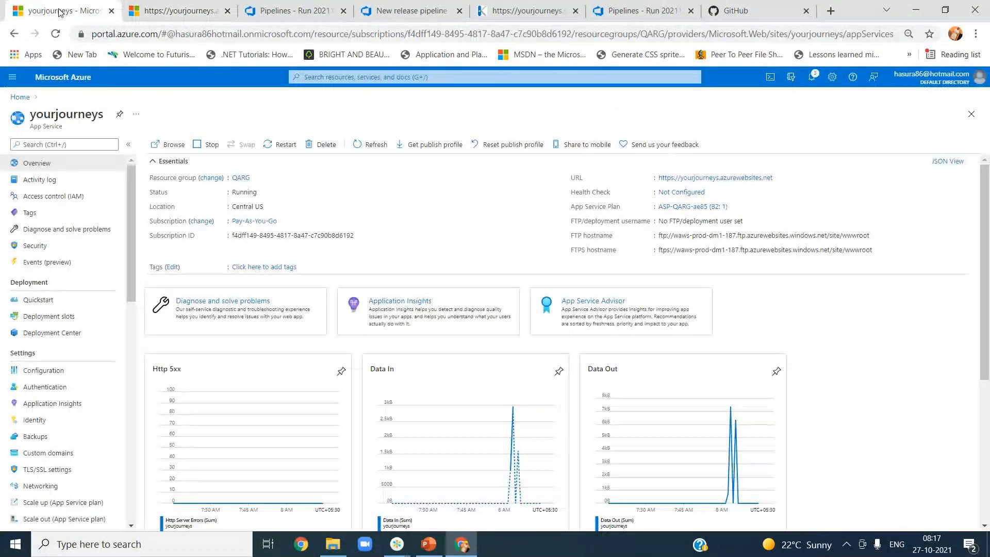
{"action": "left_click_drag", "start_coordinate": [131, 287], "coordinate": [130, 482]}
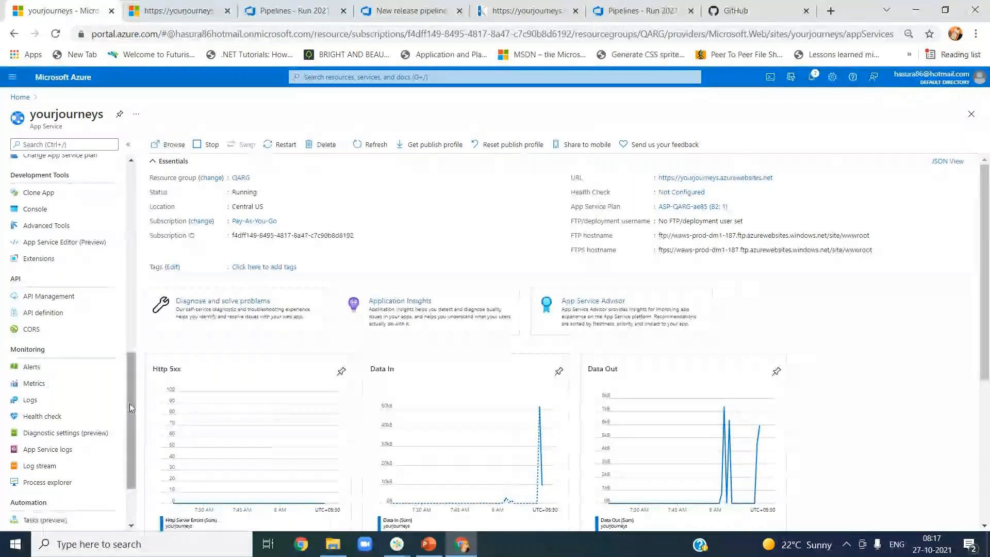
{"action": "left_click_drag", "start_coordinate": [134, 410], "coordinate": [128, 298]}
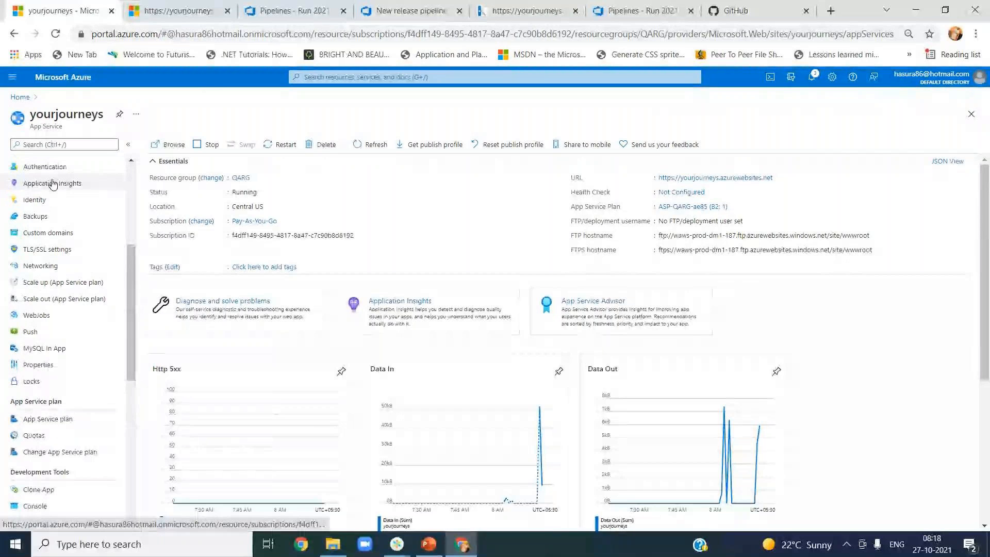
{"action": "left_click", "coordinate": [51, 184]}
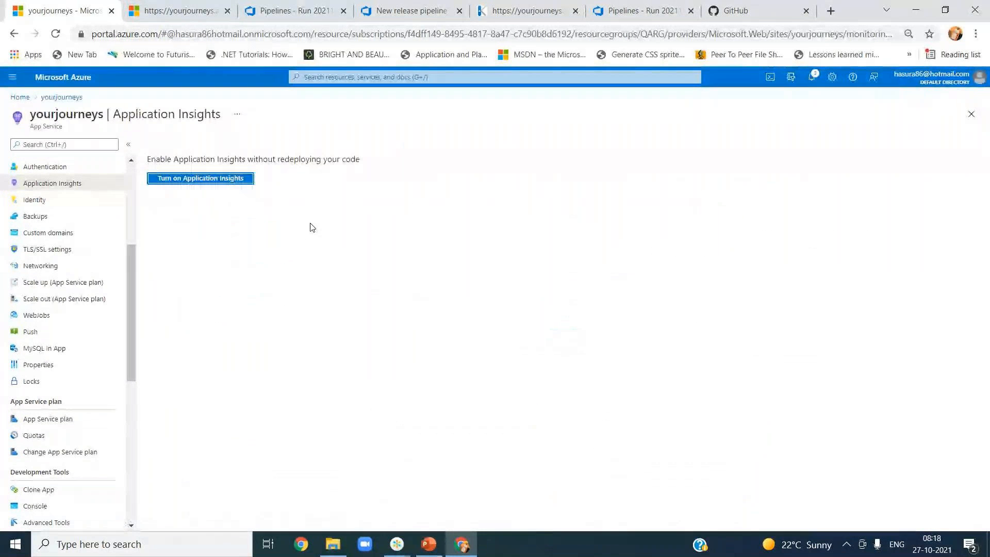
{"action": "left_click", "coordinate": [191, 182]}
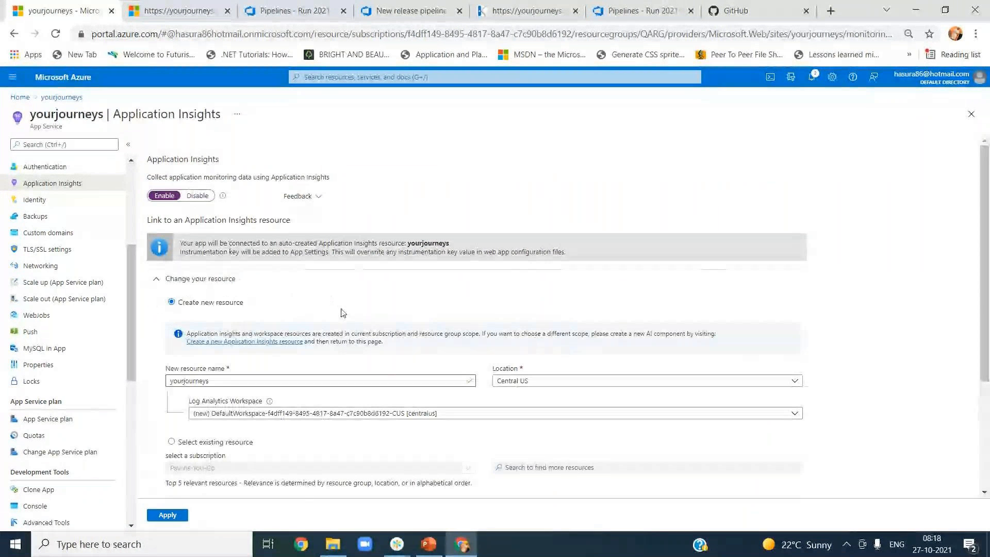
- Check the Java instrumentation options, apply the Application Insights settings with a new yourjourneys resource in Central US, and accept the site restart
{"action": "scroll", "coordinate": [353, 318], "scroll_direction": "down", "scroll_amount": 3}
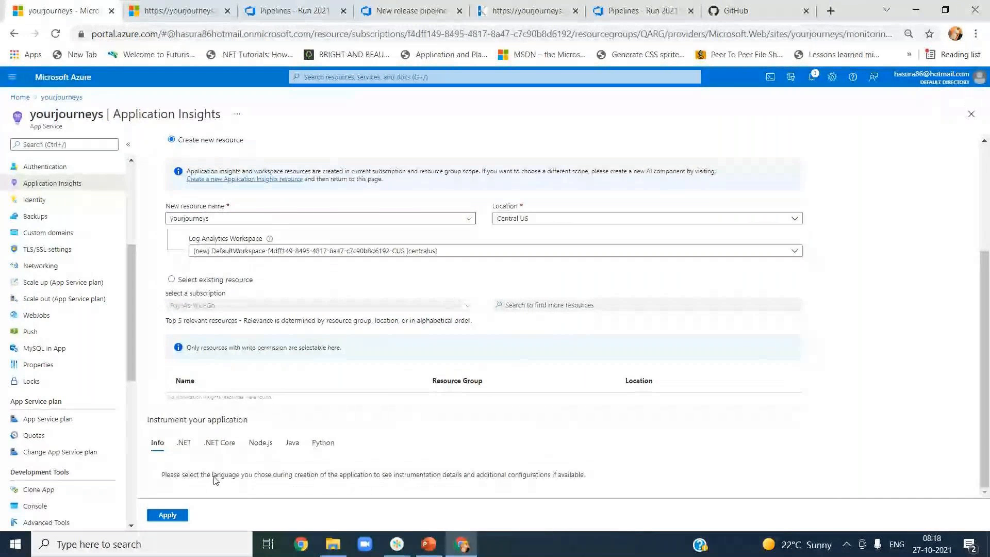
{"action": "left_click", "coordinate": [291, 442]}
{"action": "scroll", "coordinate": [250, 477], "scroll_direction": "down", "scroll_amount": 1}
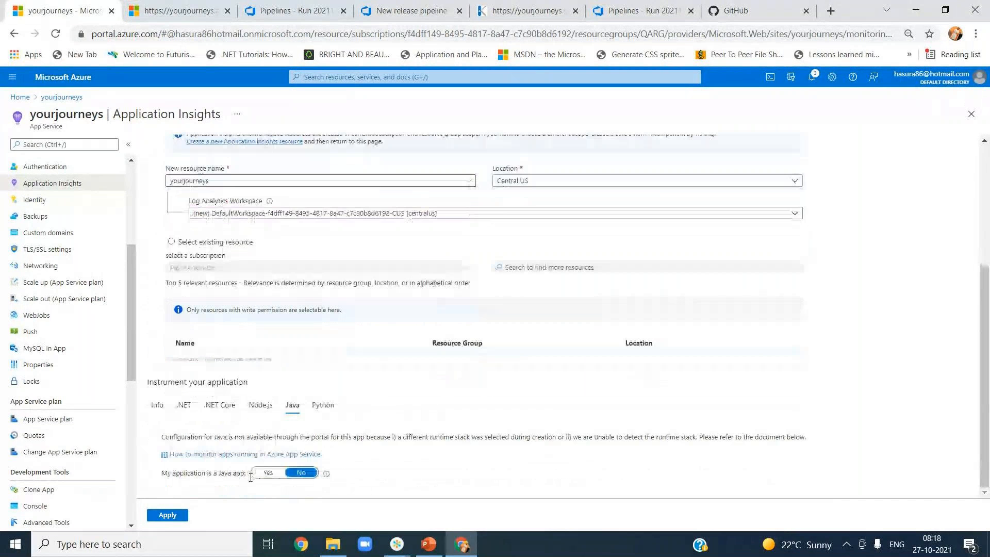
{"action": "left_click", "coordinate": [171, 515]}
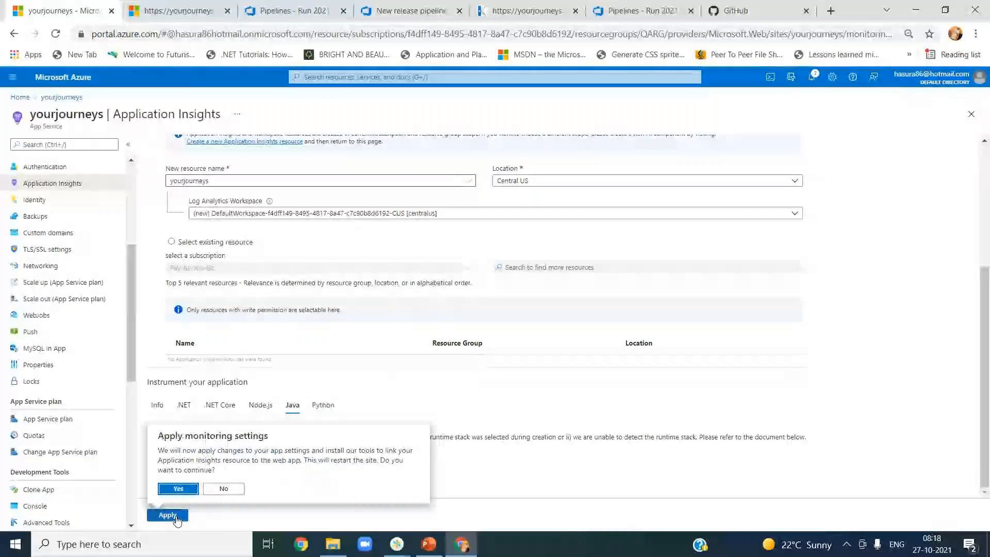
{"action": "left_click", "coordinate": [178, 488]}
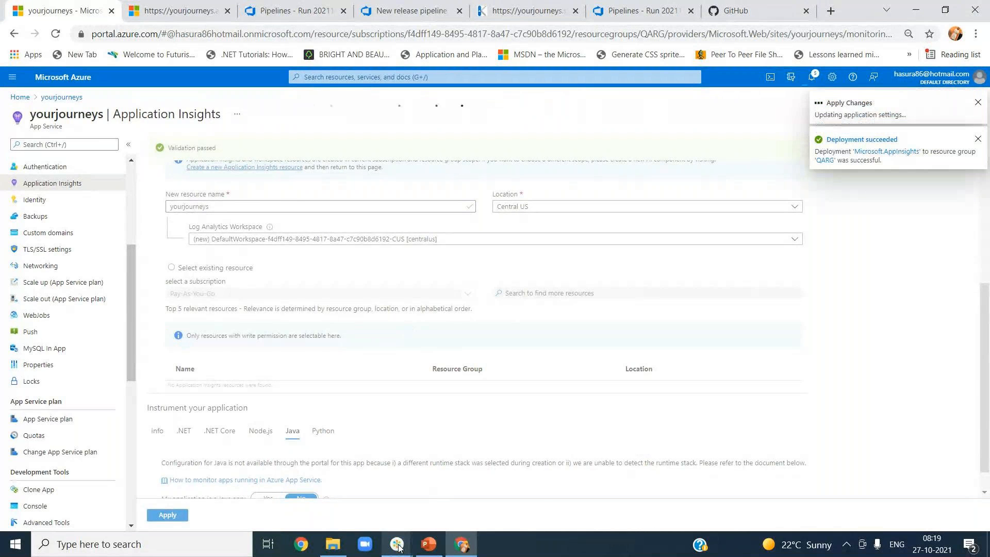
{"action": "mouse_move", "coordinate": [400, 547]}
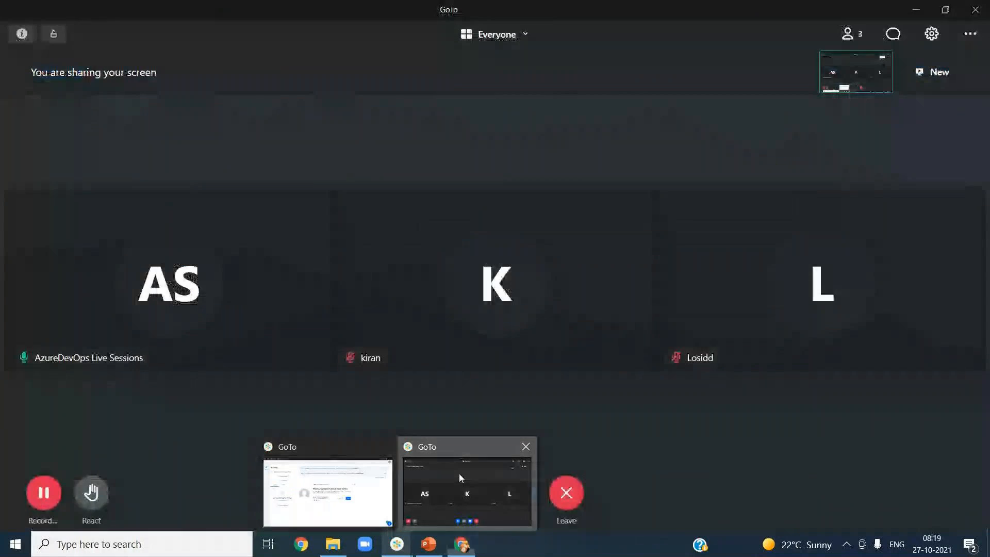